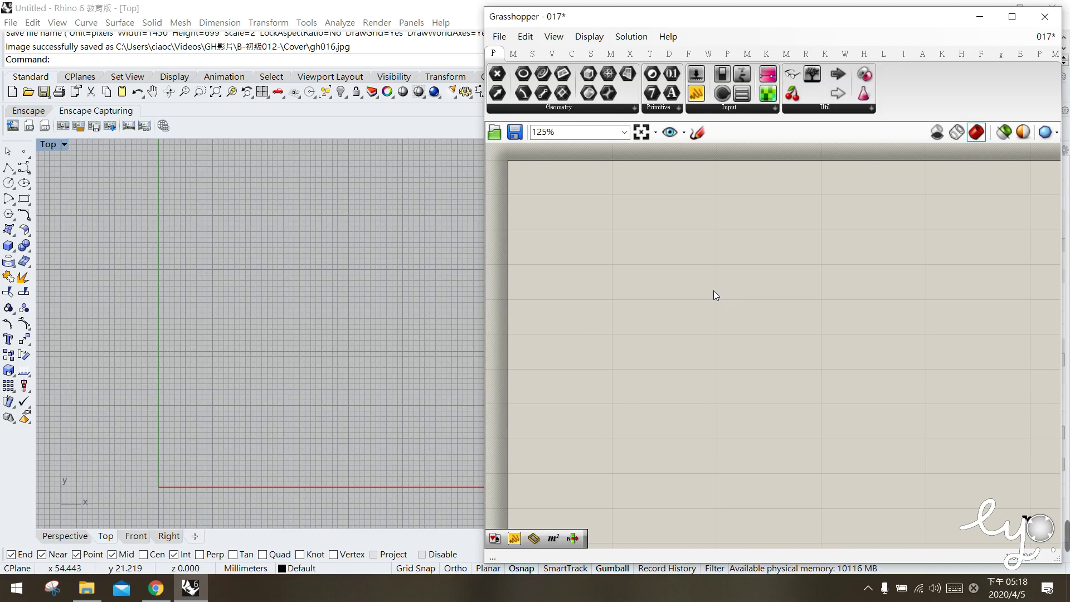
Place a Sift Pattern component from Sets > List on the canvas
left_click_drag(621, 208, 826, 244)
left_click_drag(621, 268, 853, 351)
left_click(535, 54)
left_click(574, 107)
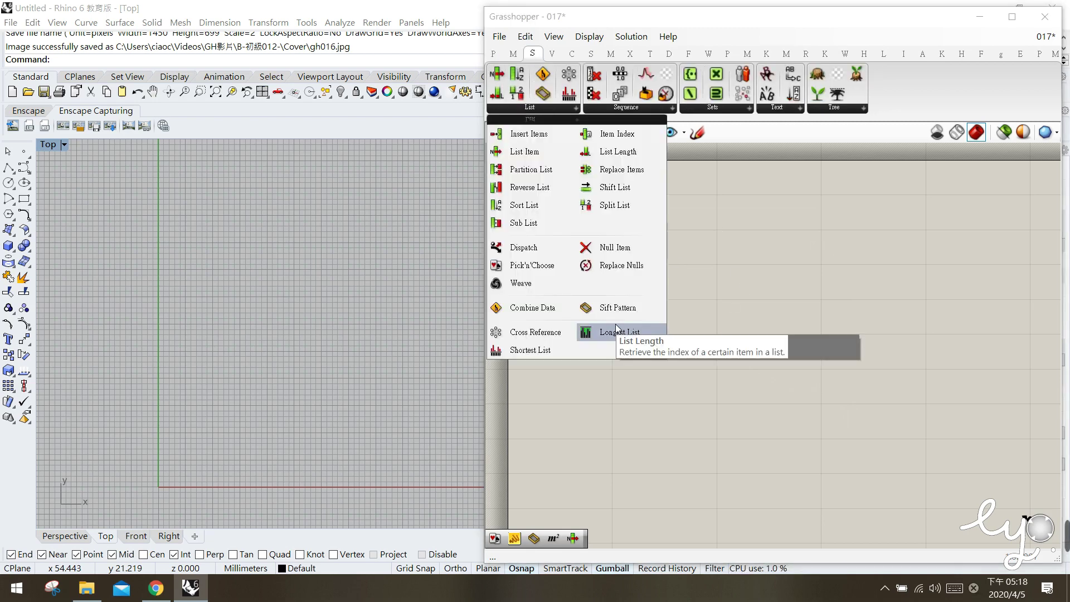
left_click_drag(620, 315, 799, 278)
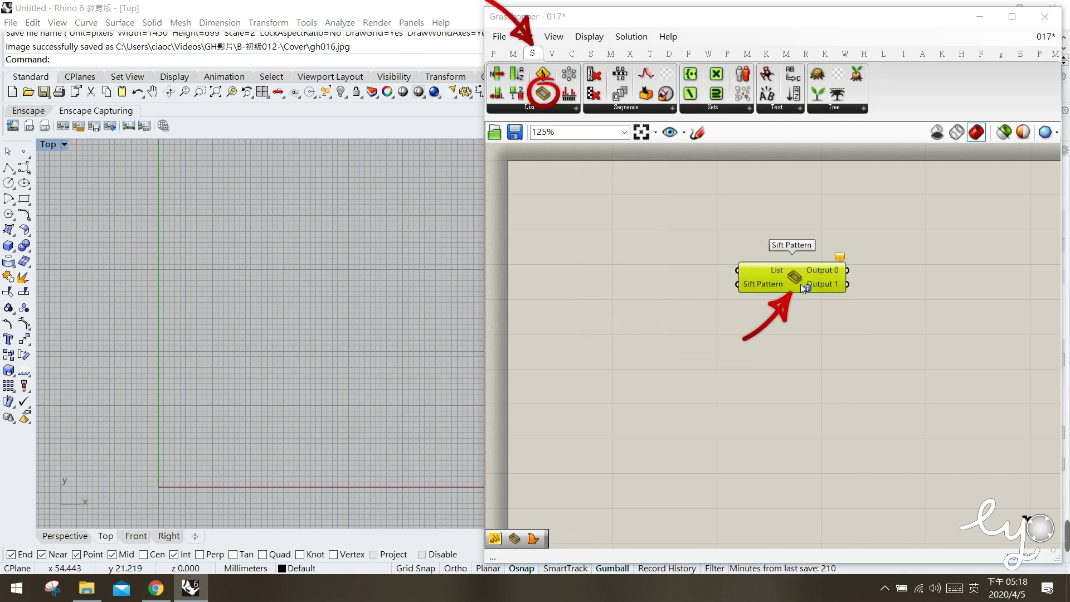
left_click(785, 316)
left_click_drag(788, 279, 825, 276)
left_click(784, 319)
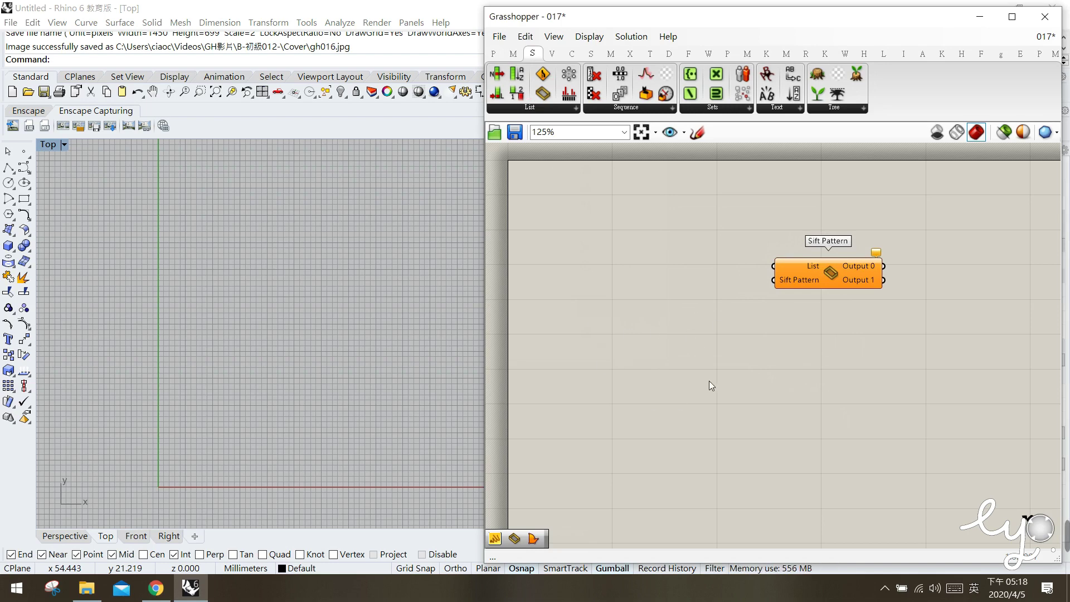
Add a Square grid from Vector > Grid and drive its Size with a 10 slider
left_click(552, 54)
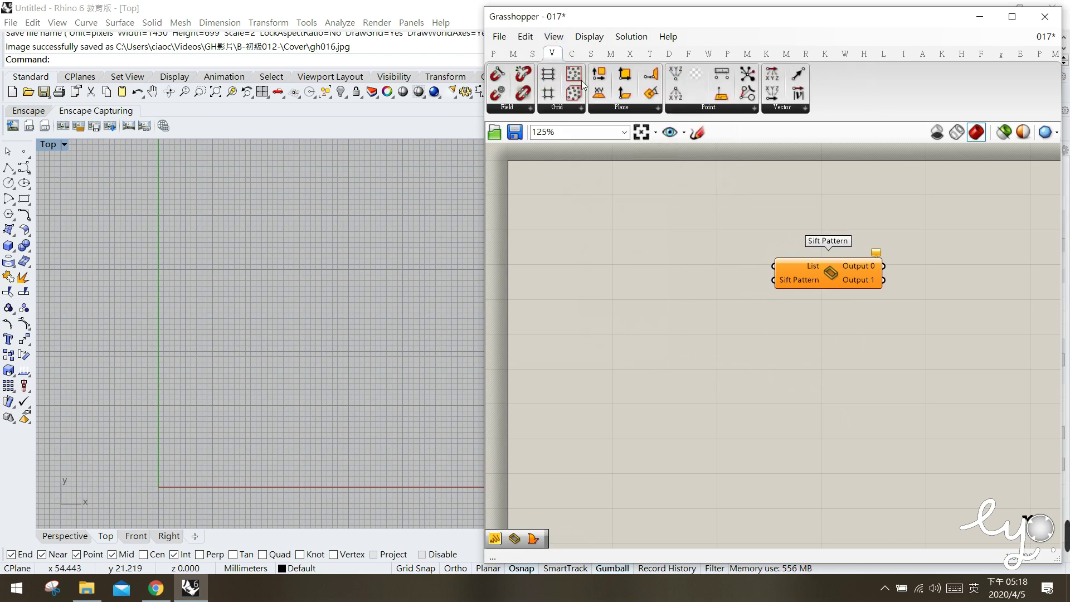
left_click_drag(548, 92, 659, 276)
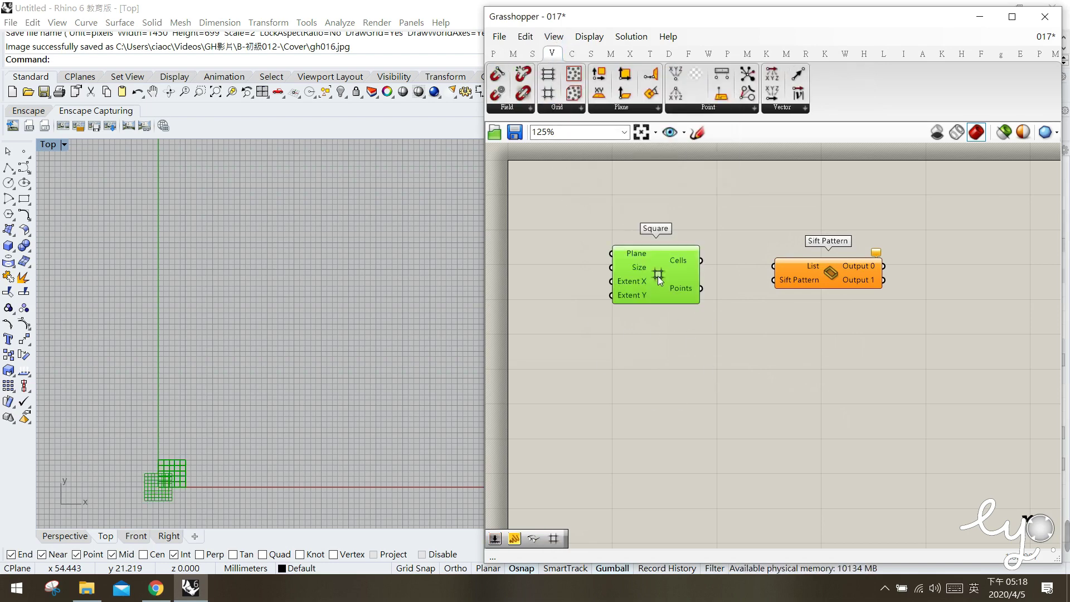
double_click(573, 273)
type("10")
key("Return")
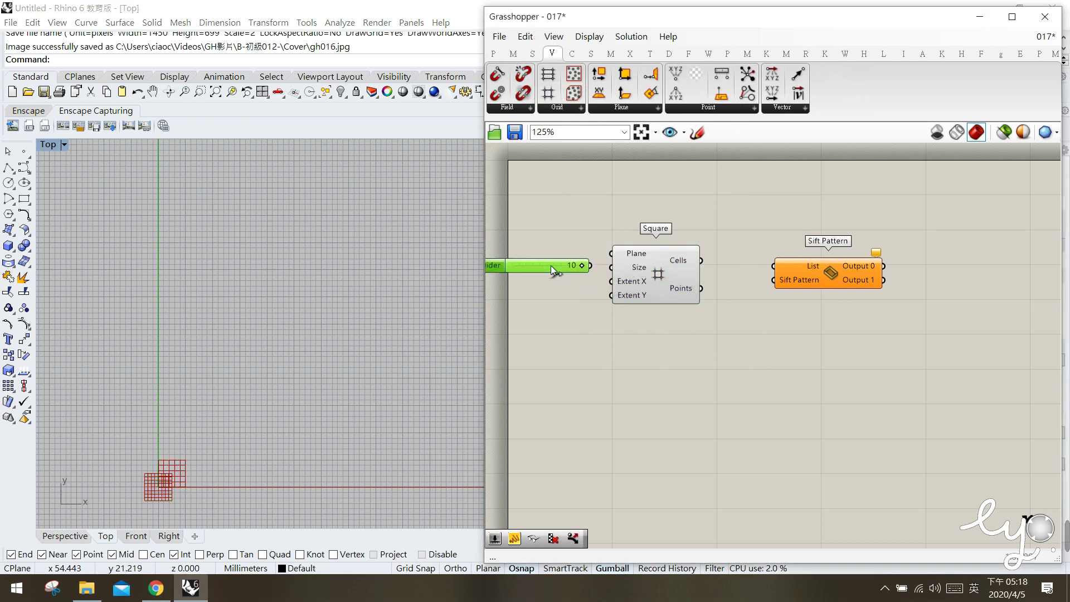
left_click_drag(600, 267, 605, 268)
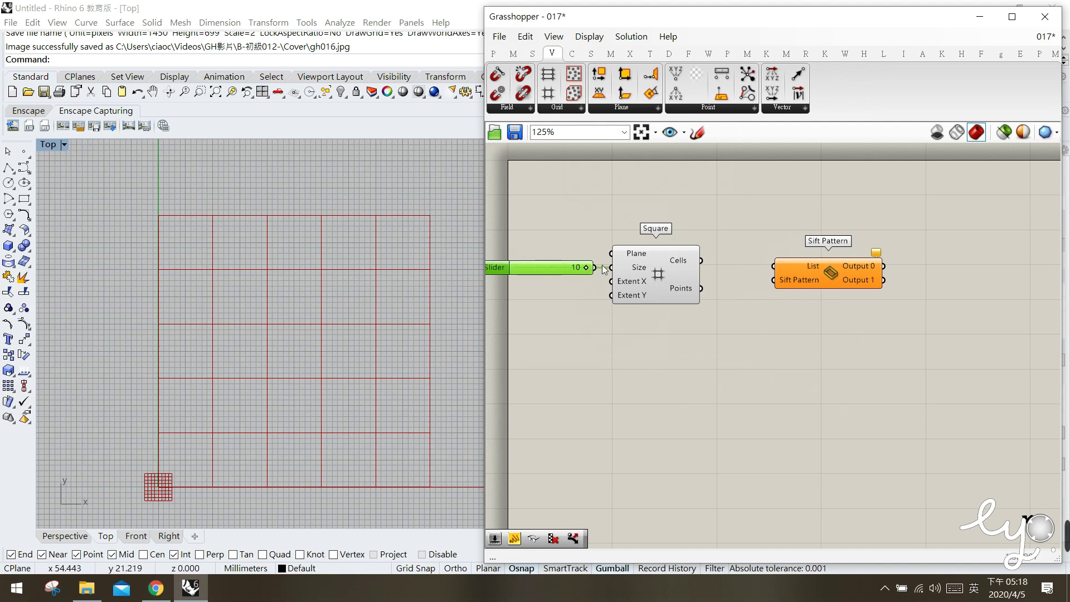
Extract the grid's Plane input as its own parameter and turn off its preview
right_click(628, 258)
left_click(678, 456)
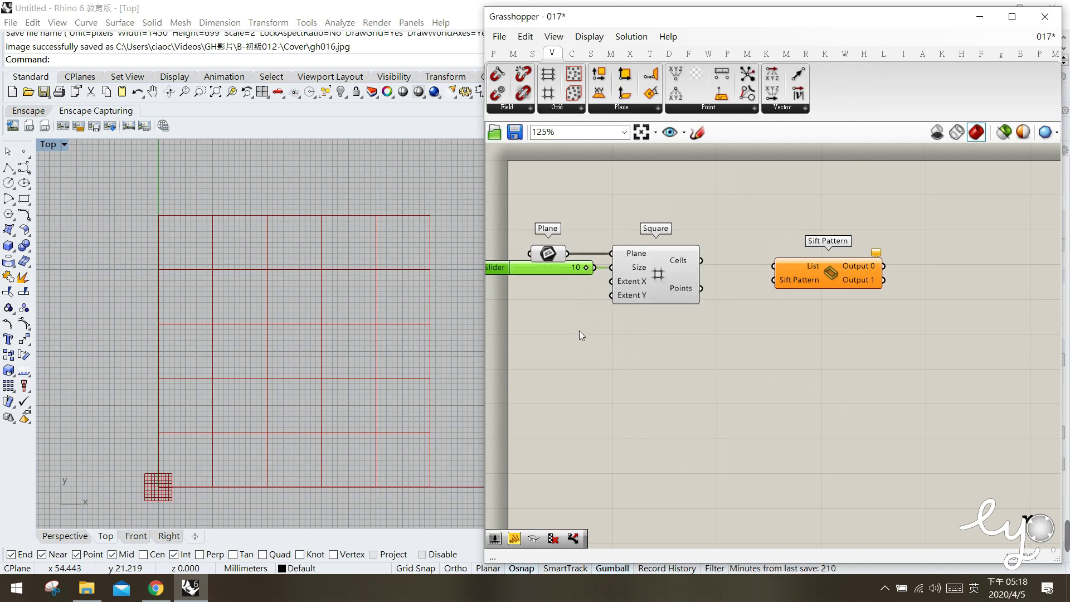
left_click(547, 257)
middle_click(546, 258)
left_click(587, 215)
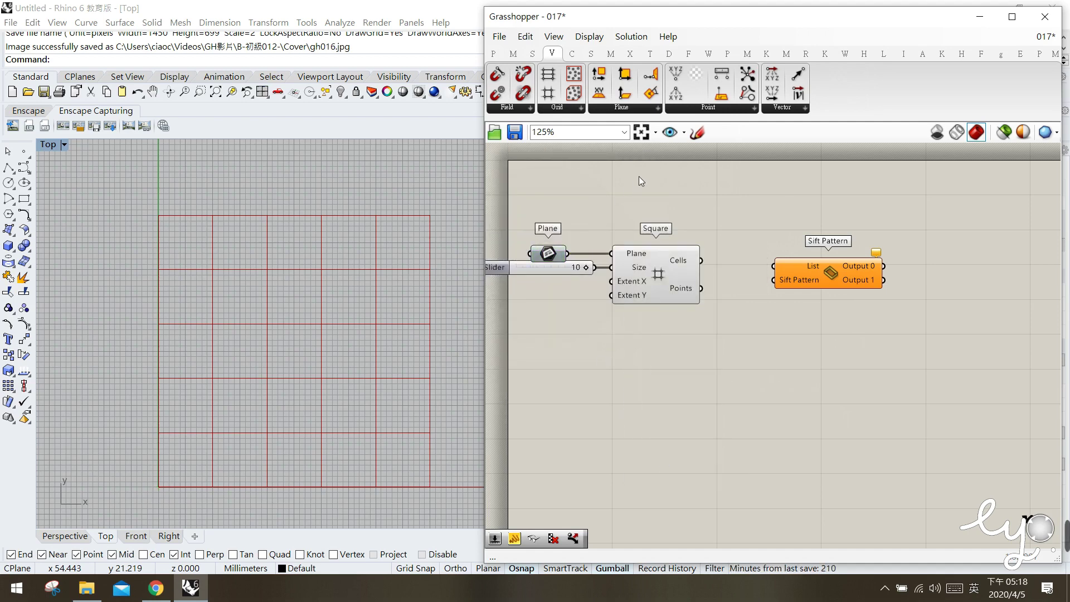
mouse_move(689, 263)
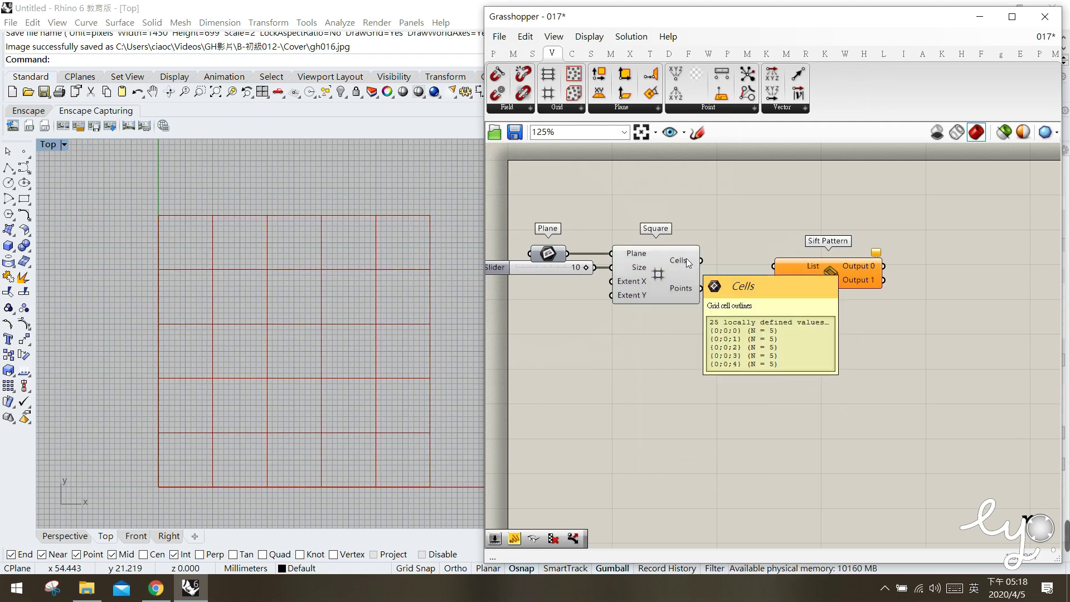
Flatten the grid's Cells output and wire it into Sift Pattern's List input
right_click(689, 263)
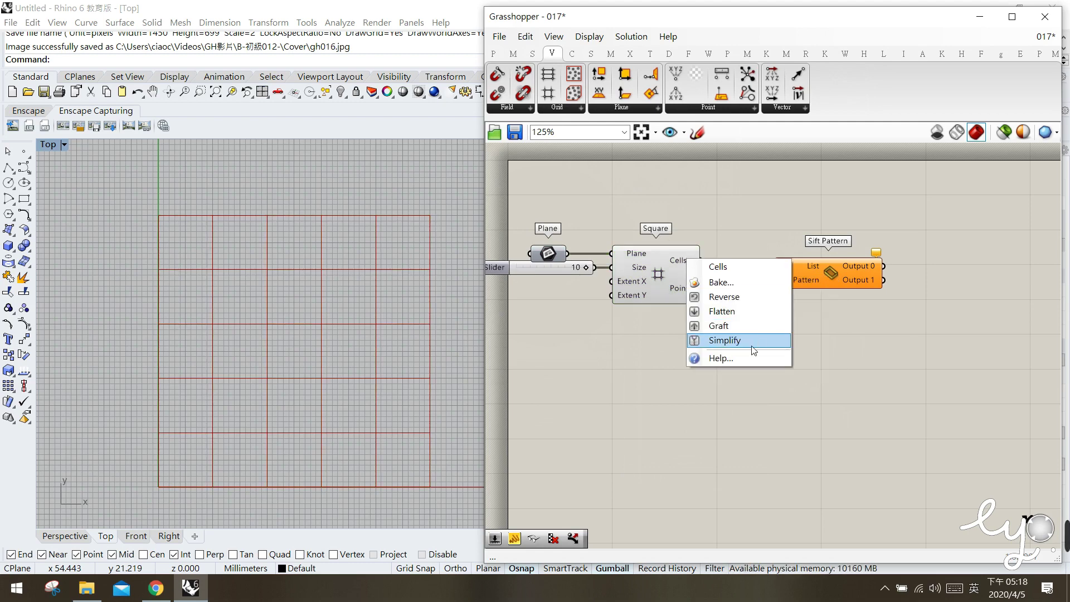
left_click(733, 315)
right_click_drag(827, 351, 811, 353)
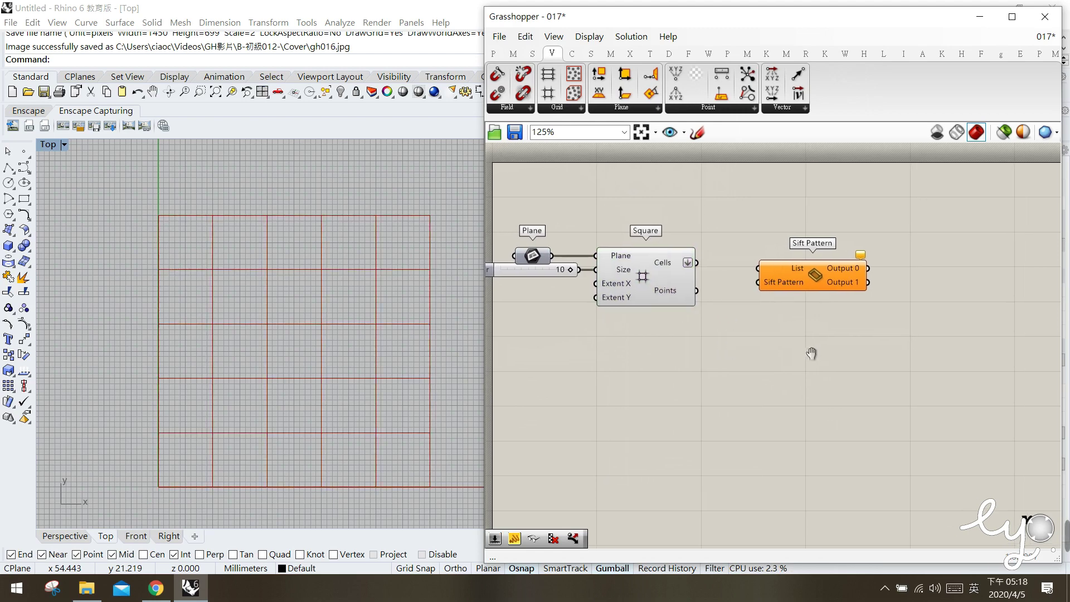
left_click_drag(794, 282, 768, 275)
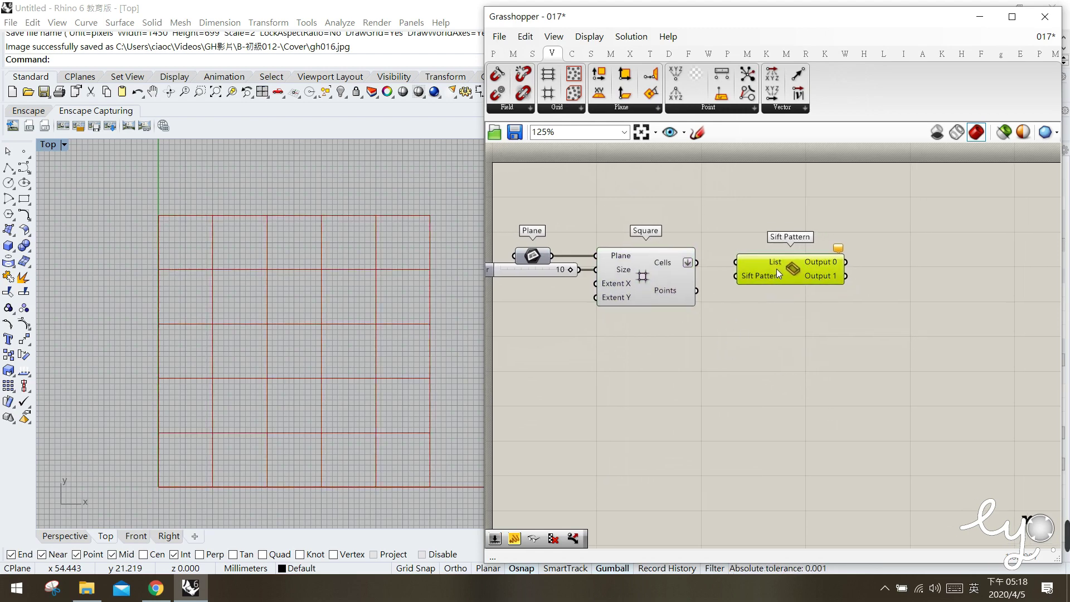
left_click(735, 323)
left_click_drag(698, 263, 783, 271)
left_click_drag(758, 310, 750, 298)
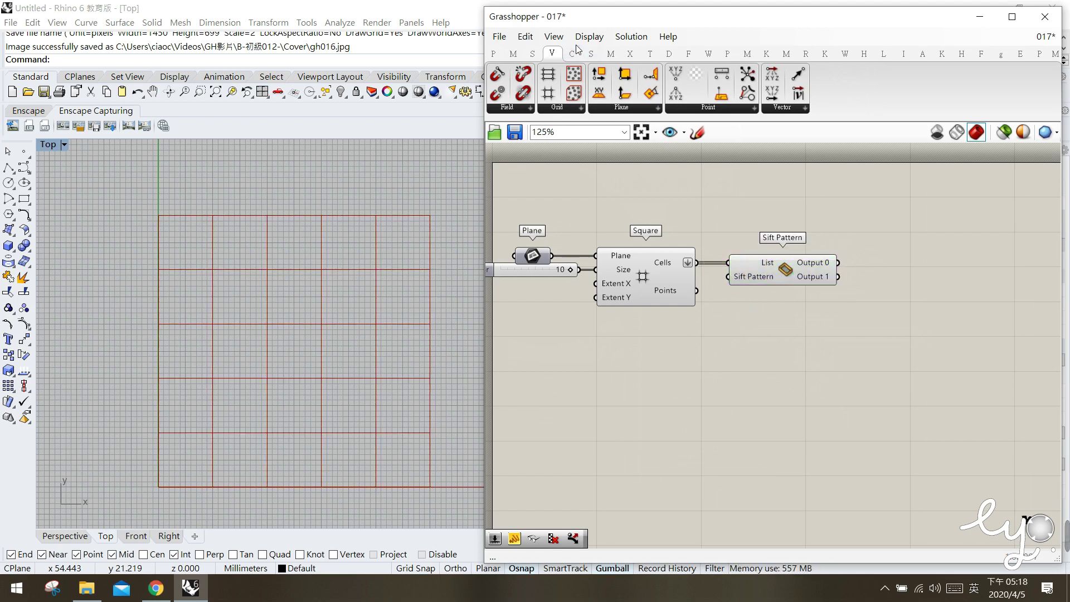
Add two Boundary Surfaces components and connect Sift Pattern's Output 0 to the first
left_click(591, 54)
left_click_drag(653, 74, 911, 241)
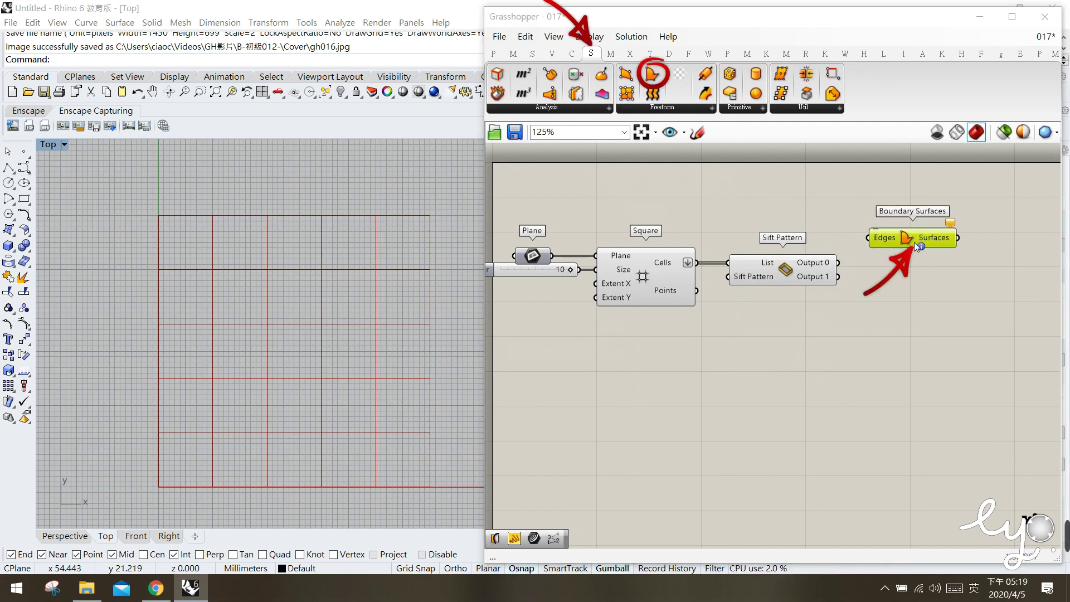
left_click_drag(910, 238, 914, 286, "alt")
left_click(885, 326)
left_click_drag(838, 263, 871, 285)
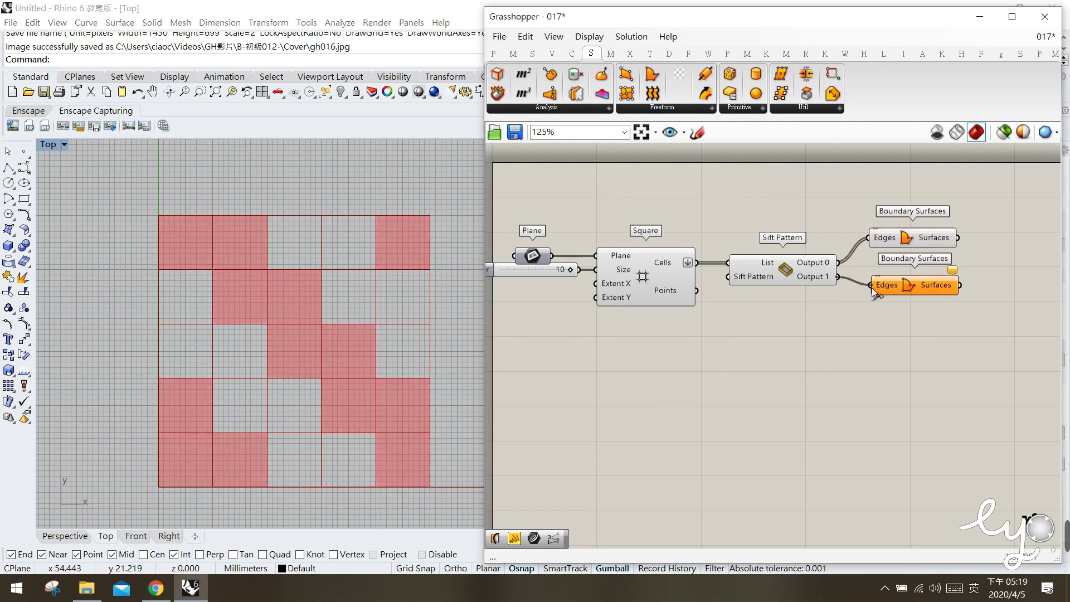
Compare the Output 0 and Output 1 surfaces by highlighting each in the viewport
left_click(914, 242)
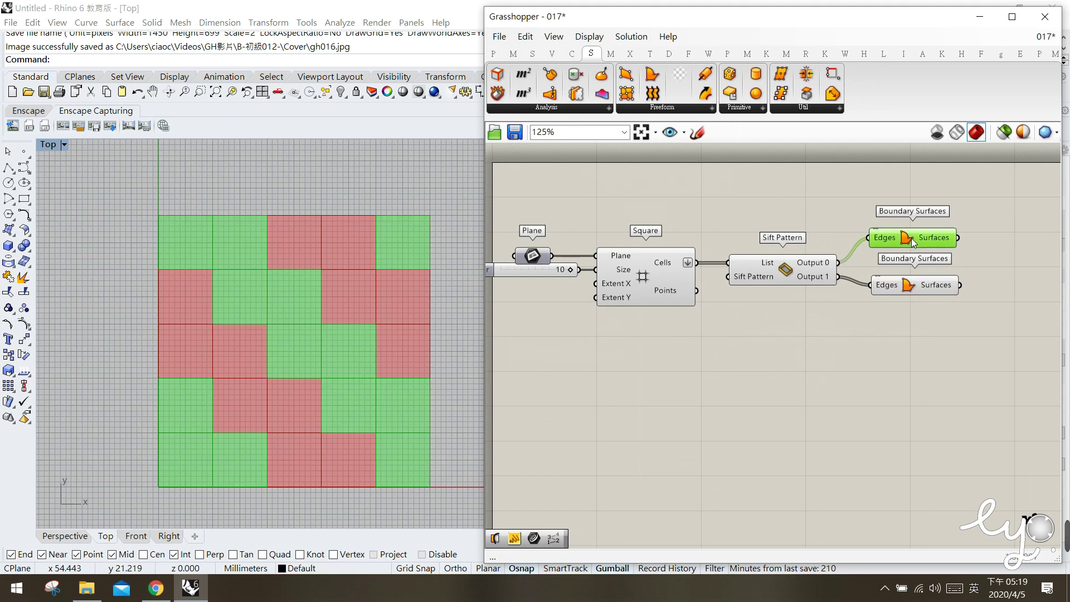
left_click(757, 320)
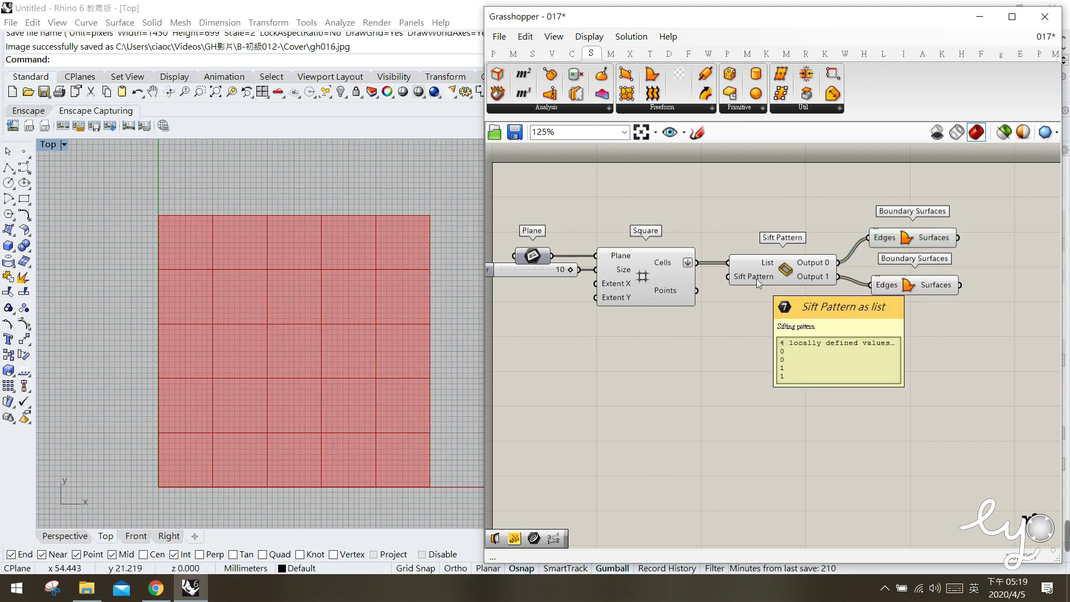
left_click(899, 244)
left_click(915, 289)
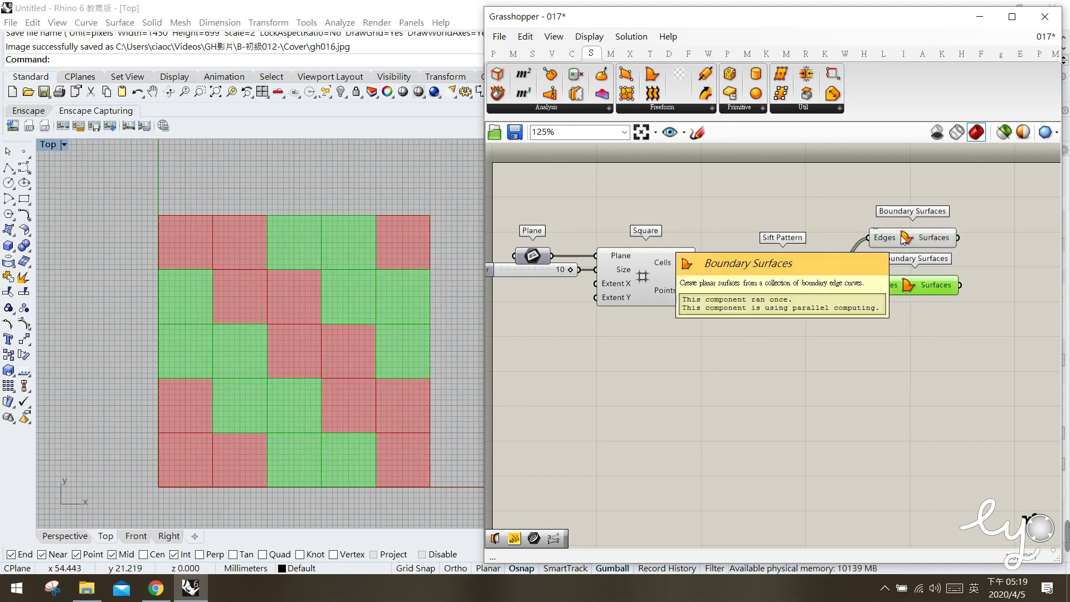
left_click(904, 239)
left_click(917, 286)
left_click(776, 343)
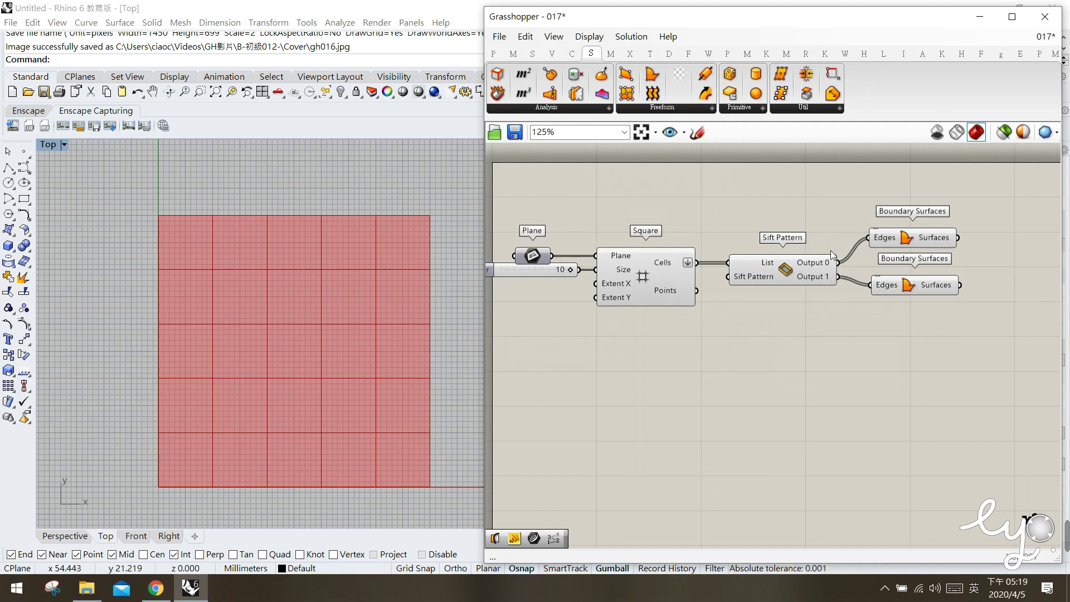
Insert a third output, 2, on Sift Pattern and preview its geometry
scroll(791, 276, "up", 4)
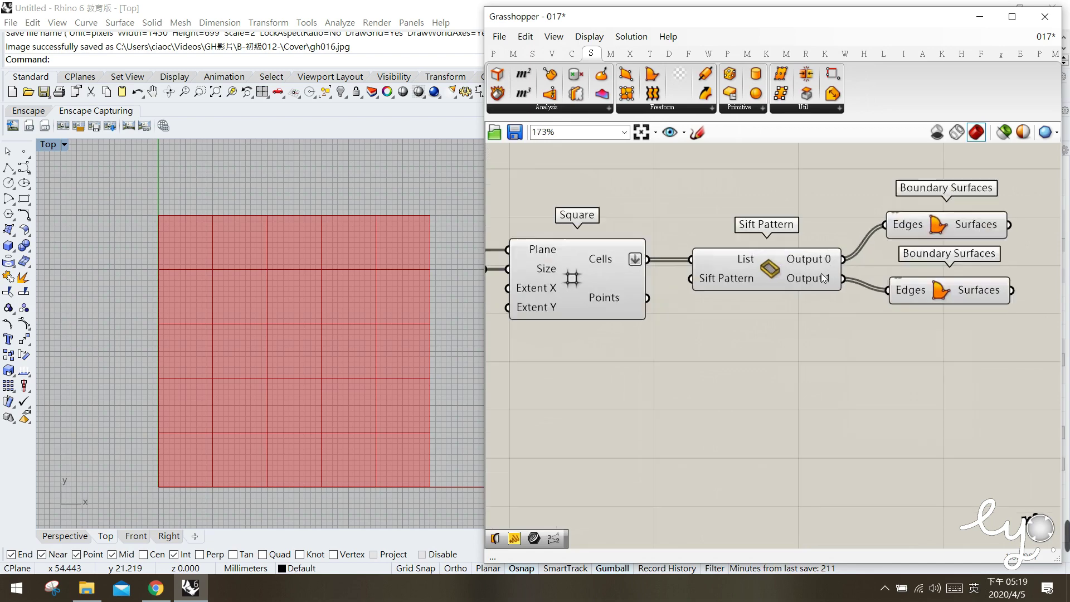
scroll(775, 303, "up", 3)
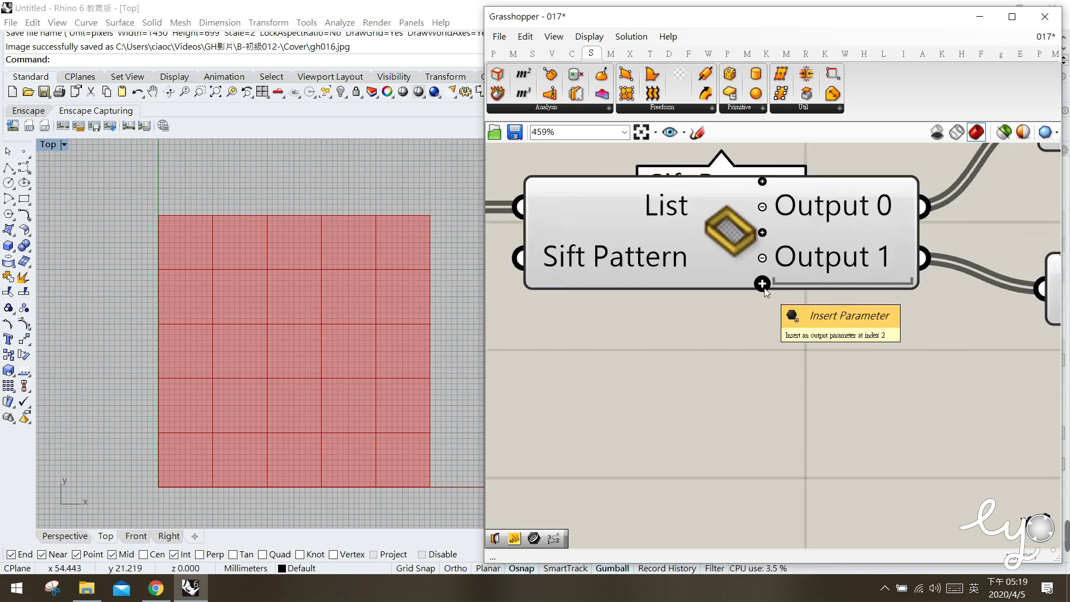
left_click(763, 285)
left_click_drag(708, 284, 711, 296)
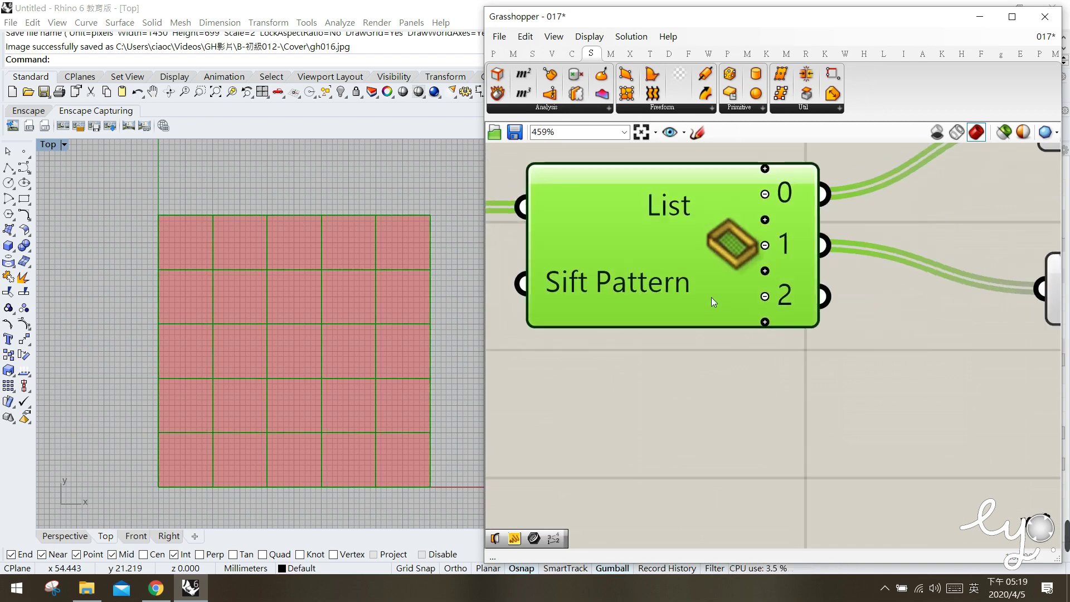
left_click(720, 349)
scroll(716, 343, "down", 5)
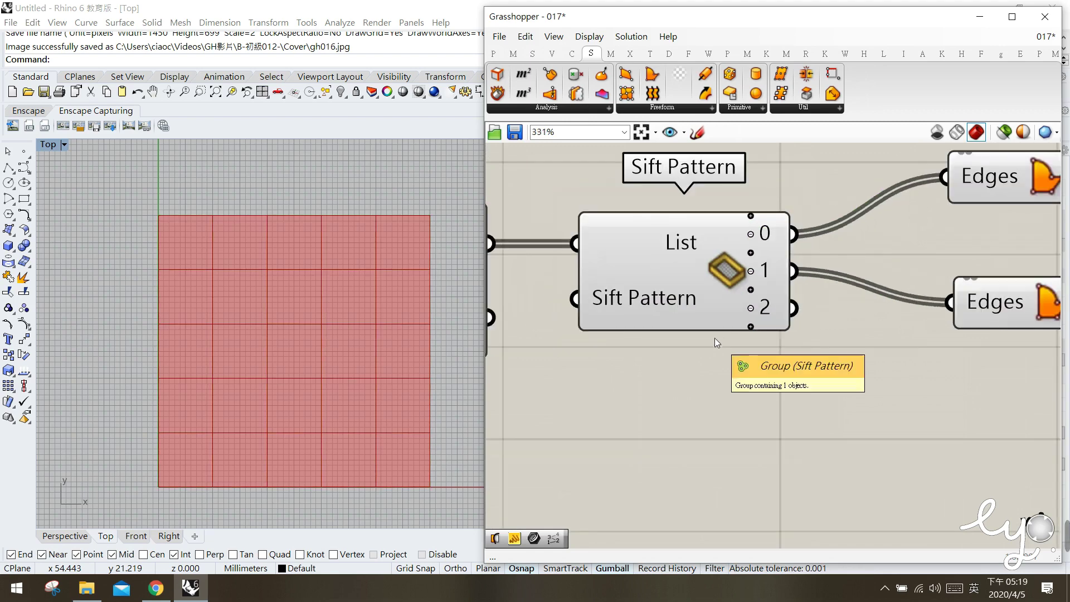
scroll(719, 350, "down", 2)
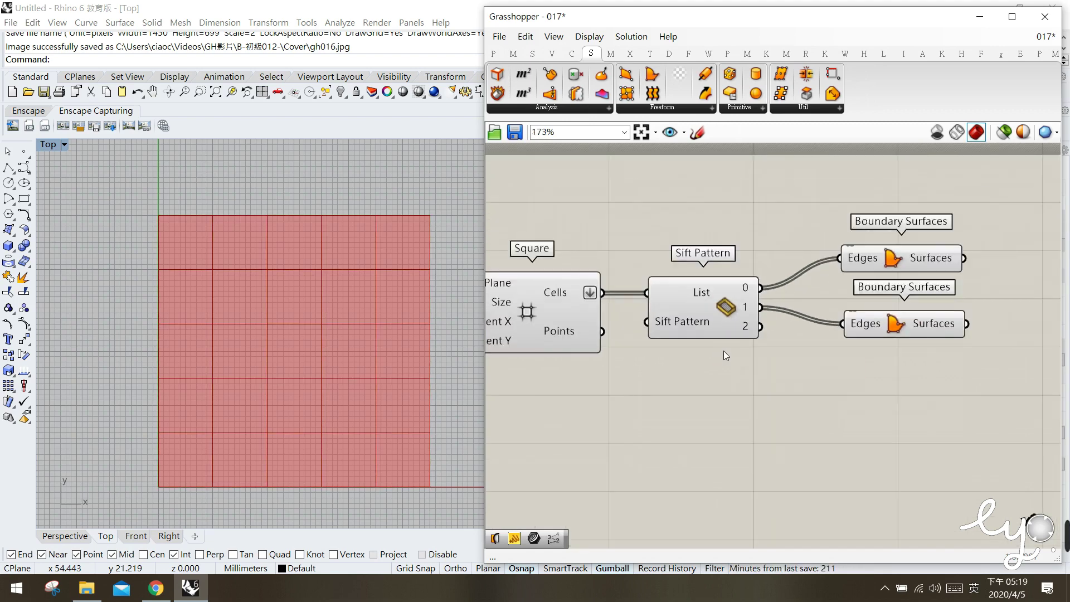
right_click_drag(694, 366, 758, 349)
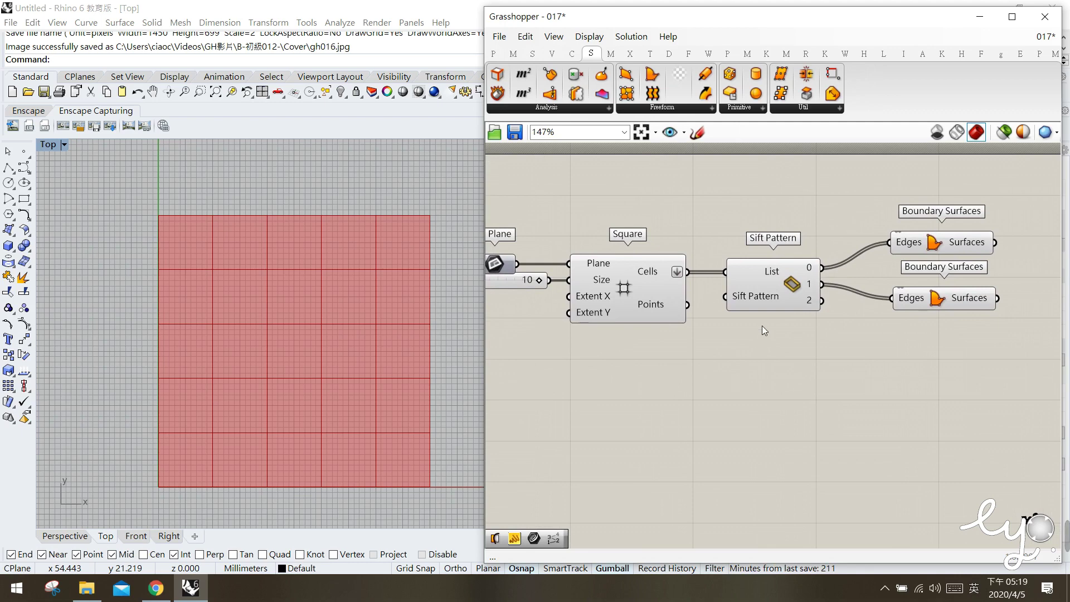
left_click(772, 302)
mouse_move(754, 300)
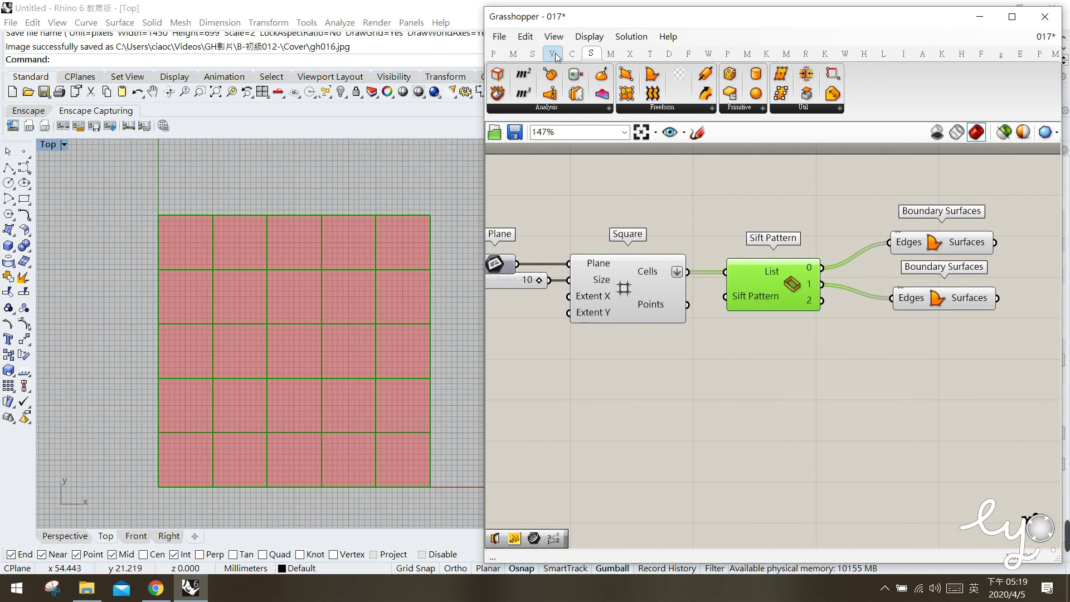
Place a Dispatch component above Sift Pattern, then delete it
left_click(534, 55)
left_click(551, 111)
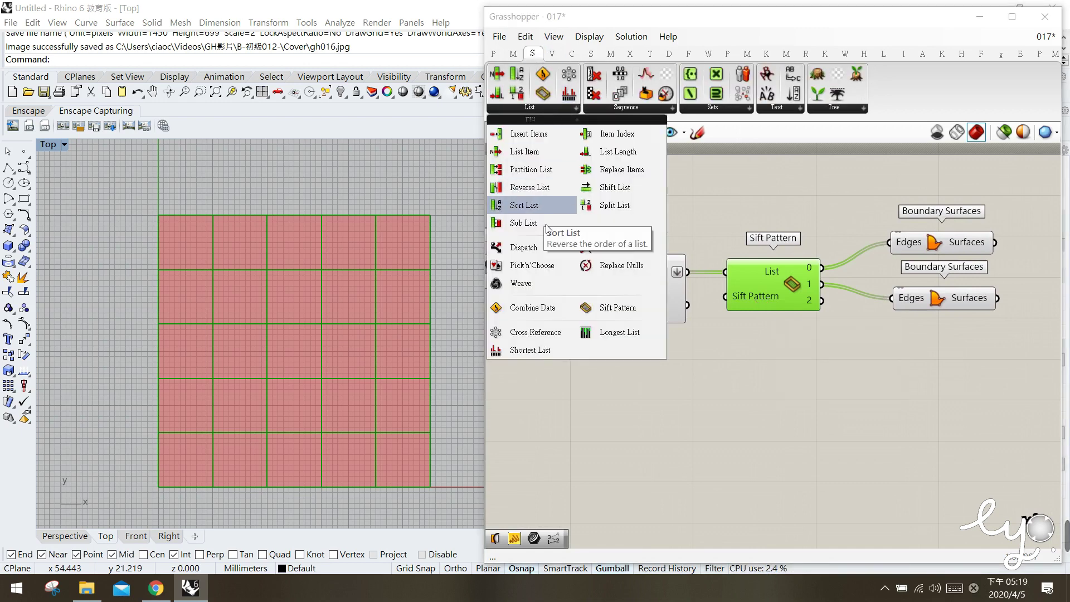
left_click(521, 246)
left_click(755, 193)
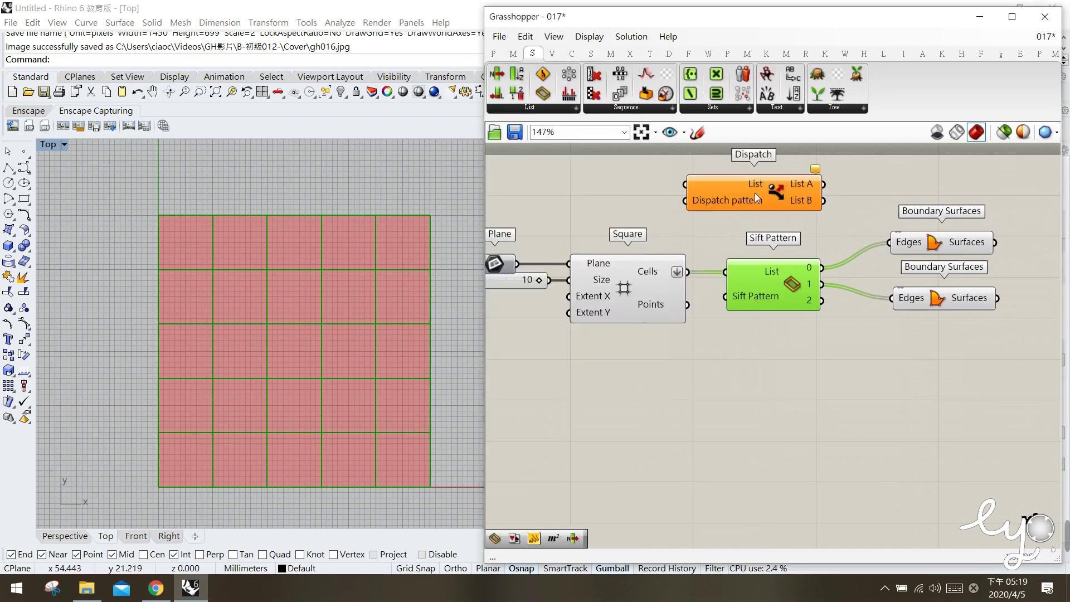
left_click(727, 195)
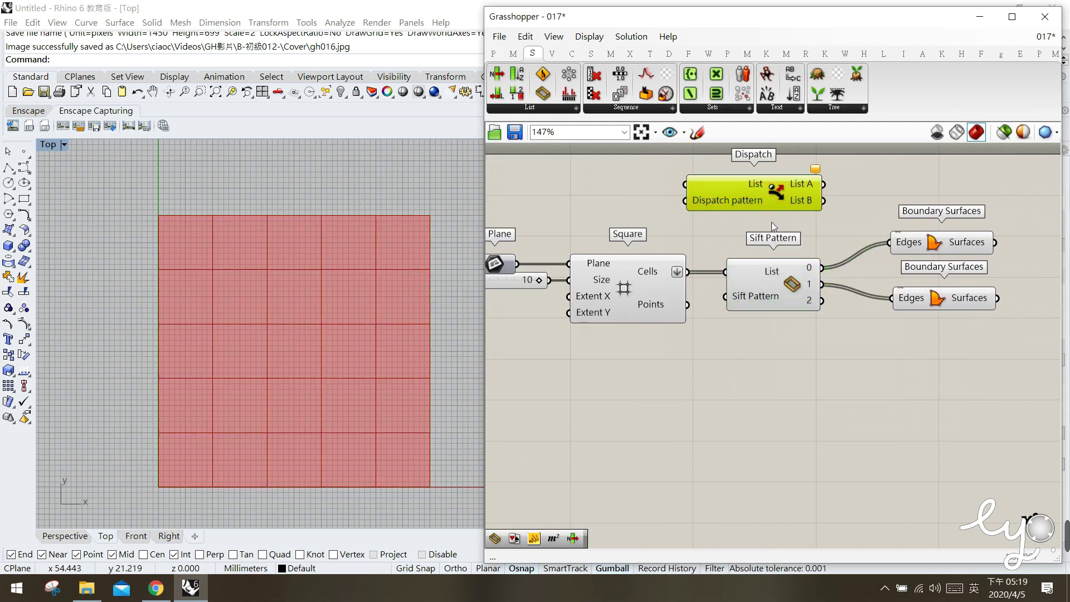
key("Delete")
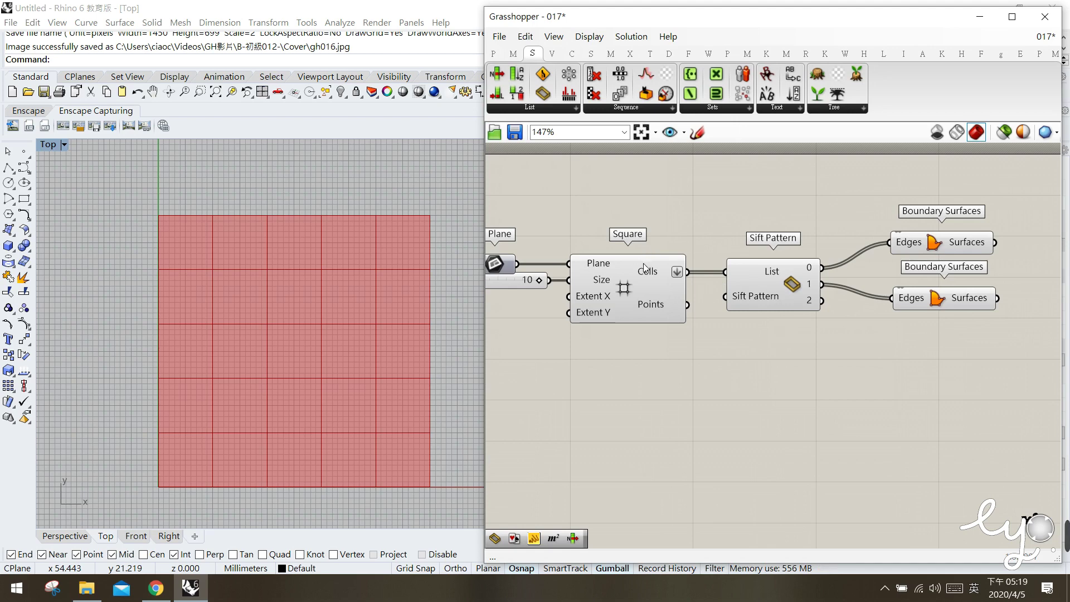
Add an enlarged Panel wired to Square's Cells, listing the 10×10 rectangles
left_click(494, 53)
left_click_drag(701, 96, 810, 456)
left_click_drag(716, 366, 737, 365)
mouse_move(833, 396)
left_mouse_down()
mouse_move(913, 466)
mouse_move(930, 544)
mouse_move(824, 400)
mouse_move(837, 407)
left_mouse_up()
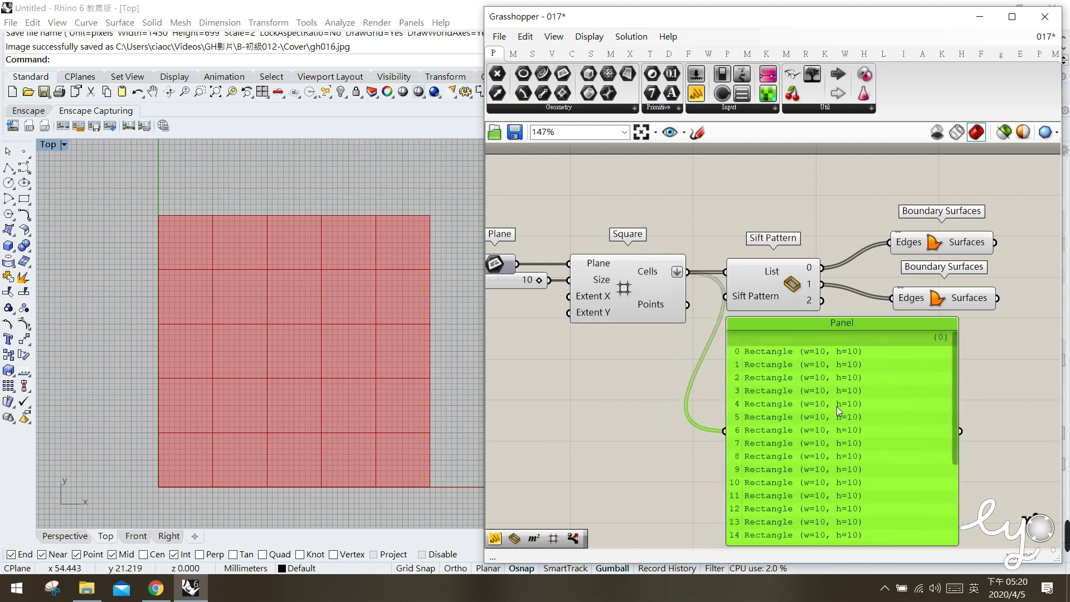
left_click(680, 383)
right_click_drag(732, 355, 701, 327)
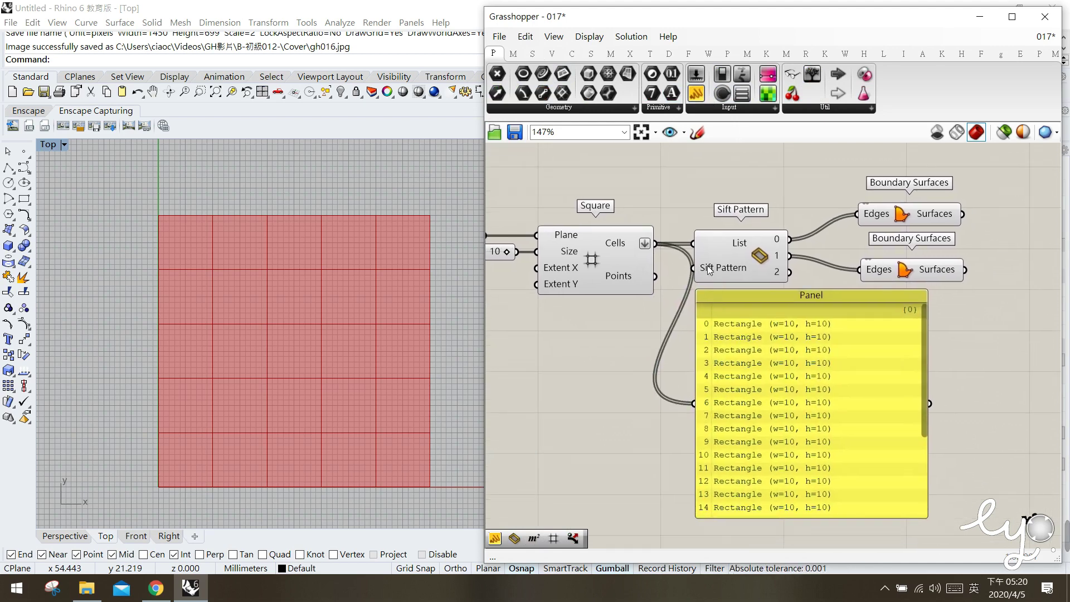
mouse_move(709, 271)
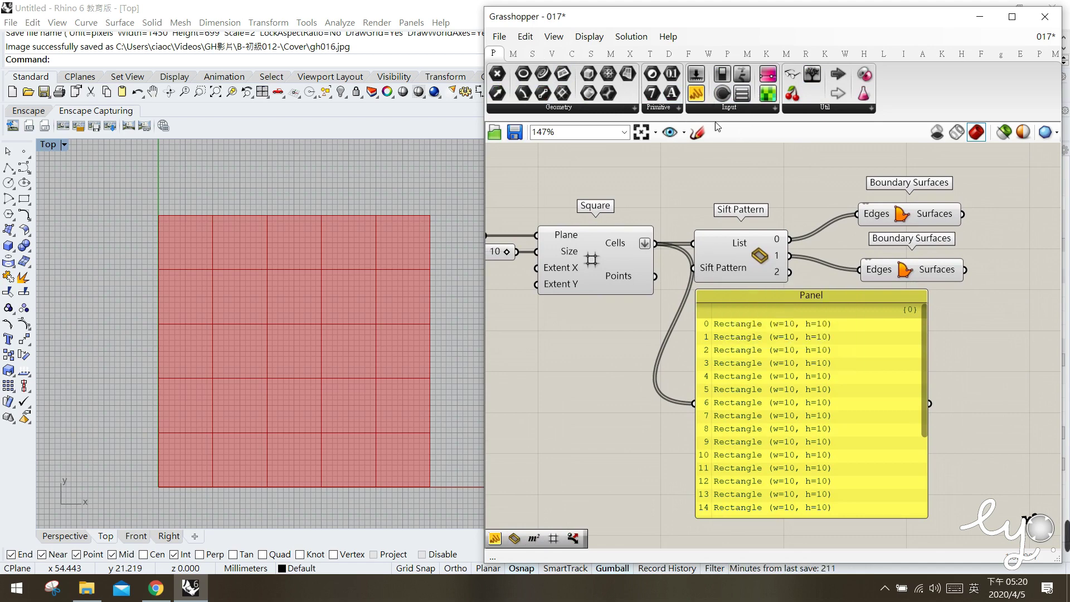
left_click(698, 133)
left_click_drag(691, 316, 688, 516)
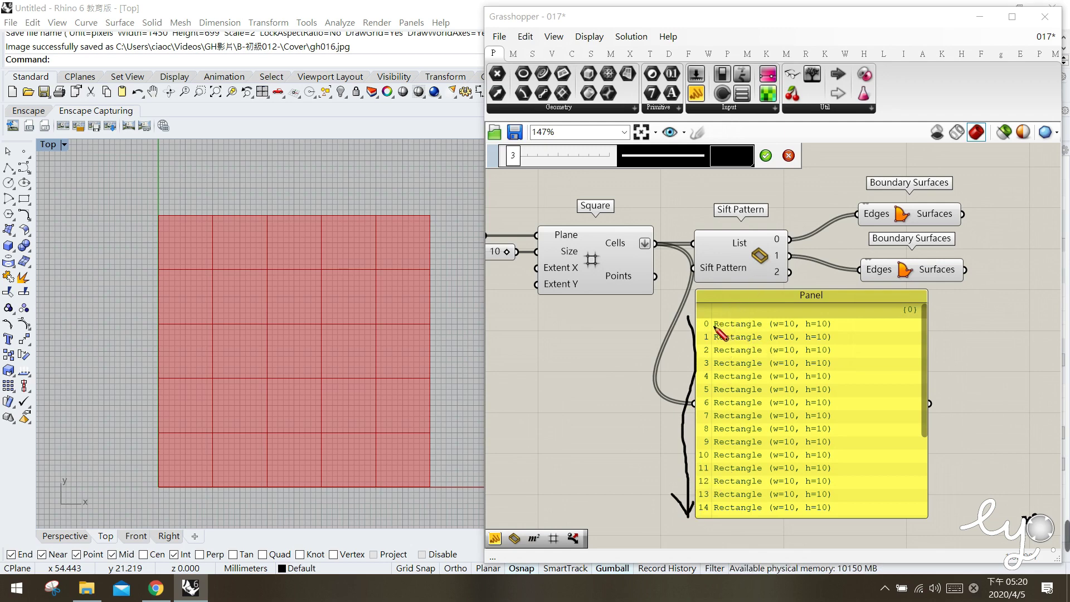
mouse_move(713, 328)
left_mouse_down()
mouse_move(758, 326)
mouse_move(747, 338)
mouse_move(762, 338)
mouse_move(761, 365)
left_mouse_up()
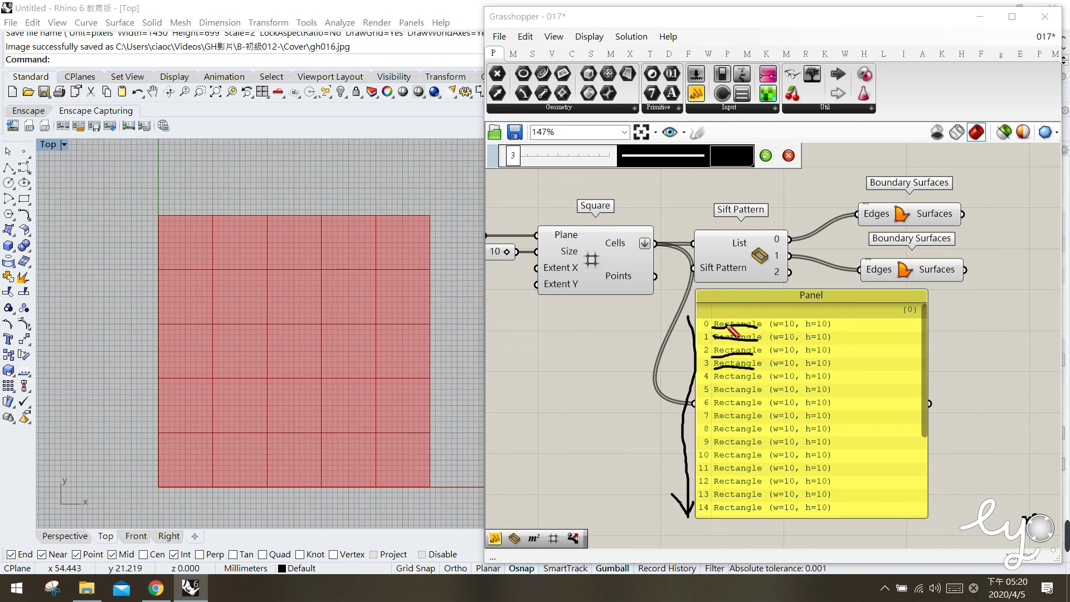
mouse_move(761, 323)
left_mouse_down()
mouse_move(768, 330)
mouse_move(755, 342)
mouse_move(849, 315)
mouse_move(870, 327)
mouse_move(865, 310)
left_mouse_up()
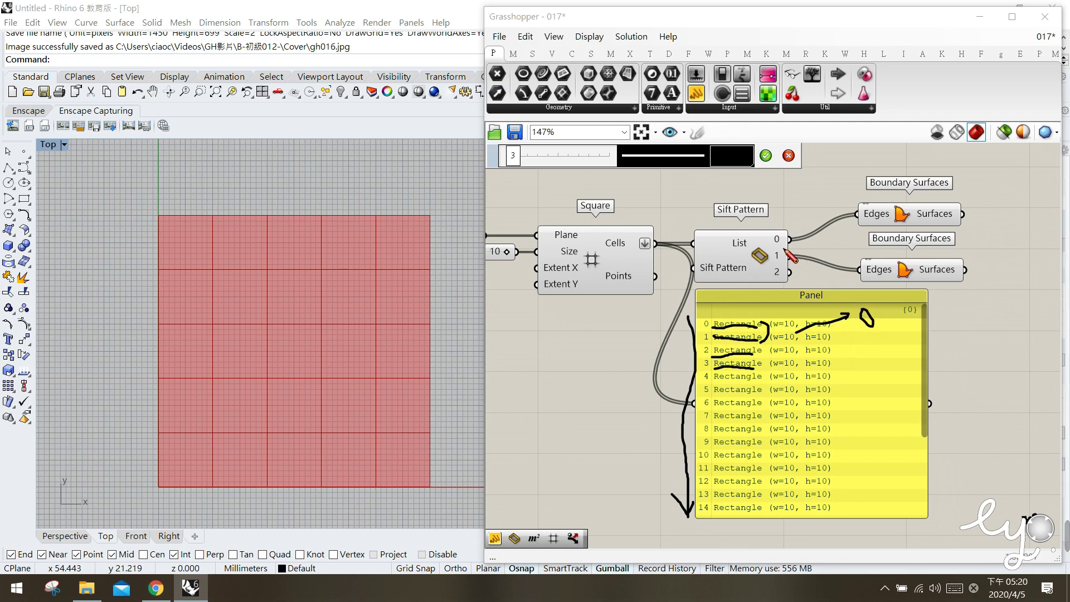
mouse_move(795, 225)
left_mouse_down()
mouse_move(773, 252)
mouse_move(787, 219)
left_mouse_up()
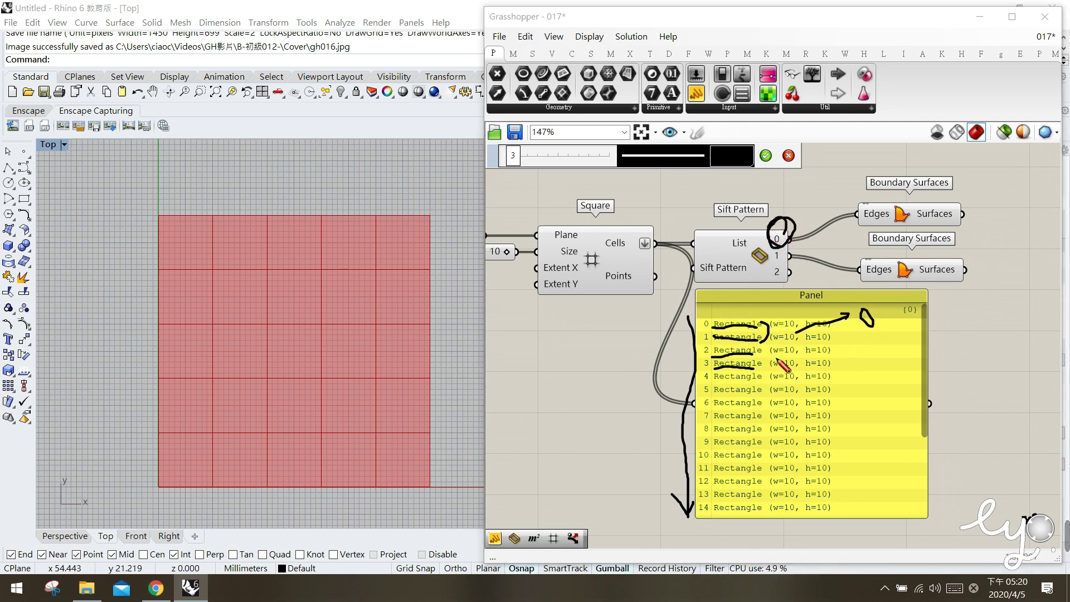
mouse_move(759, 352)
left_mouse_down()
mouse_move(763, 375)
mouse_move(844, 352)
left_mouse_up()
mouse_move(784, 249)
left_mouse_down()
mouse_move(775, 262)
mouse_move(787, 251)
left_mouse_up()
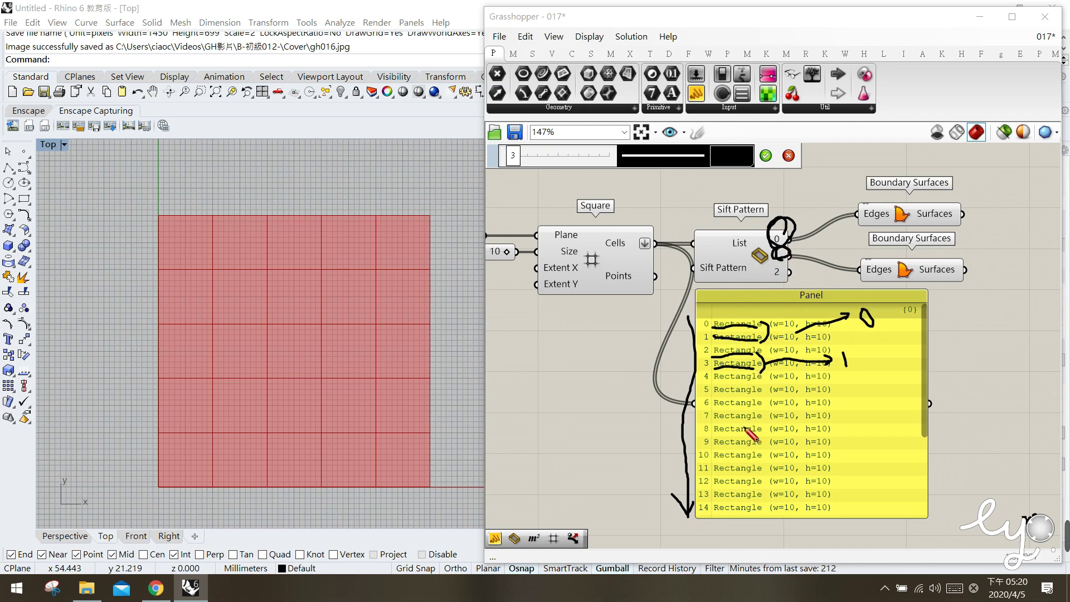
mouse_move(715, 384)
left_mouse_down()
mouse_move(766, 385)
mouse_move(726, 397)
mouse_move(768, 396)
left_mouse_up()
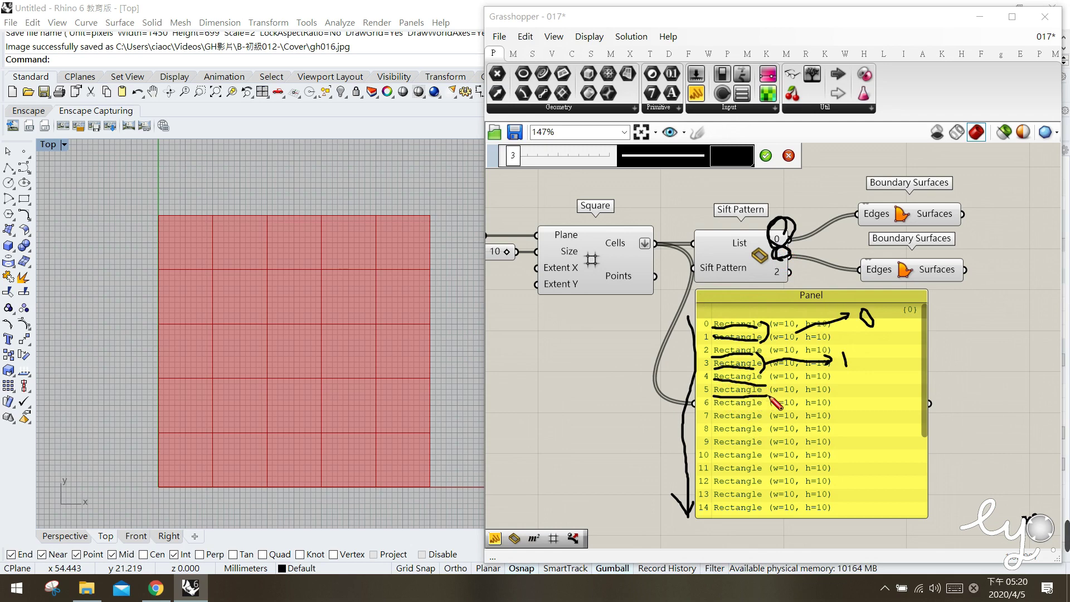
mouse_move(712, 405)
left_mouse_down()
mouse_move(750, 405)
mouse_move(739, 420)
mouse_move(760, 419)
left_mouse_up()
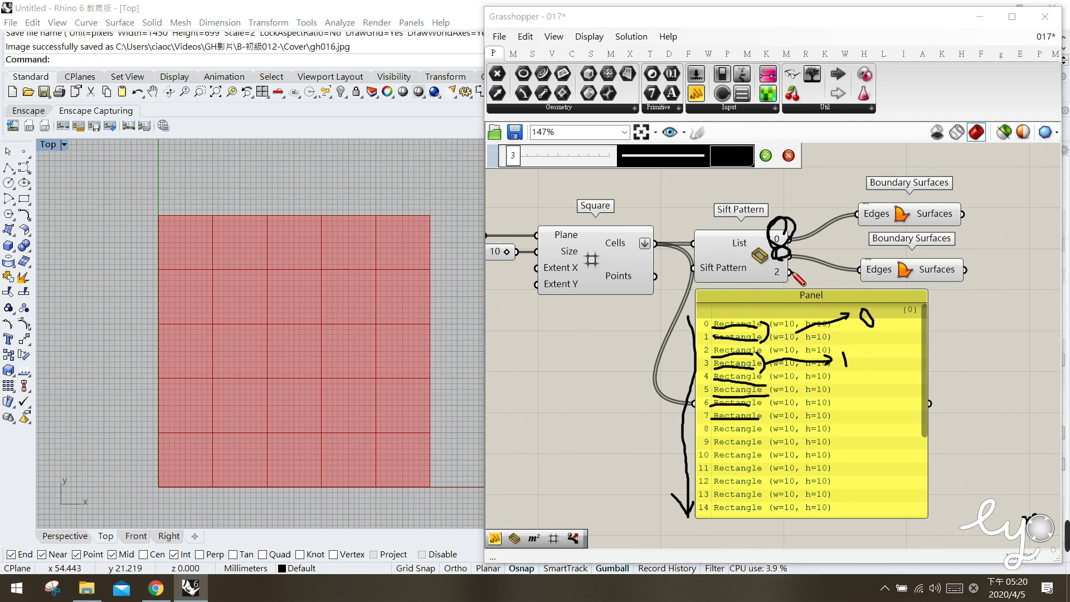
key("Escape")
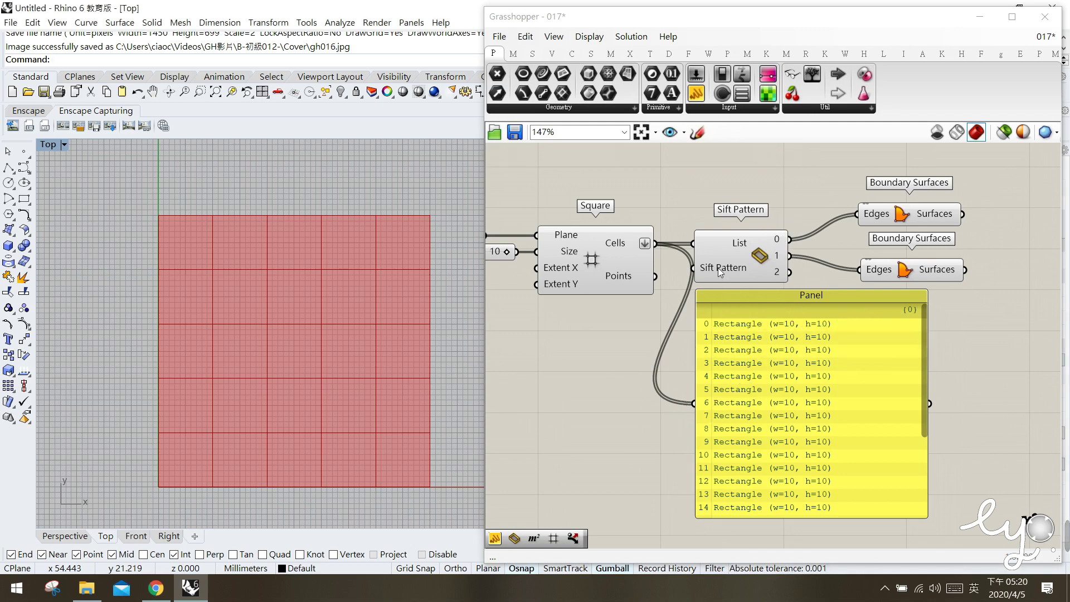
mouse_move(718, 268)
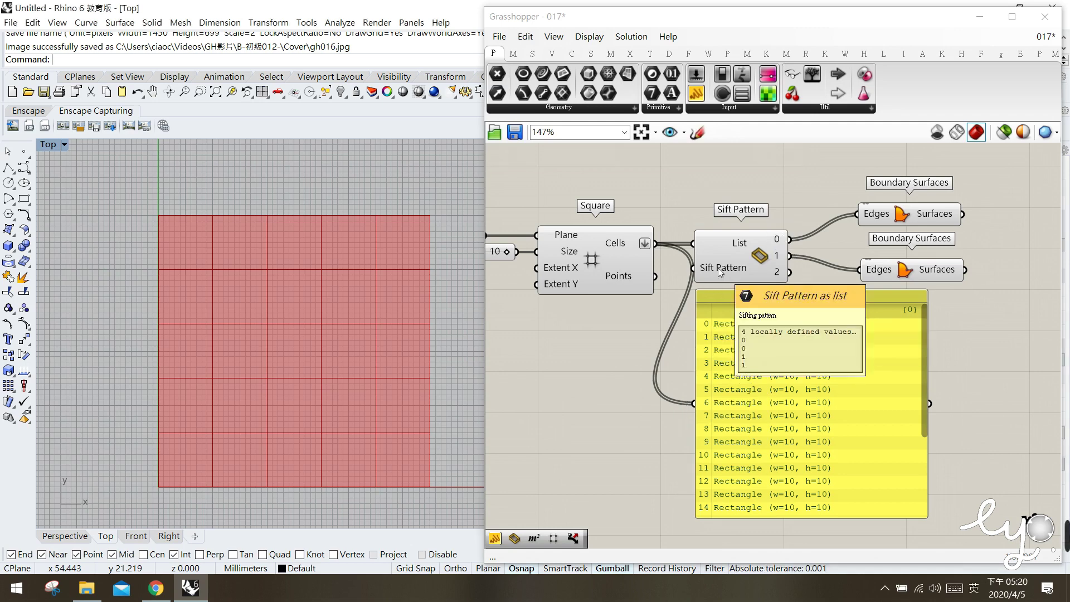
mouse_move(778, 272)
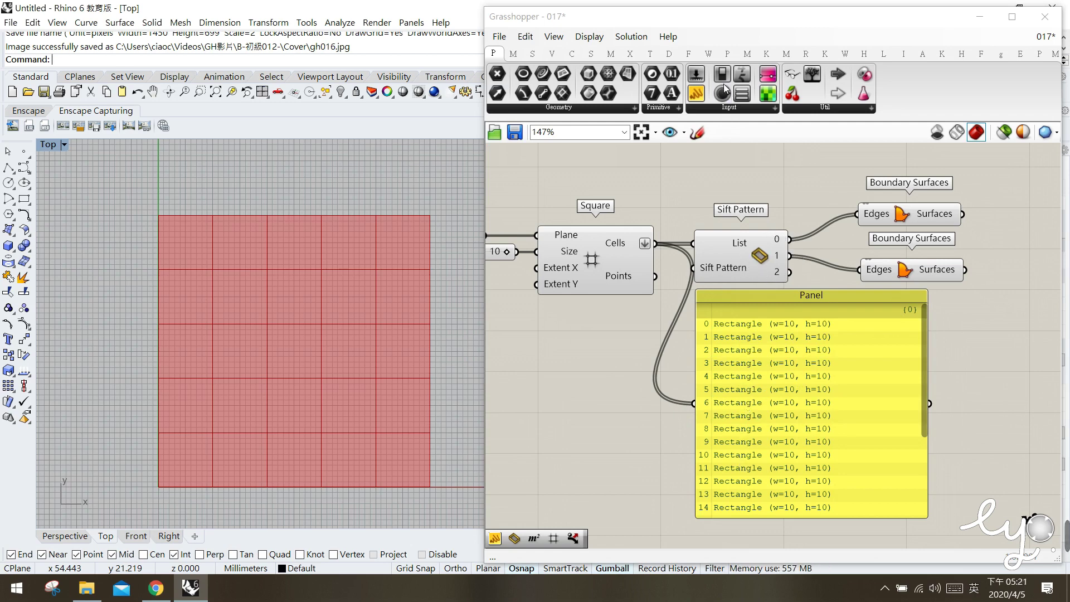
Create a panel of values 0, 1, 1, 2 as separate items driving Sift Pattern's pattern
left_click_drag(725, 89, 624, 345)
double_click(623, 345)
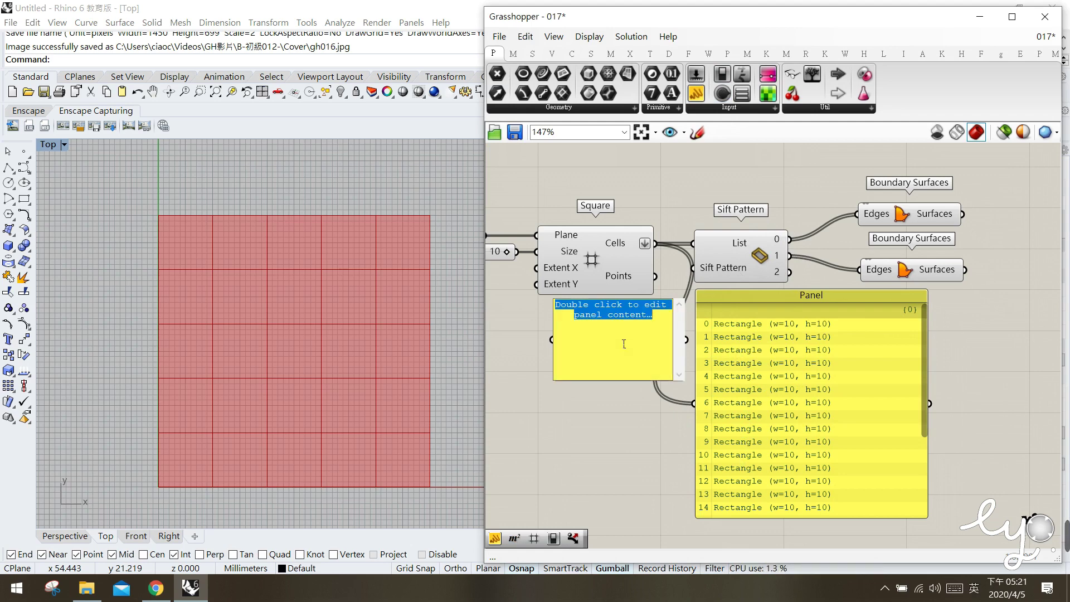
type("0")
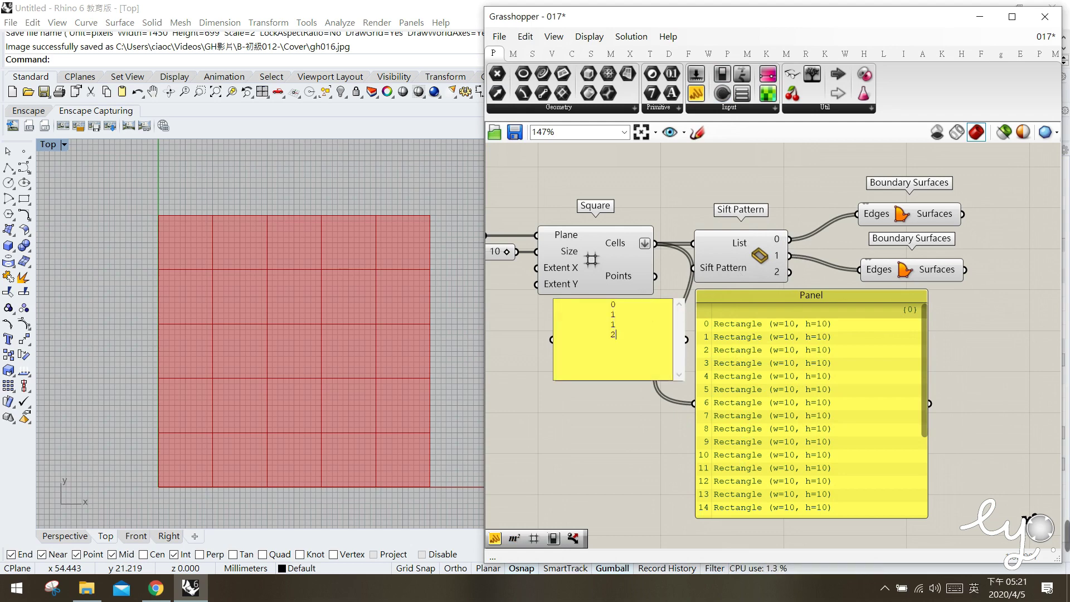
left_click(634, 413)
left_click(622, 366)
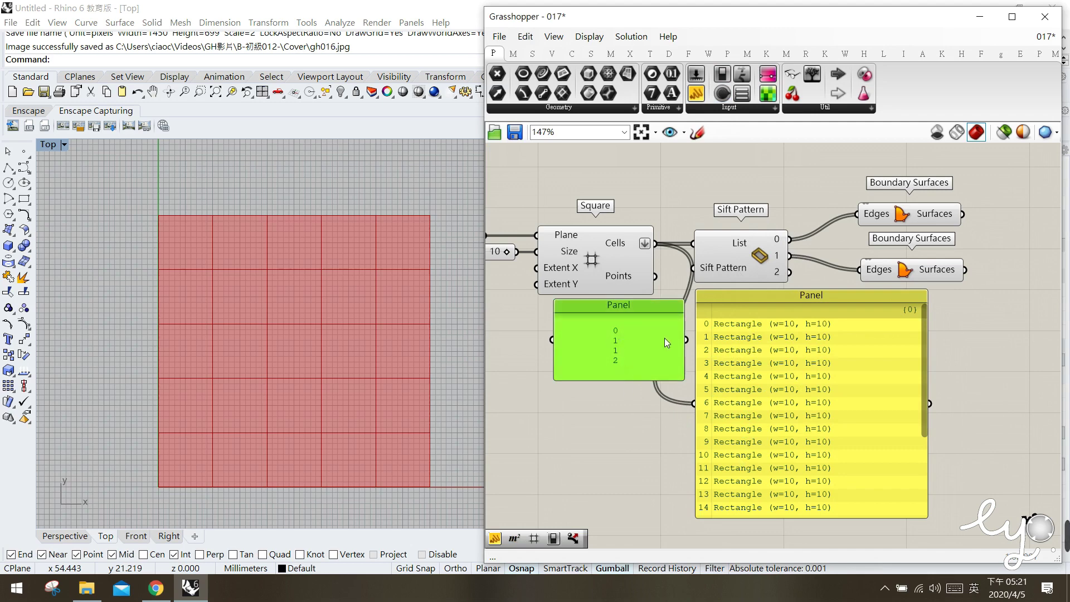
left_click_drag(663, 352, 653, 351)
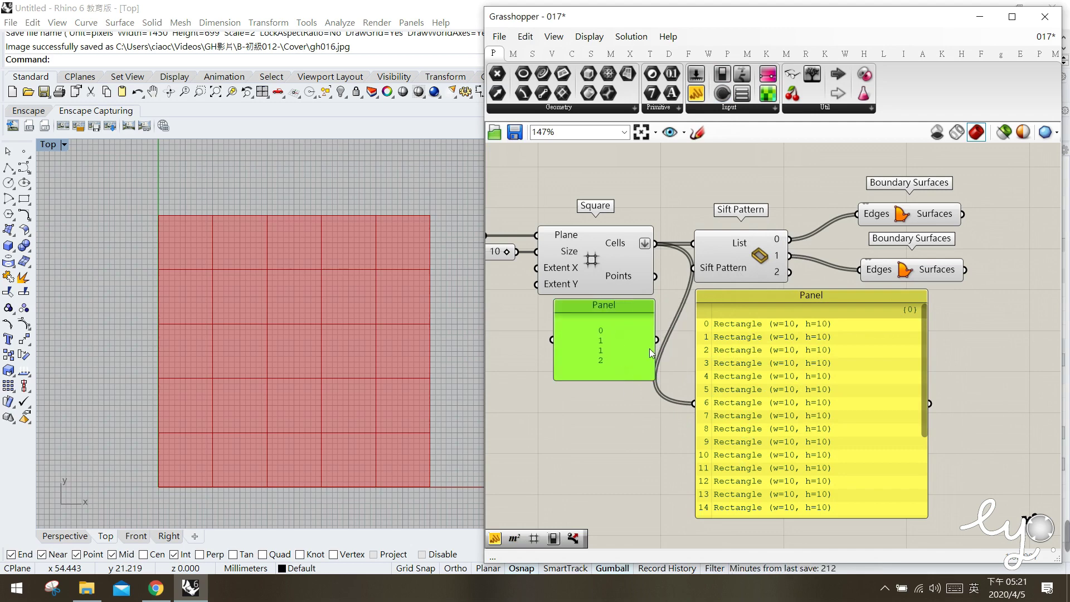
right_click(625, 331)
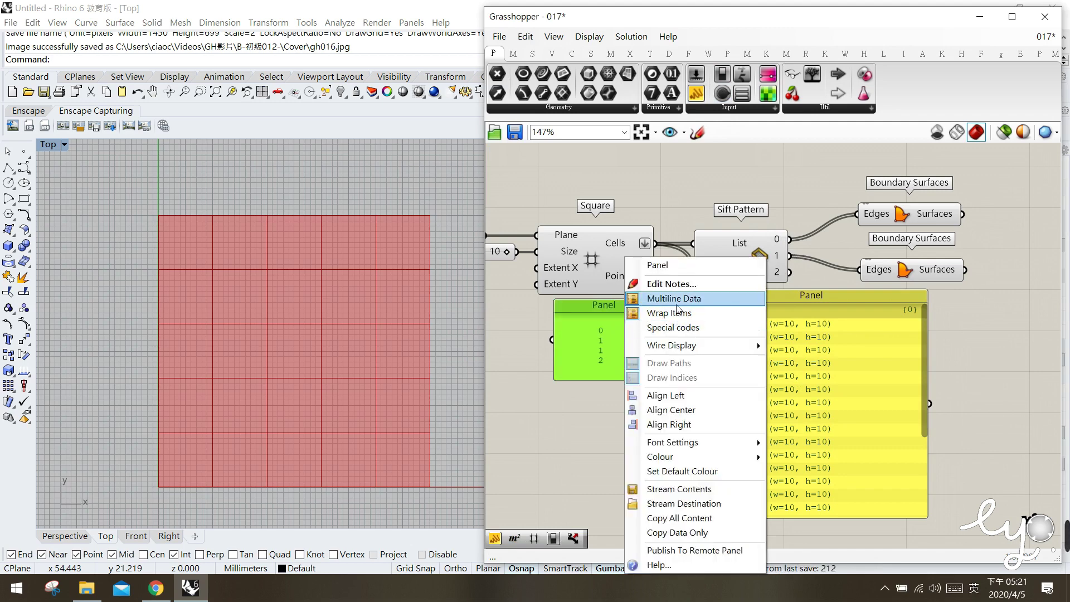
left_click(661, 296)
left_click_drag(658, 339, 701, 271)
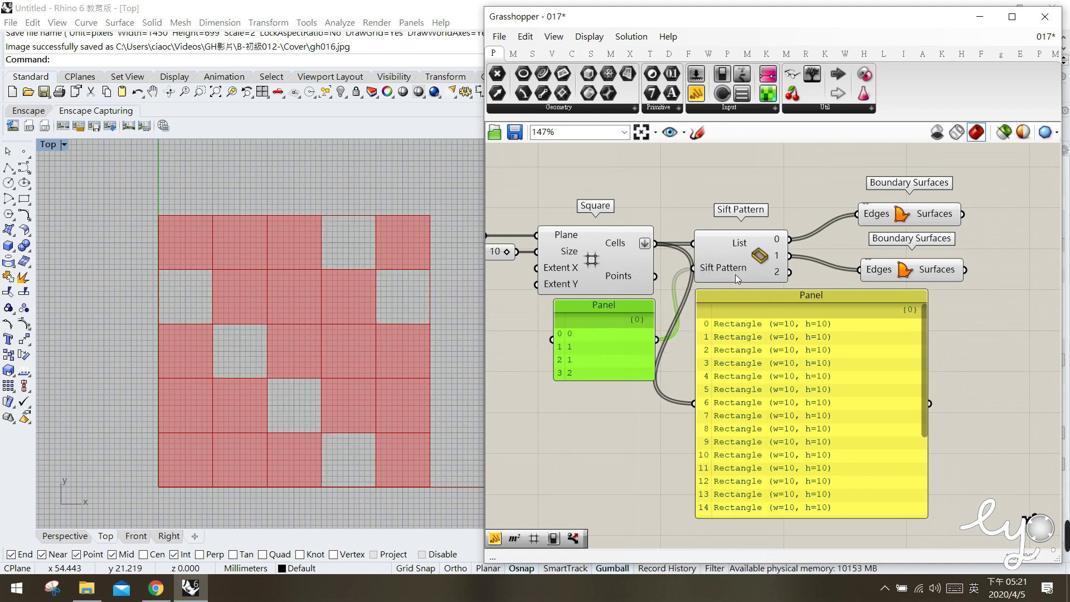
left_click(797, 195)
left_click(881, 272)
left_click_drag(881, 272, 881, 267)
left_click(804, 221)
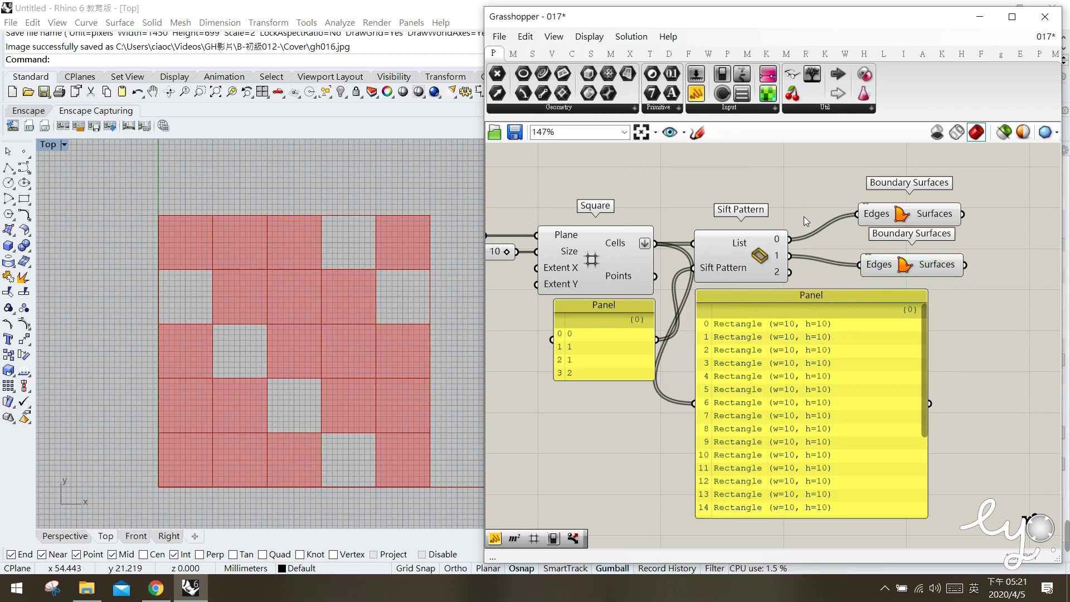
left_click(697, 132)
mouse_move(560, 354)
left_mouse_down()
mouse_move(565, 385)
mouse_move(580, 345)
mouse_move(555, 330)
left_mouse_up()
mouse_move(683, 315)
left_mouse_down()
mouse_move(702, 514)
mouse_move(711, 501)
left_mouse_up()
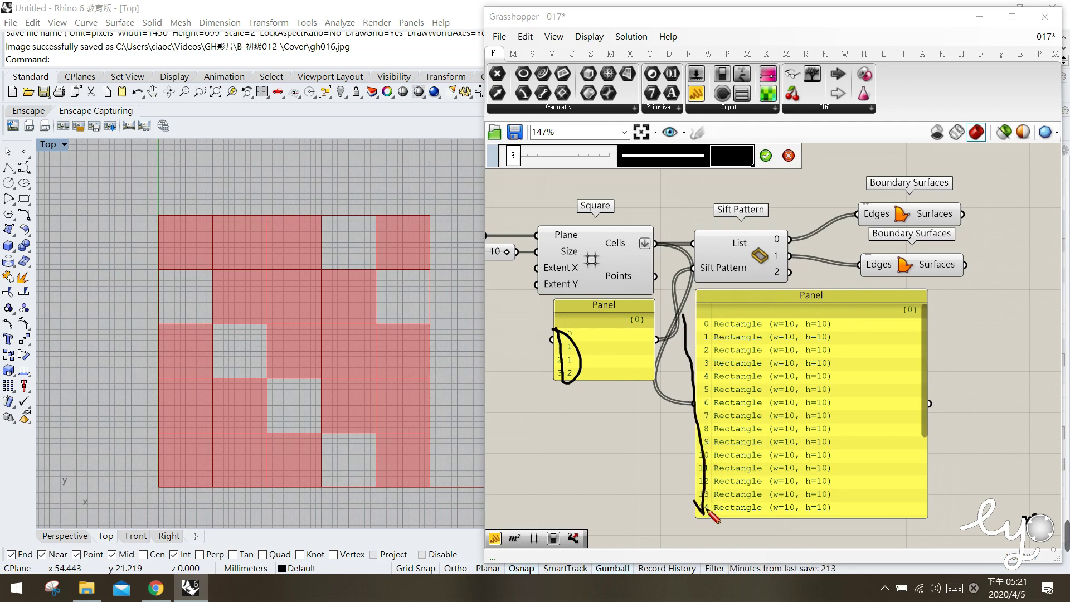
mouse_move(708, 327)
left_mouse_down()
mouse_move(763, 328)
mouse_move(747, 365)
mouse_move(762, 365)
mouse_move(735, 380)
mouse_move(762, 378)
mouse_move(748, 393)
mouse_move(761, 393)
mouse_move(763, 406)
mouse_move(737, 420)
mouse_move(754, 419)
left_mouse_up()
mouse_move(781, 230)
left_mouse_down()
mouse_move(771, 244)
mouse_move(789, 241)
mouse_move(772, 258)
mouse_move(788, 258)
mouse_move(774, 278)
mouse_move(790, 274)
left_mouse_up()
key("Escape")
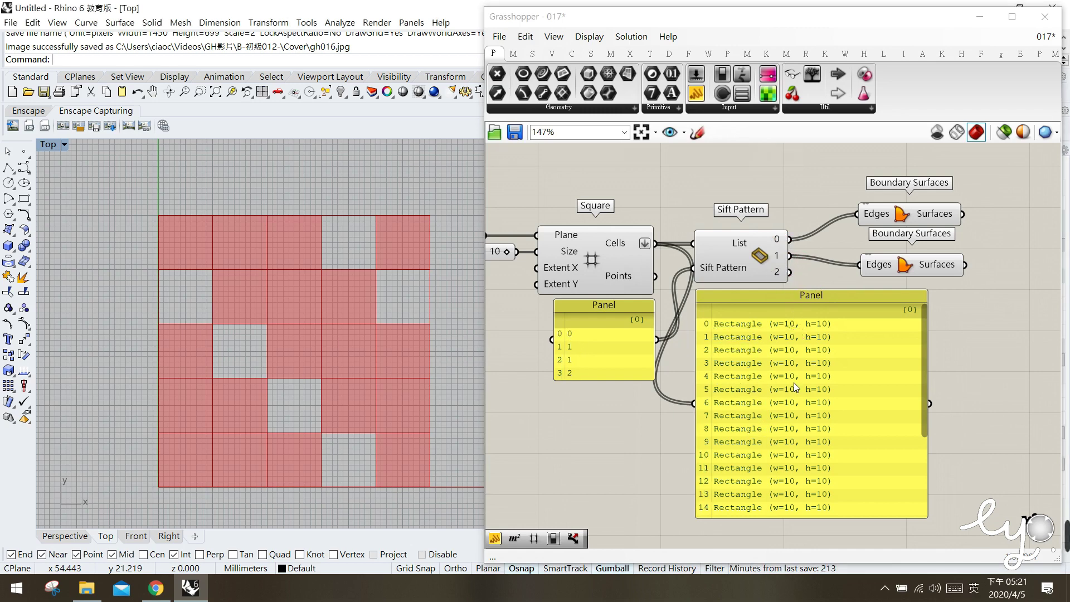
Delete the rectangle panel and compare the two Boundary Surfaces previews
left_click(791, 386)
key("Delete")
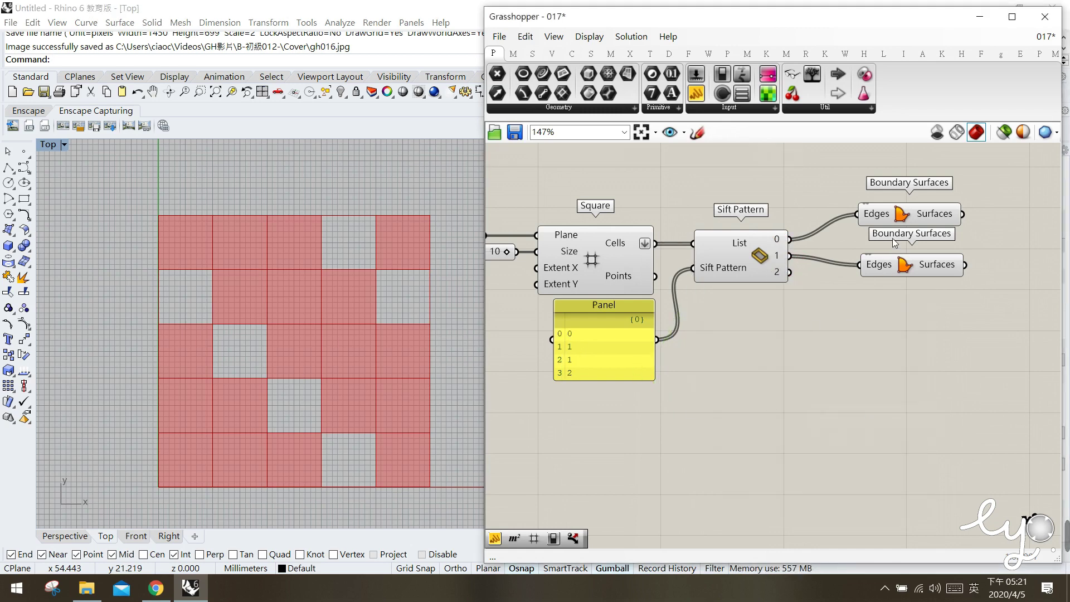
left_click_drag(895, 223, 898, 216)
right_click_drag(899, 239, 885, 261)
left_click(884, 281)
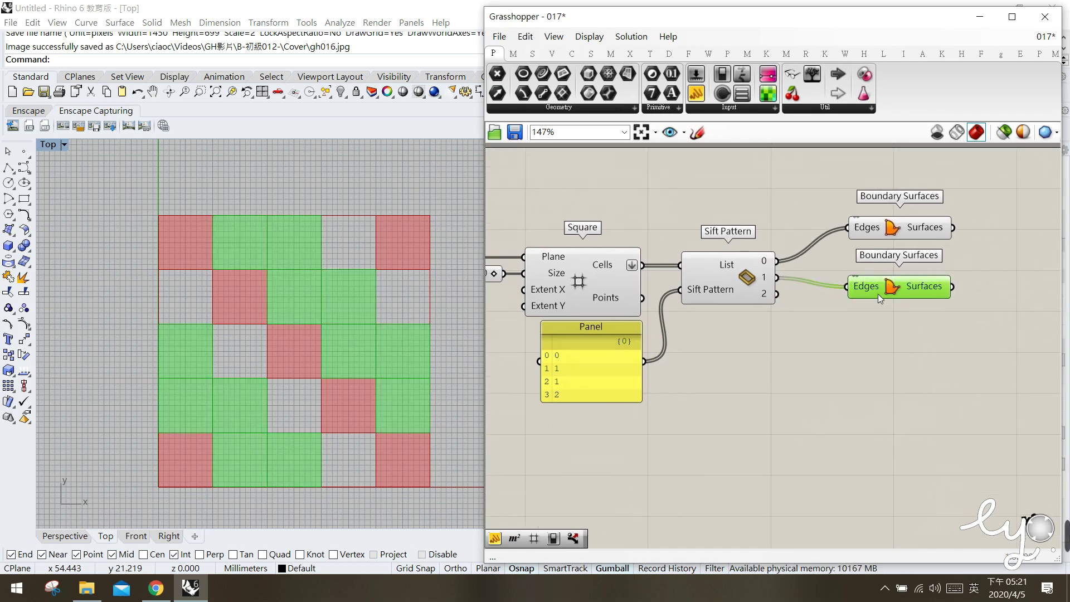
left_click(894, 236)
left_click(890, 282)
Delete the bottom Boundary Surfaces component, keeping only the upper one
left_click(767, 289)
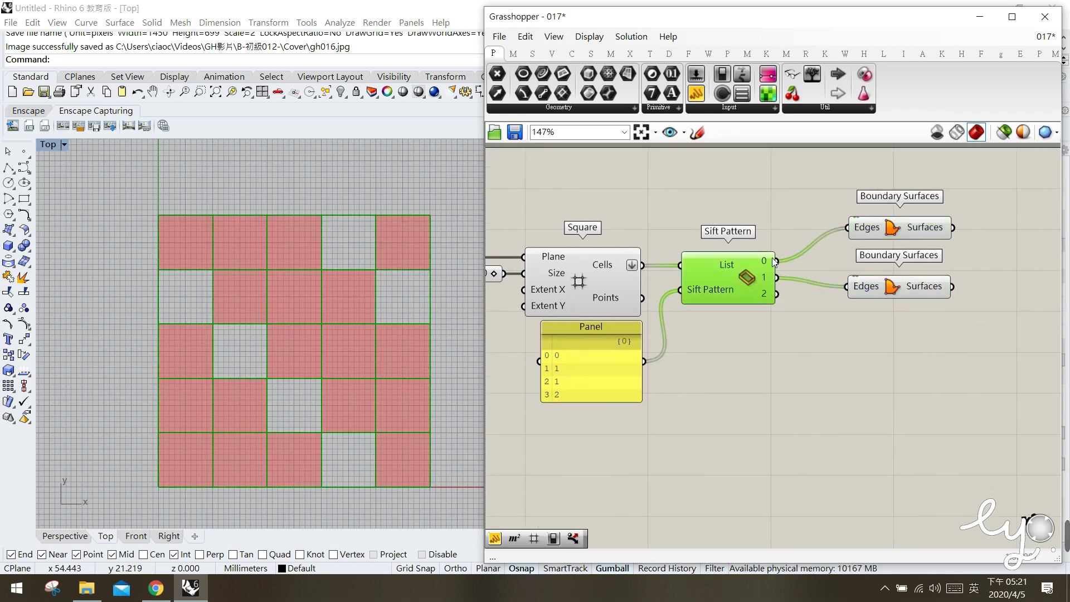
left_click(878, 231)
left_click(890, 284)
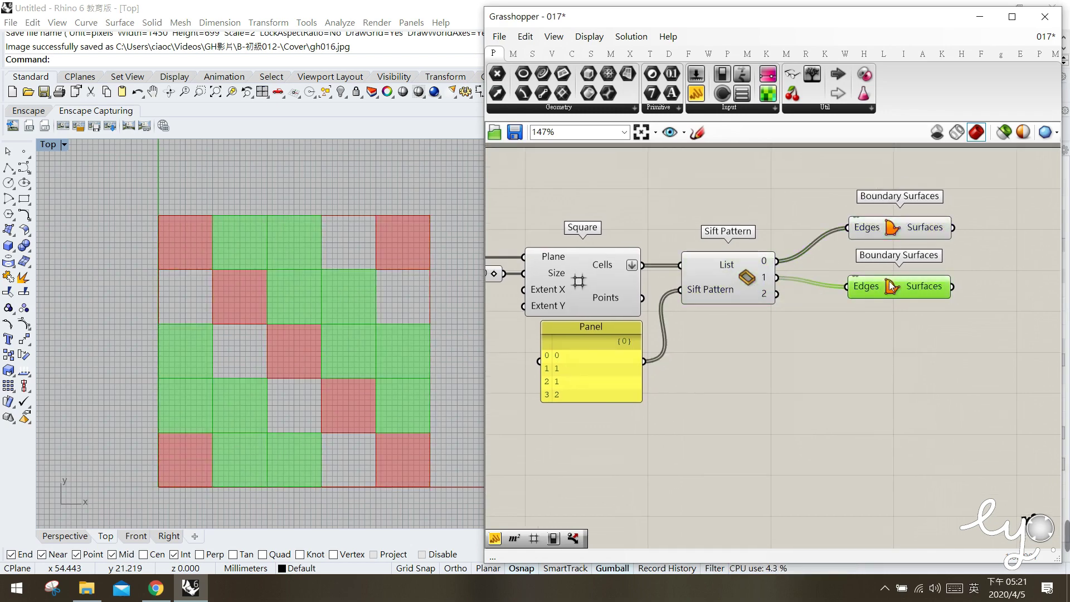
key("Delete")
left_click(891, 230)
left_click_drag(917, 229, 913, 229)
left_click(814, 279)
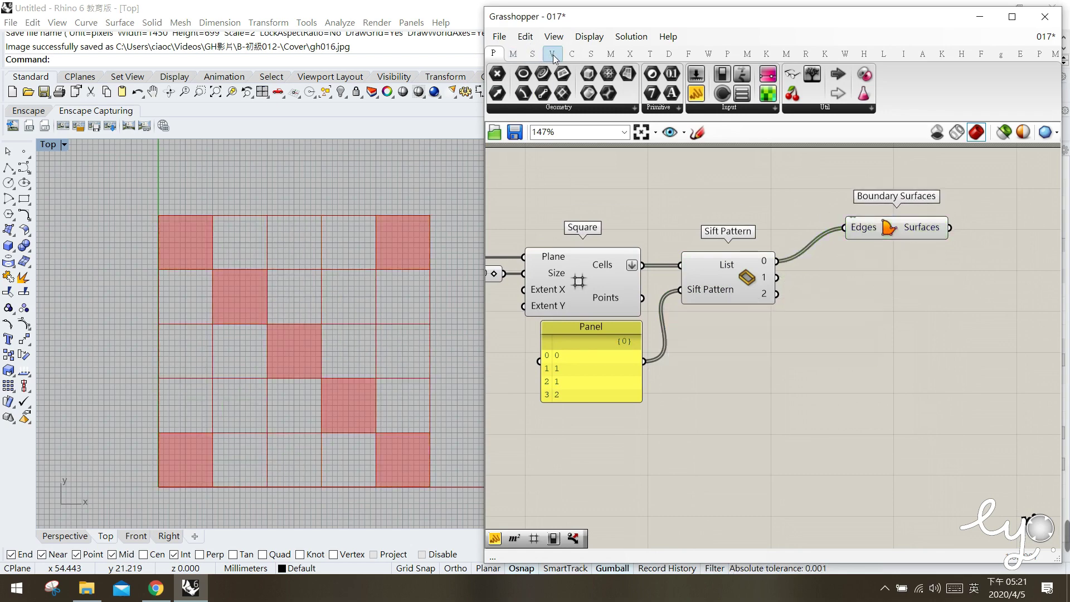
Add an Area component fed by Sift Pattern output 1
left_click(591, 53)
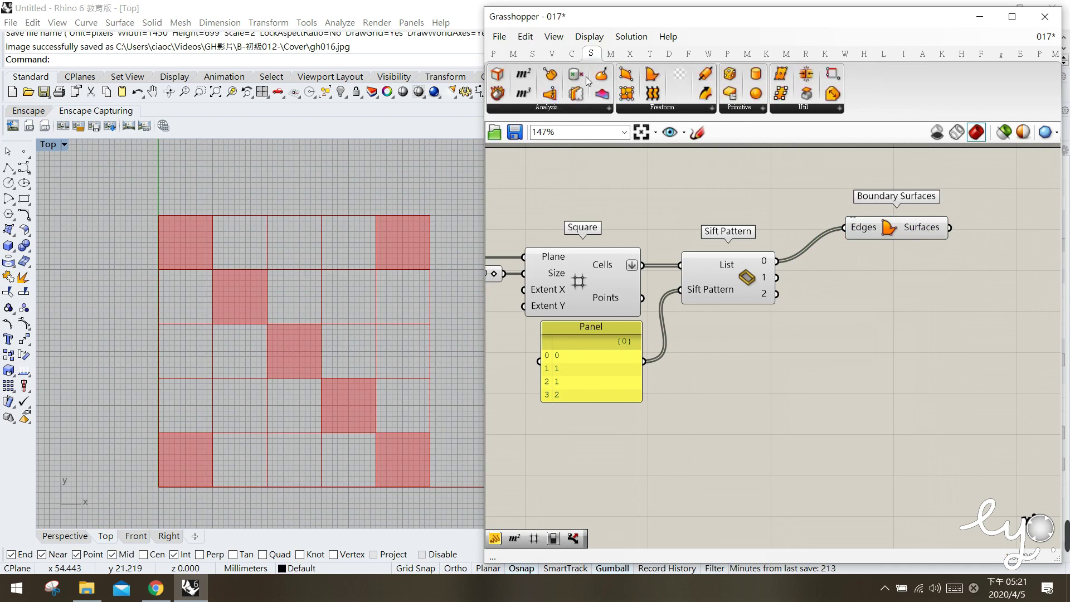
left_click_drag(524, 75, 849, 290)
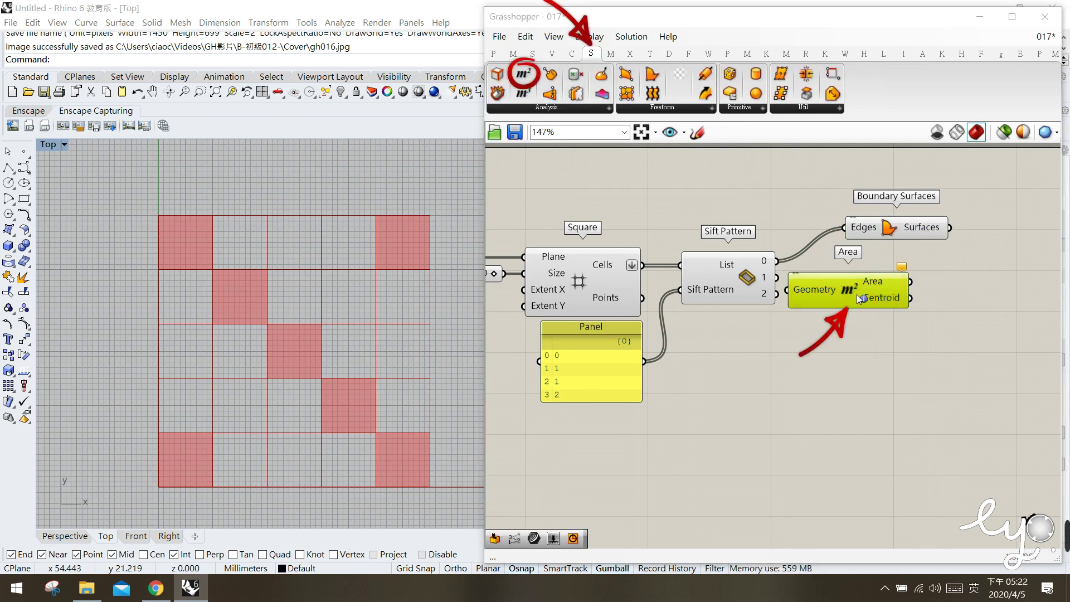
left_click_drag(858, 294, 895, 295)
left_click_drag(777, 277, 825, 291)
right_click_drag(858, 350, 805, 349)
left_click_drag(817, 298, 838, 301)
Draw circles of radius 3 on the Area centroids using a 3 slider
left_click(572, 53)
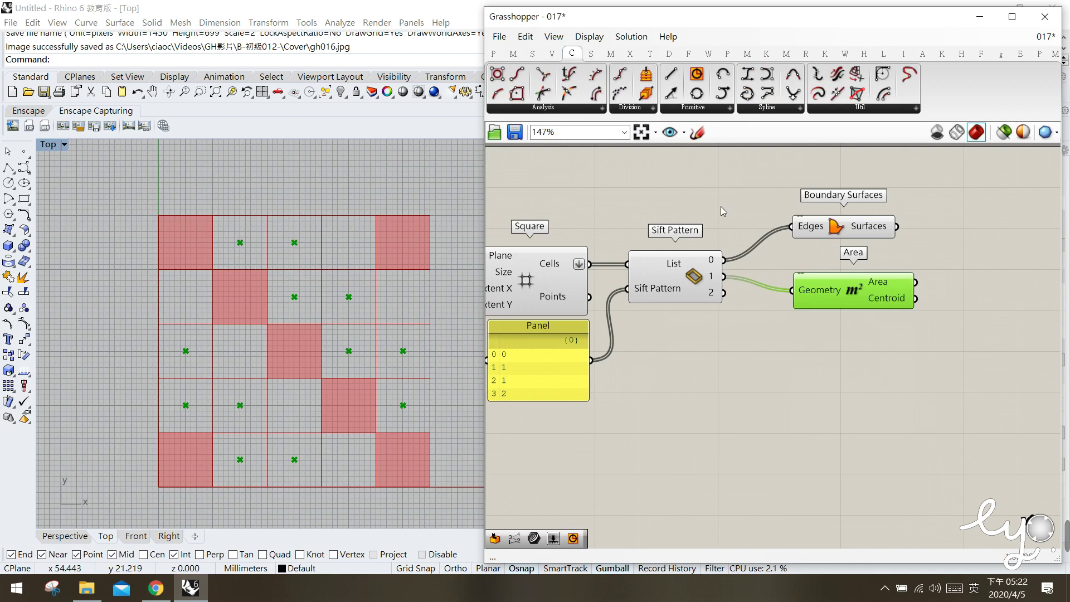
left_click_drag(696, 74, 993, 312)
left_click_drag(920, 301, 904, 327)
double_click(926, 355)
type("3")
key("Return")
left_click(900, 383)
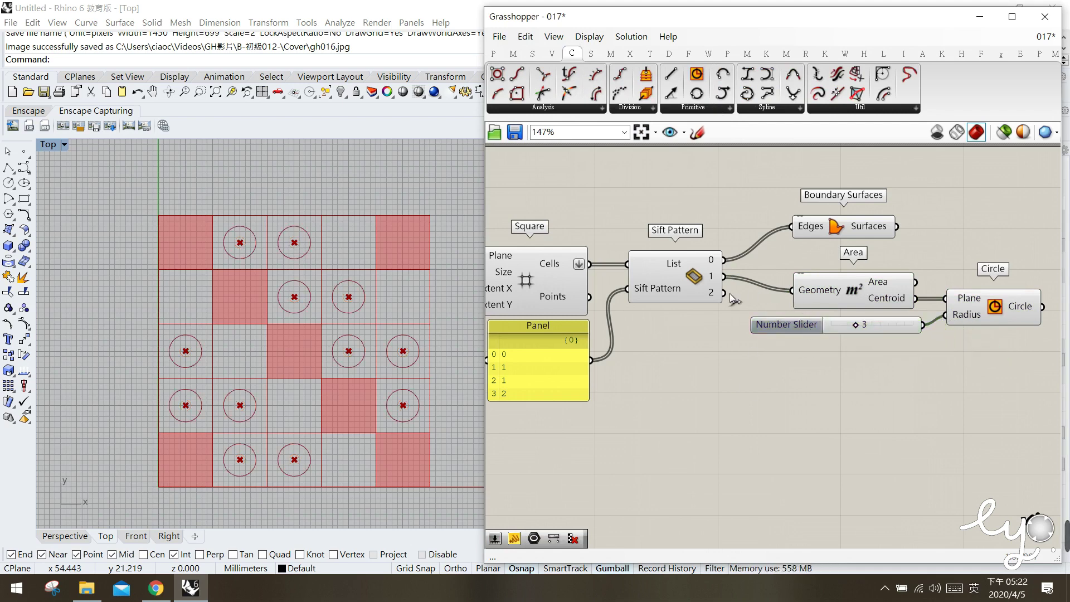
Duplicate the Area component and feed it Sift Pattern output 2
left_click(859, 300)
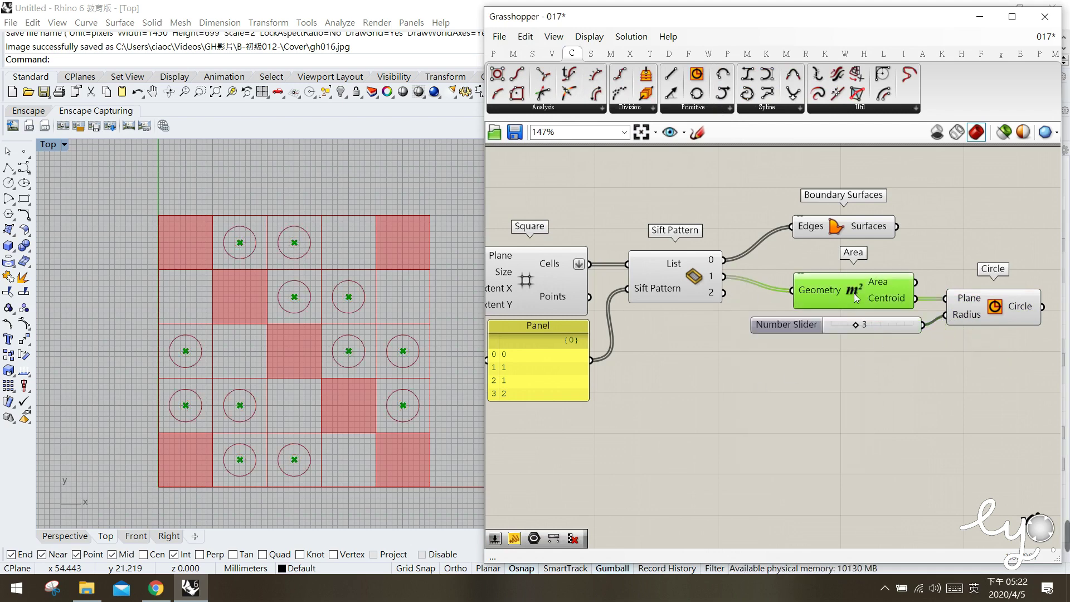
left_click_drag(854, 294, 864, 385, "alt")
left_click_drag(724, 293, 800, 381)
Add a Polygon from Curve > Primitive using the lower Area's centroids as planes
left_click(714, 109)
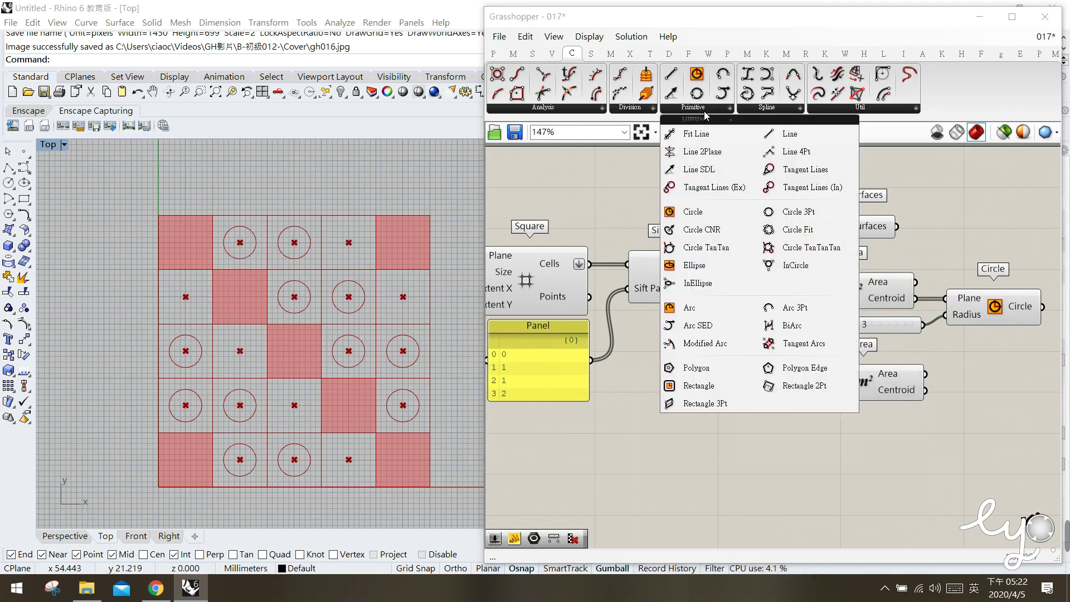
left_click_drag(675, 377, 995, 395)
right_click_drag(995, 397, 959, 373)
left_click_drag(948, 382, 955, 388)
left_click(881, 407)
left_click_drag(888, 366, 955, 372)
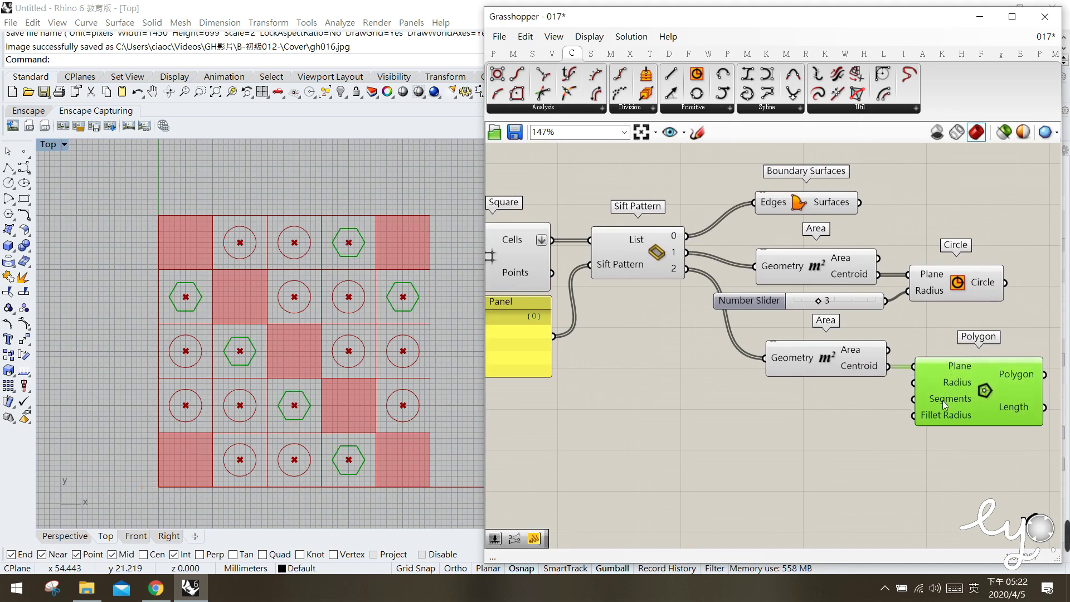
Connect a panel holding 3 to the Polygon's Segments to make triangles
double_click(822, 426)
type("\"")
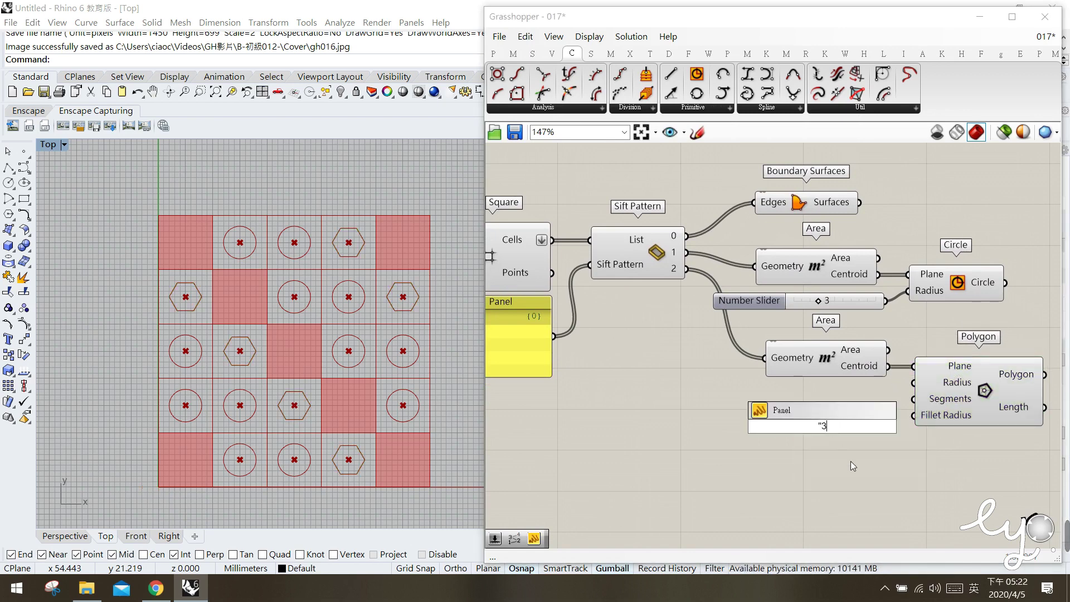
type("3")
key("Return")
left_click_drag(913, 399, 874, 399)
left_click(863, 446)
left_click(970, 404)
left_click(866, 446)
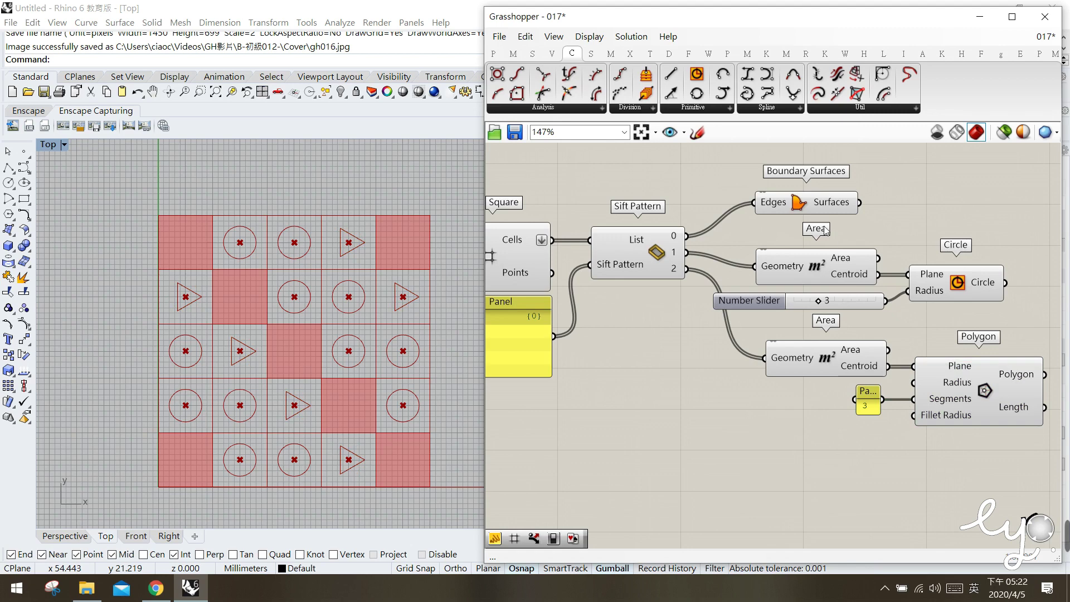
right_click_drag(771, 270, 830, 273)
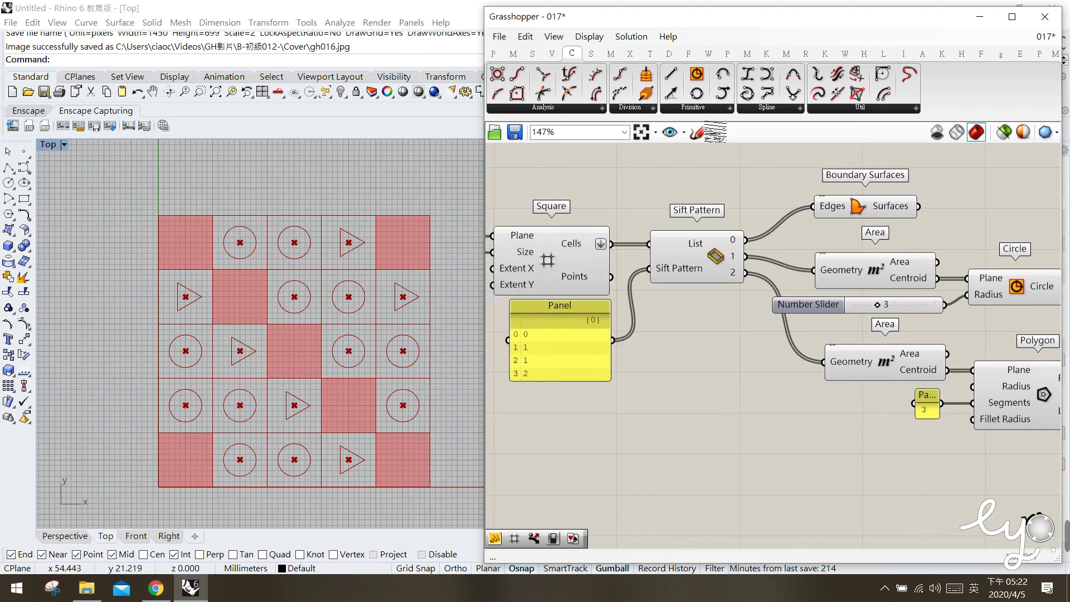
mouse_move(571, 247)
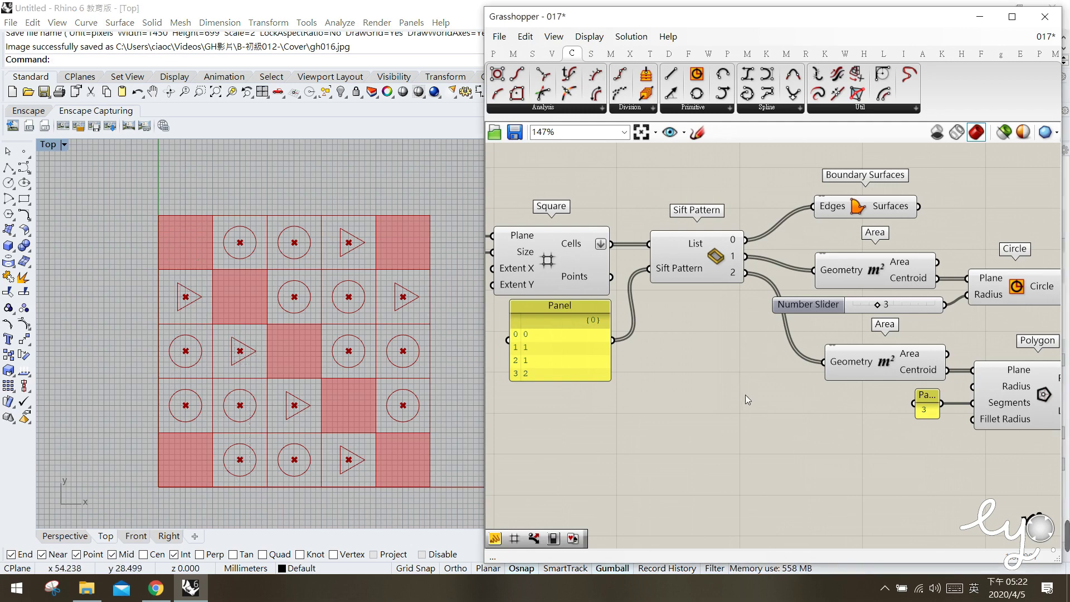
right_click_drag(699, 381, 712, 383)
left_click_drag(597, 339, 601, 337)
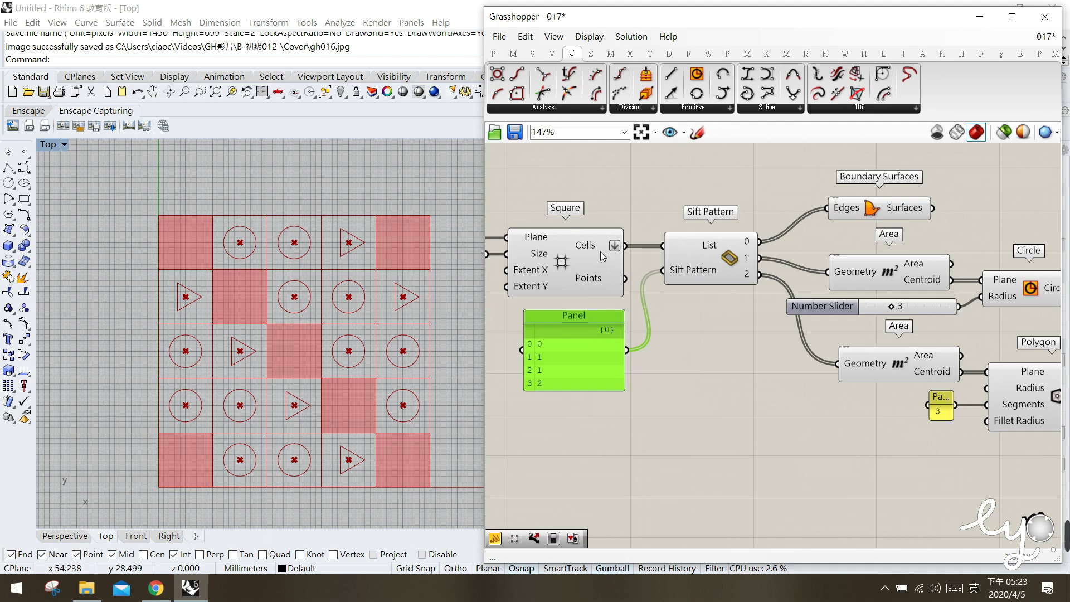
left_click(493, 54)
left_click_drag(698, 94, 732, 326)
left_click_drag(625, 246, 665, 341)
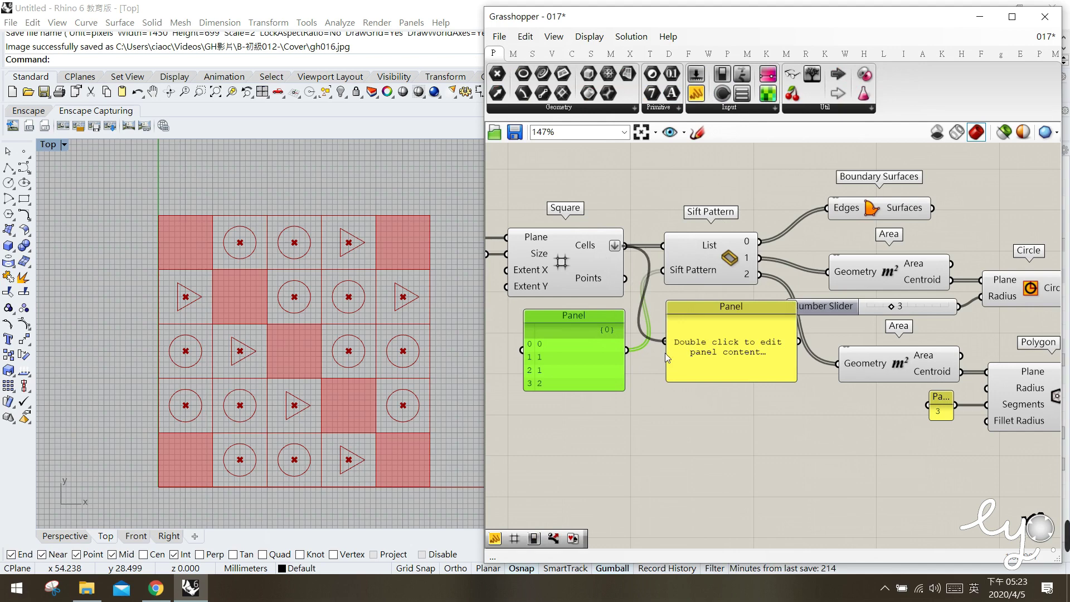
left_click_drag(716, 383, 714, 451)
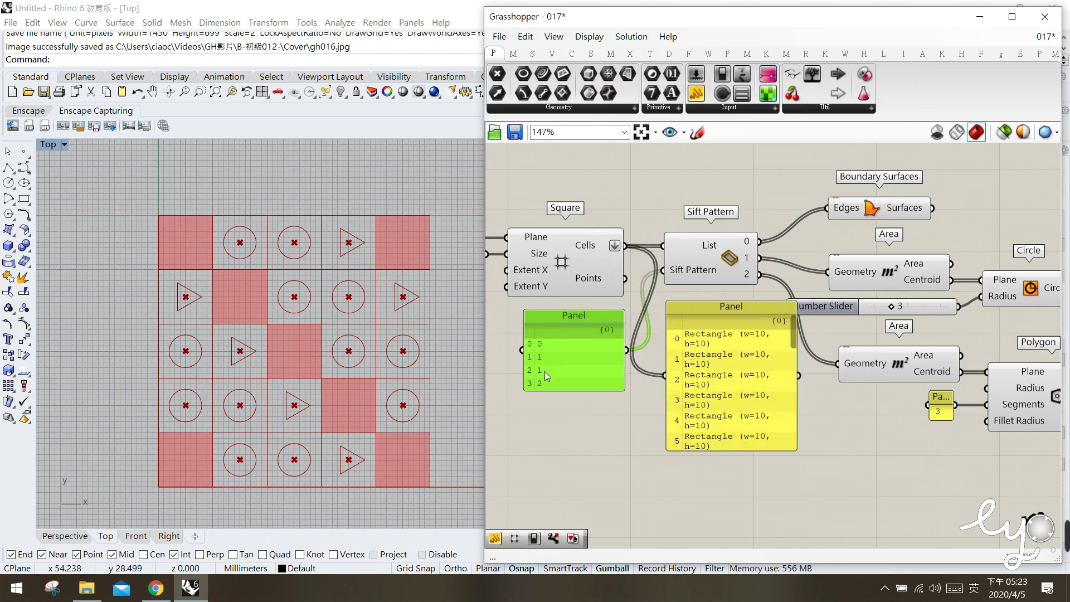
left_click_drag(534, 334, 538, 334)
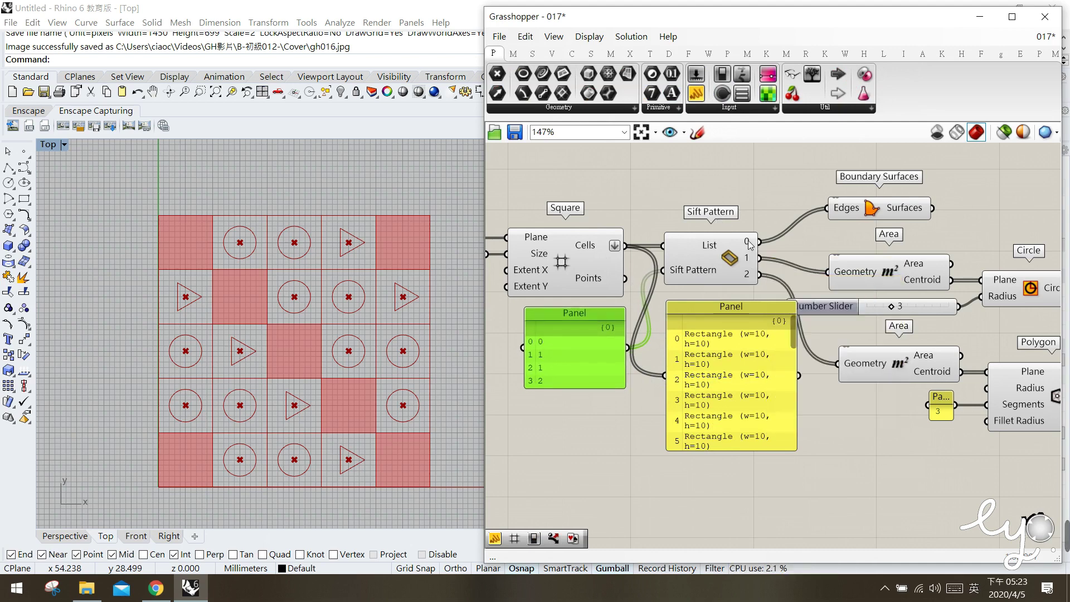
left_click(733, 358)
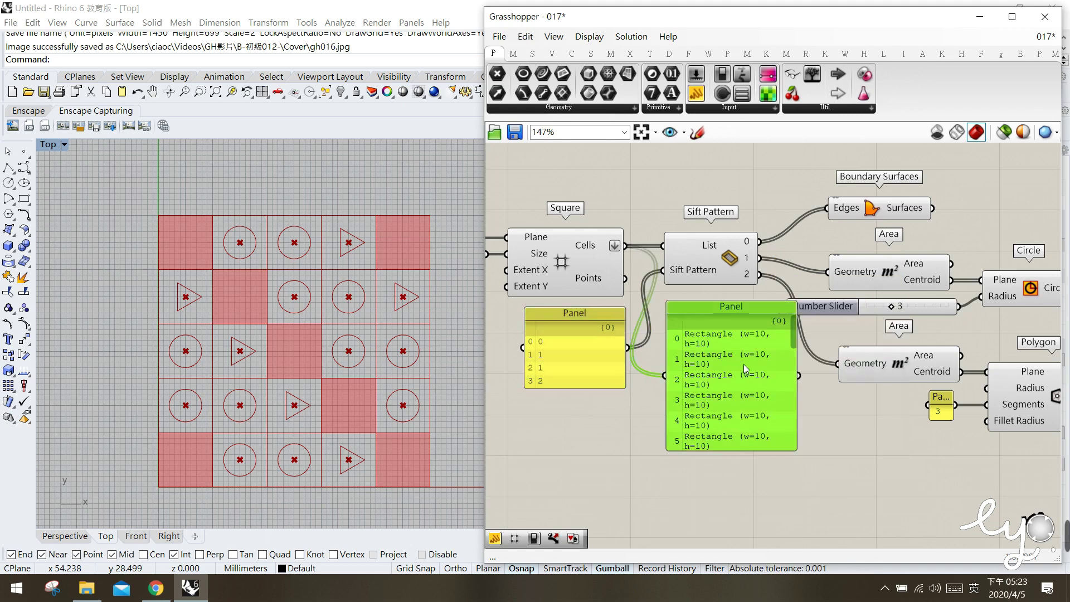
key("Delete")
left_click_drag(720, 266, 725, 265)
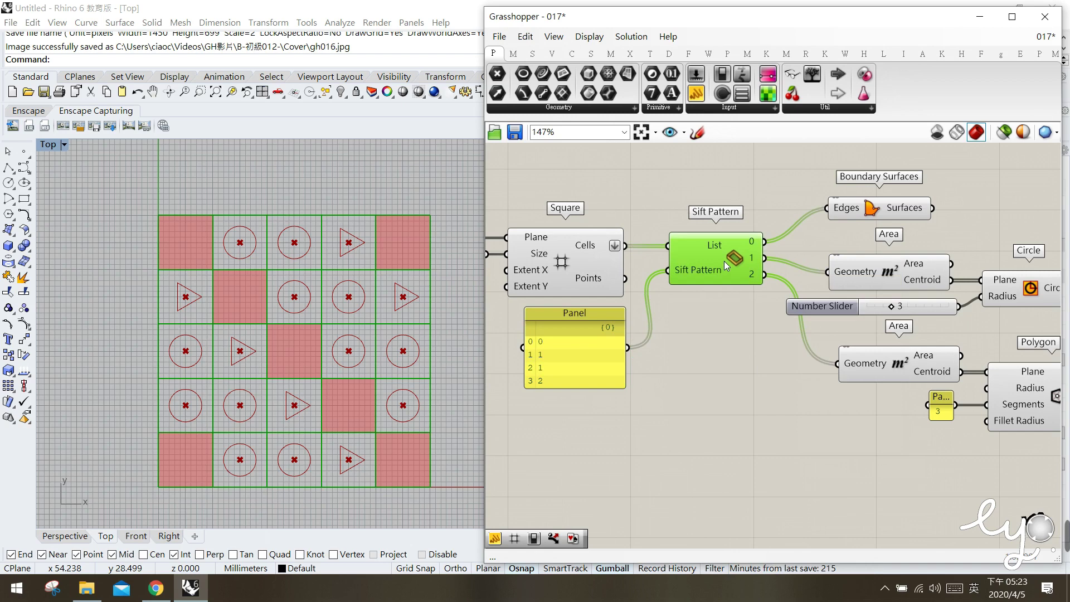
left_click(722, 339)
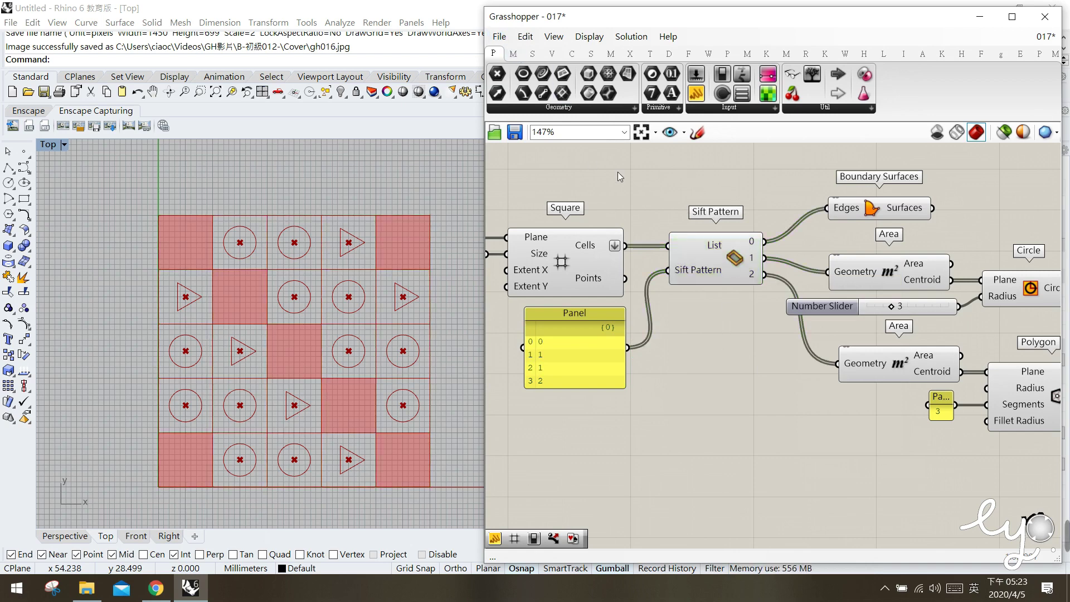
left_click(533, 53)
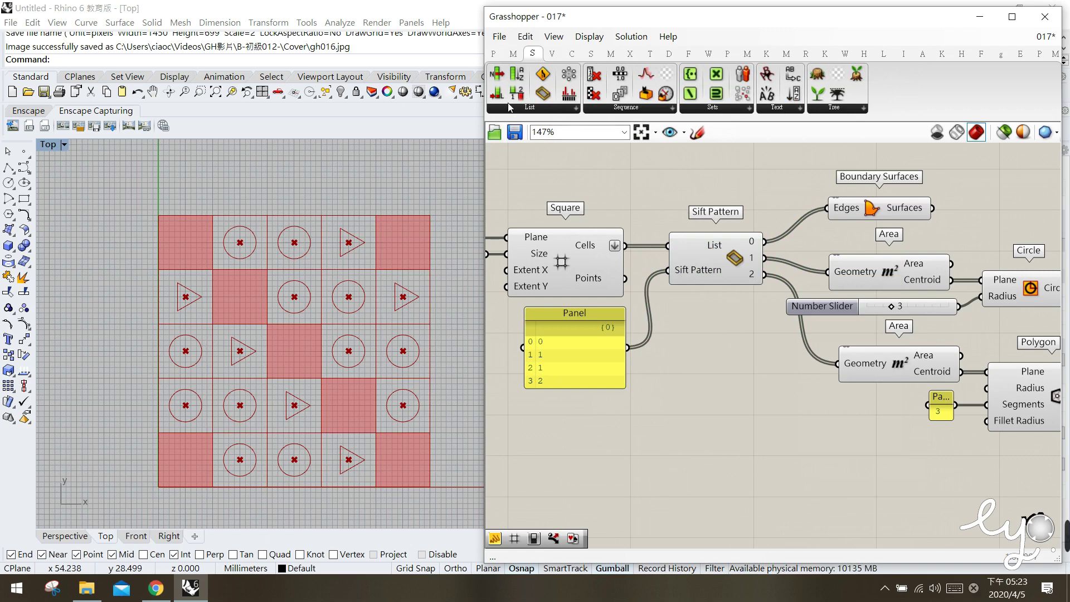
left_click(576, 107)
left_click_drag(515, 246, 762, 188)
left_click_drag(610, 276, 647, 185)
left_click(611, 199)
left_click_drag(709, 202, 700, 200)
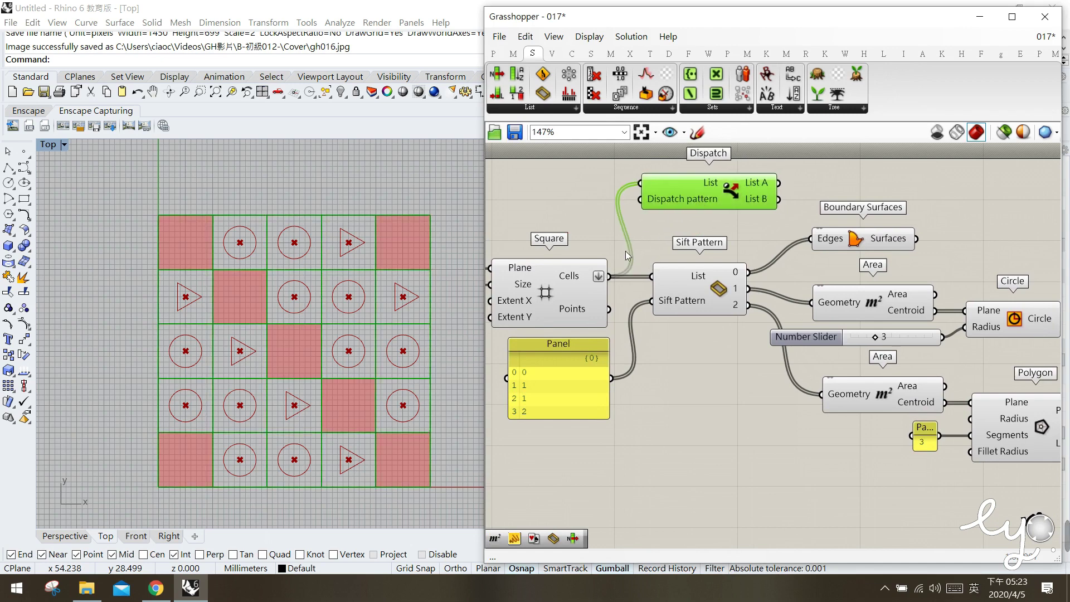
mouse_move(582, 280)
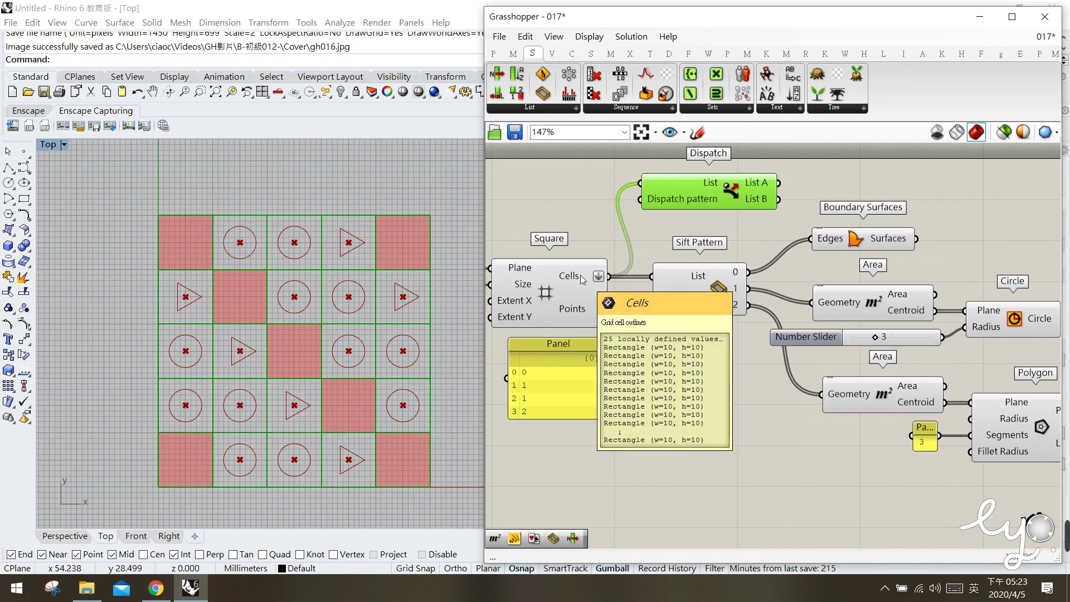
left_click_drag(725, 193, 710, 194)
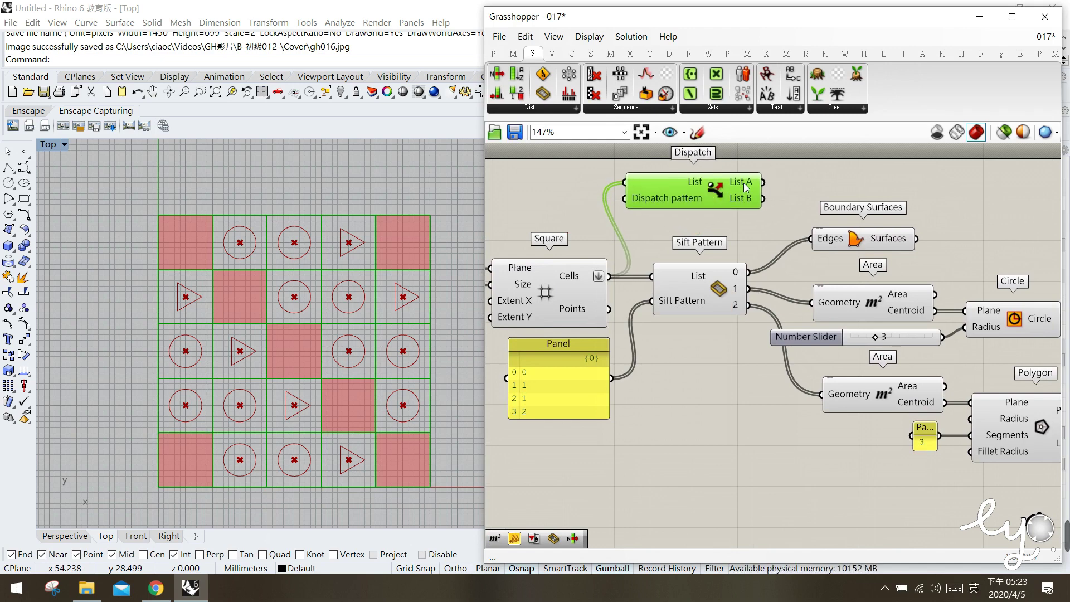
mouse_move(746, 187)
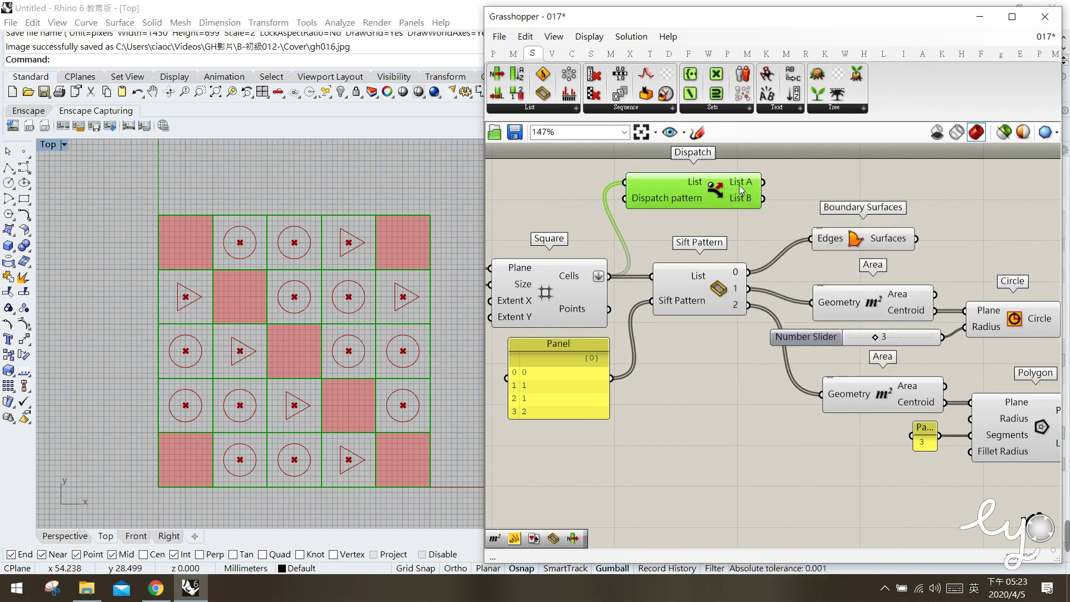
mouse_move(577, 280)
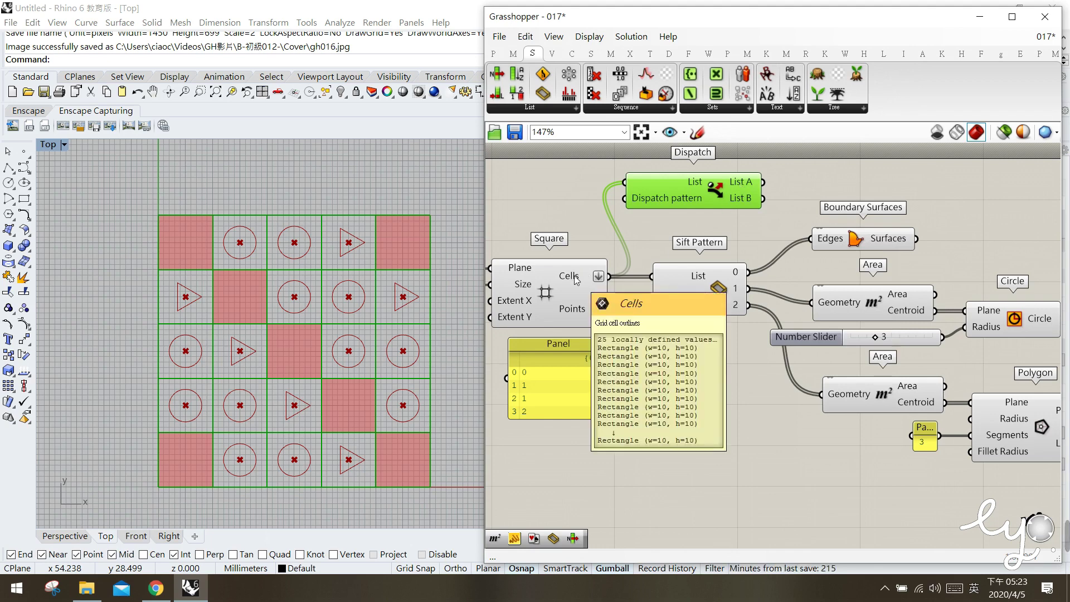
left_click(687, 278)
left_click_drag(684, 277, 683, 276)
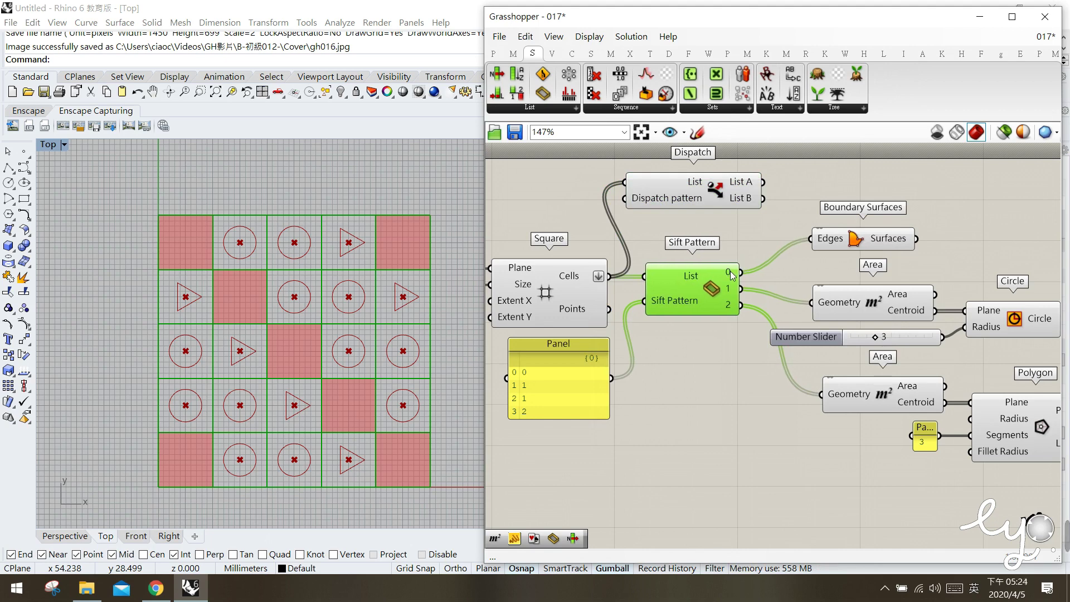
mouse_move(732, 275)
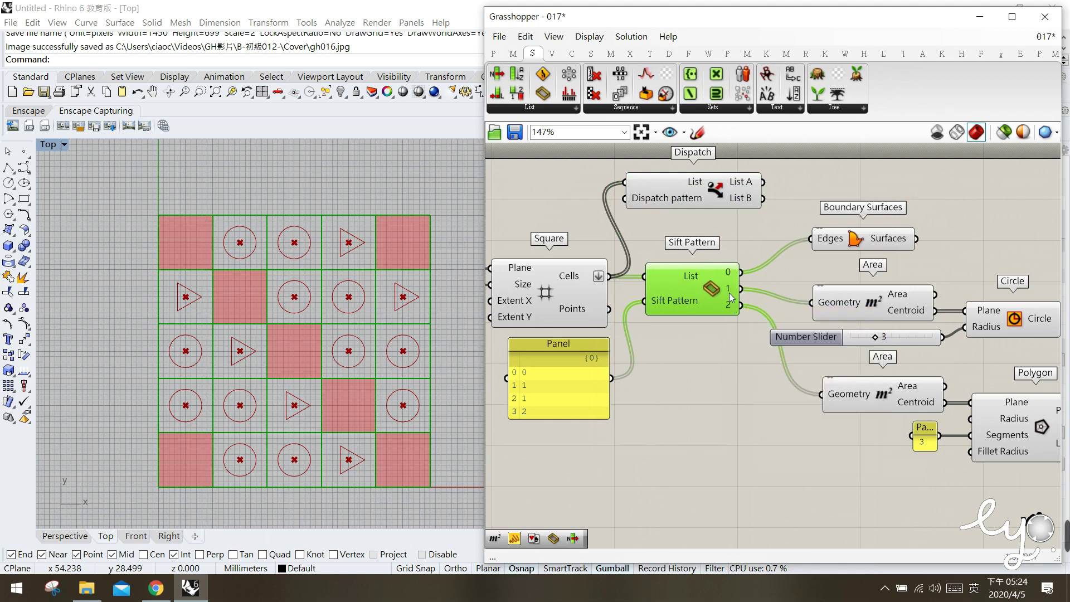
left_click(419, 509)
left_click(449, 503)
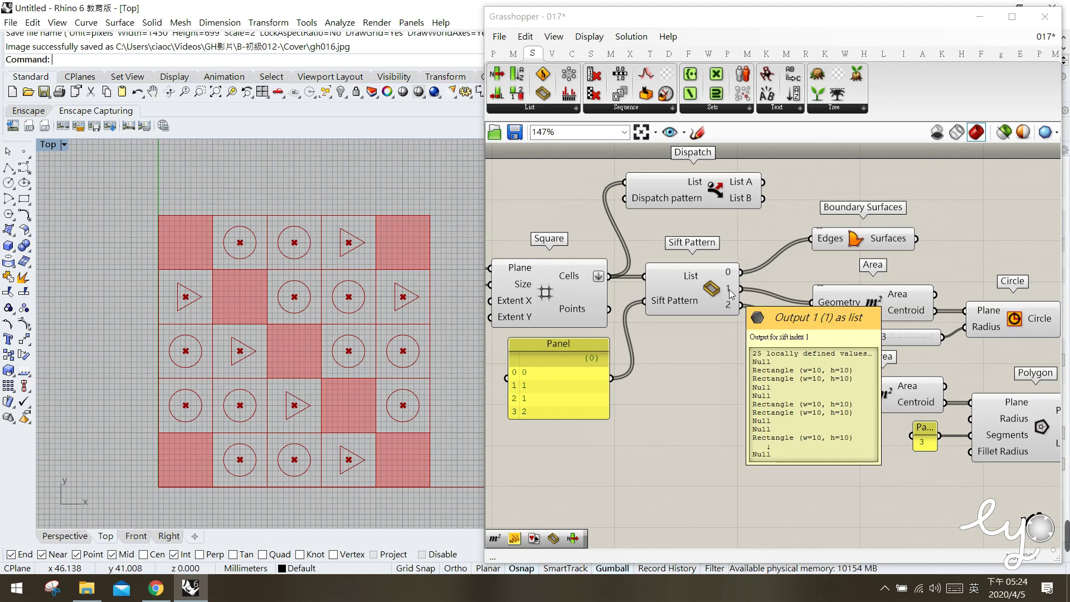
left_click_drag(717, 200, 735, 206)
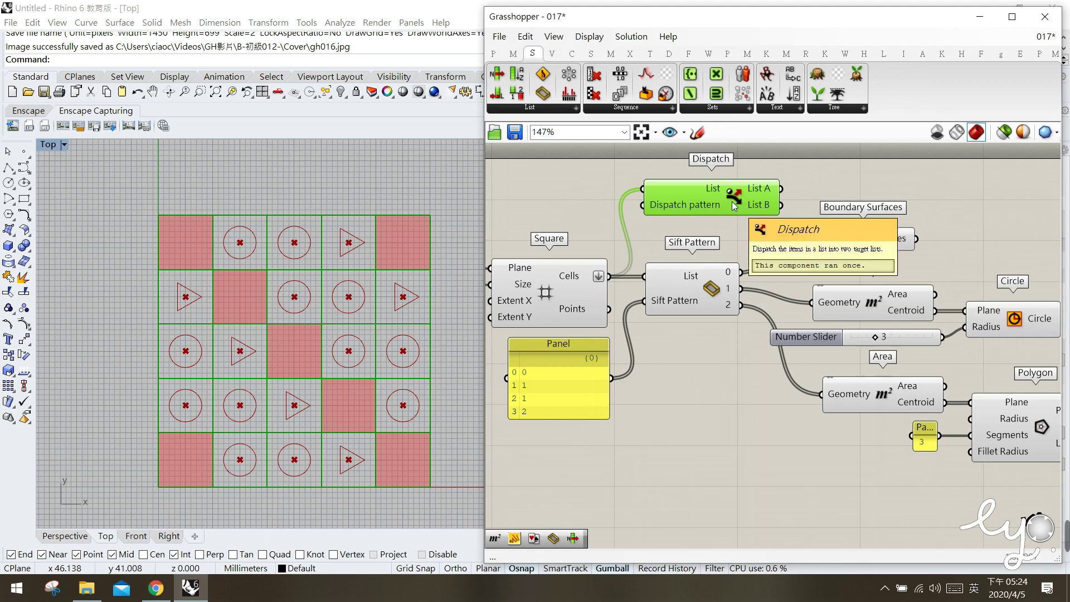
key("Delete")
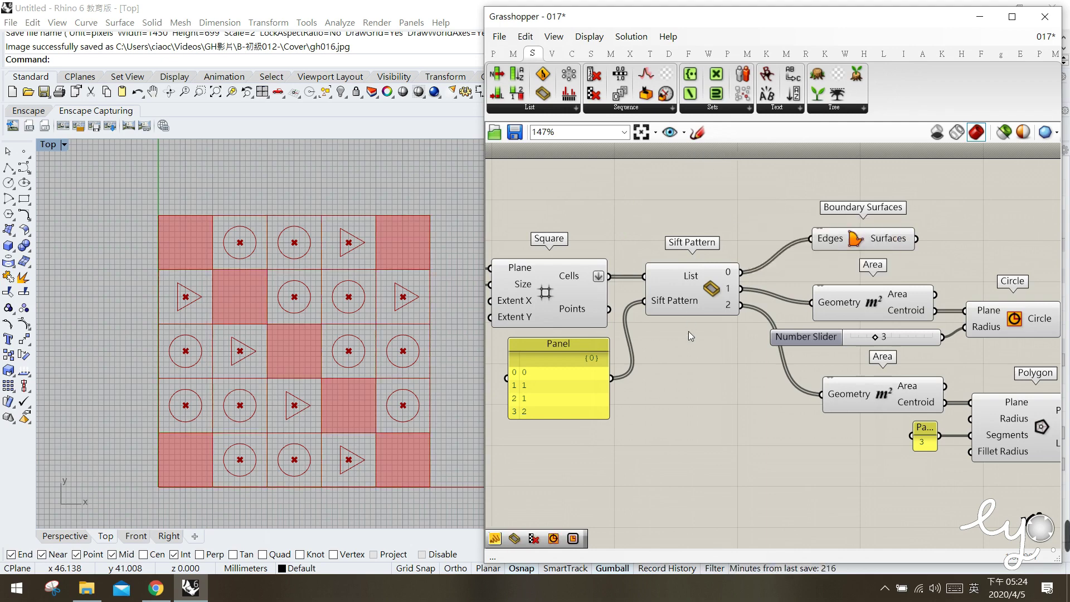
left_click(530, 107)
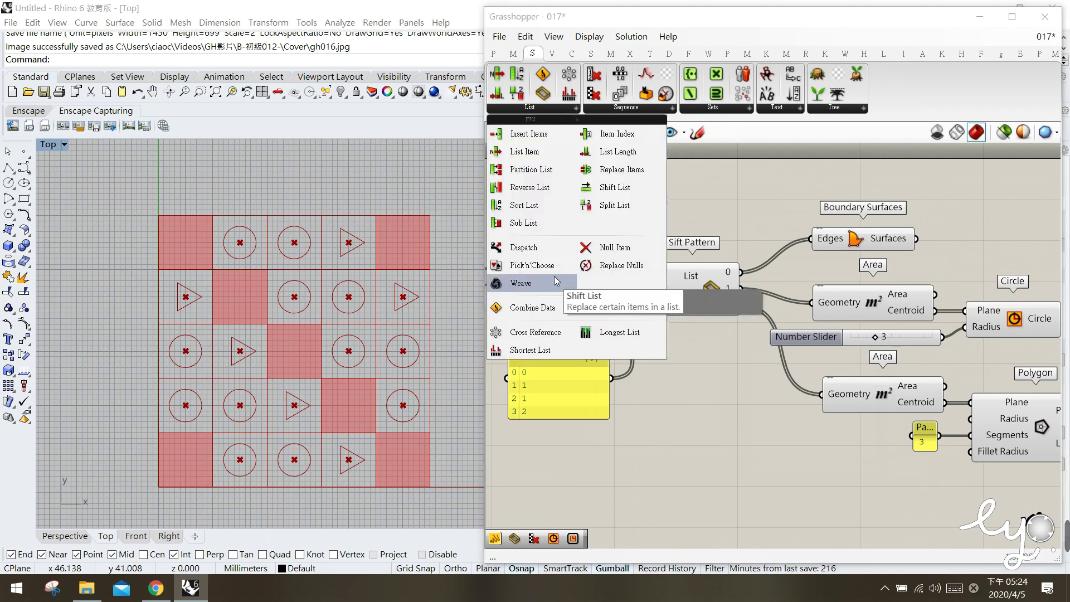
left_click(532, 266)
left_click(702, 426)
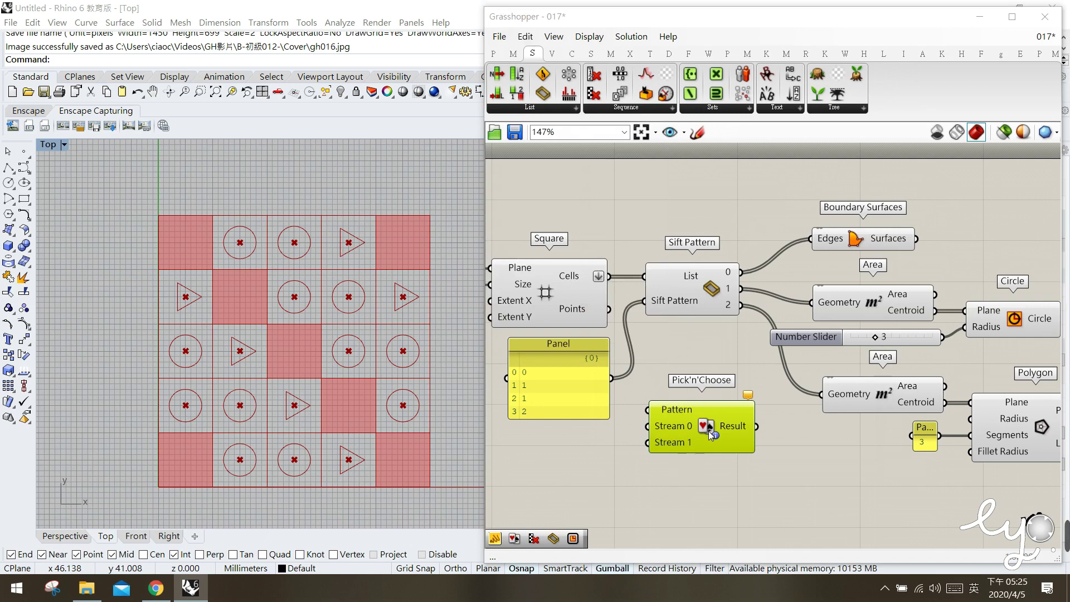
left_click_drag(712, 435, 711, 471)
left_click(689, 411)
right_click_drag(736, 434, 747, 408)
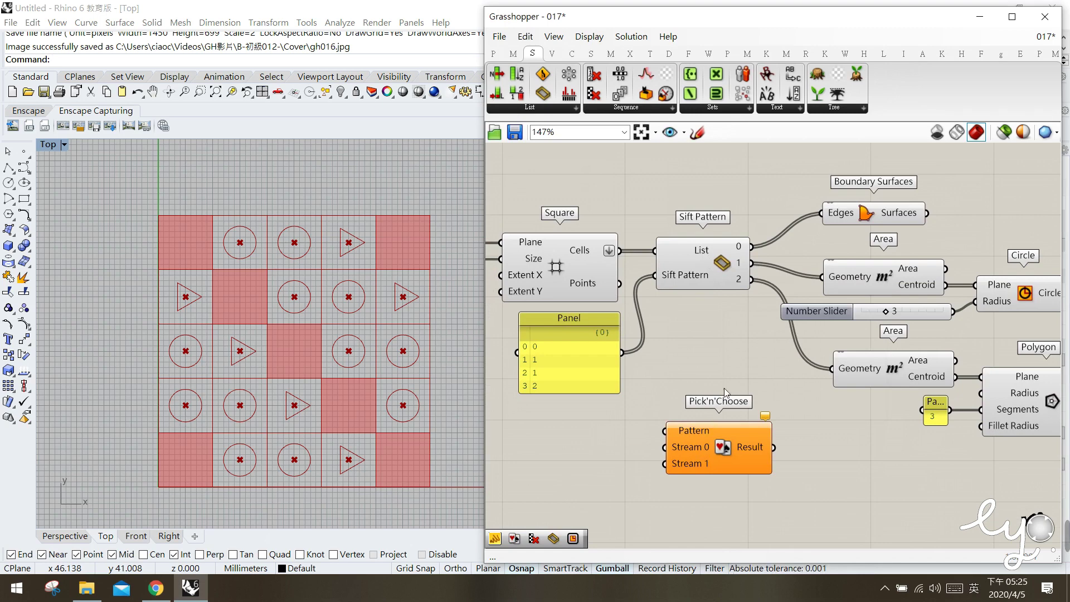
left_click_drag(716, 257, 720, 257)
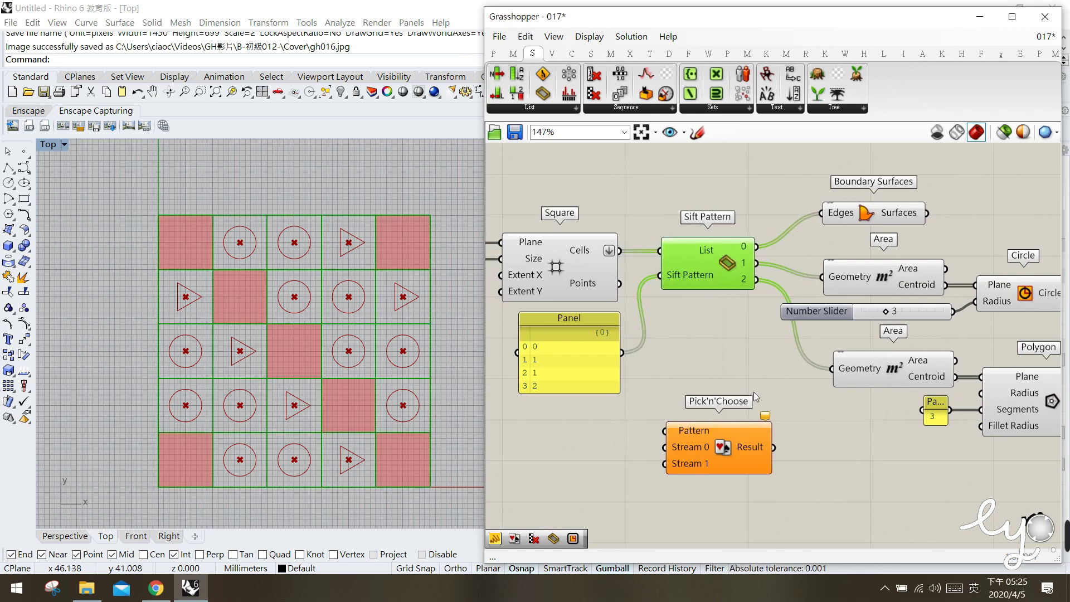
left_click_drag(760, 321, 743, 207)
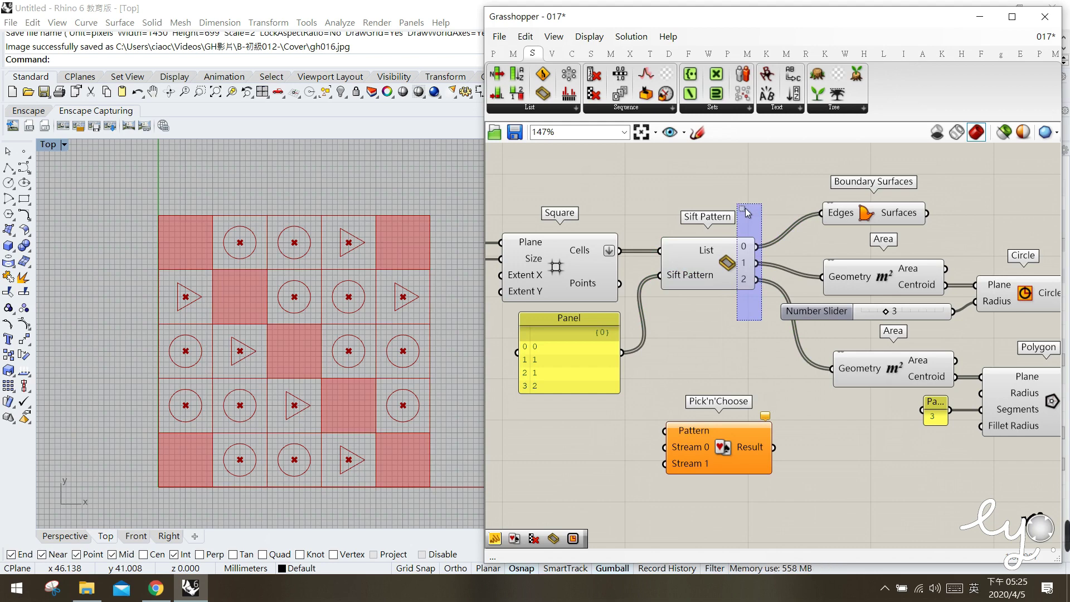
left_click_drag(746, 208, 744, 209)
left_click_drag(693, 501, 643, 426)
left_click(657, 390)
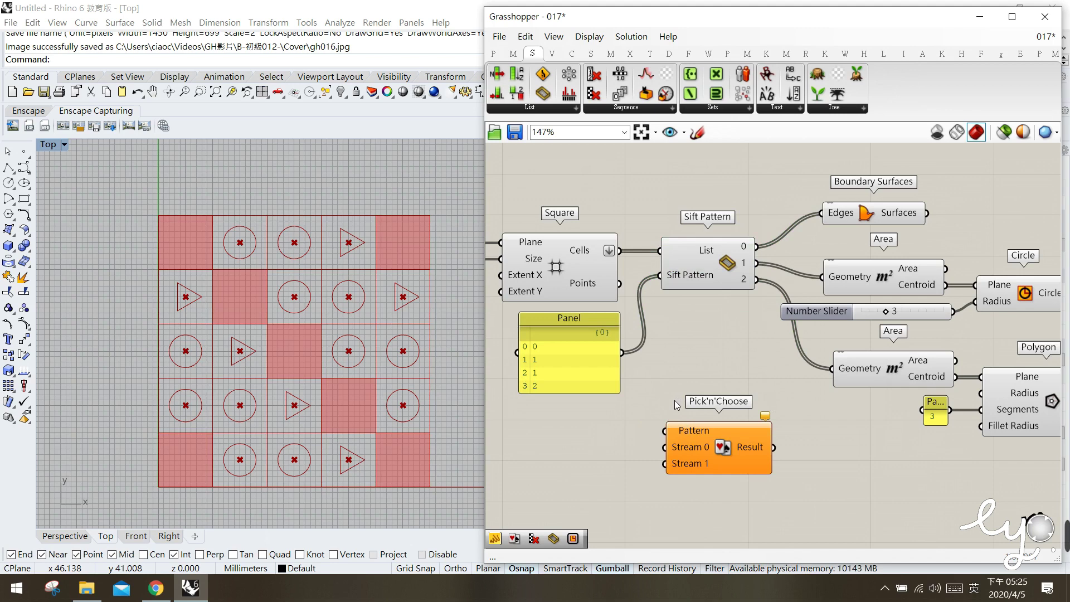
right_click_drag(683, 441, 680, 427)
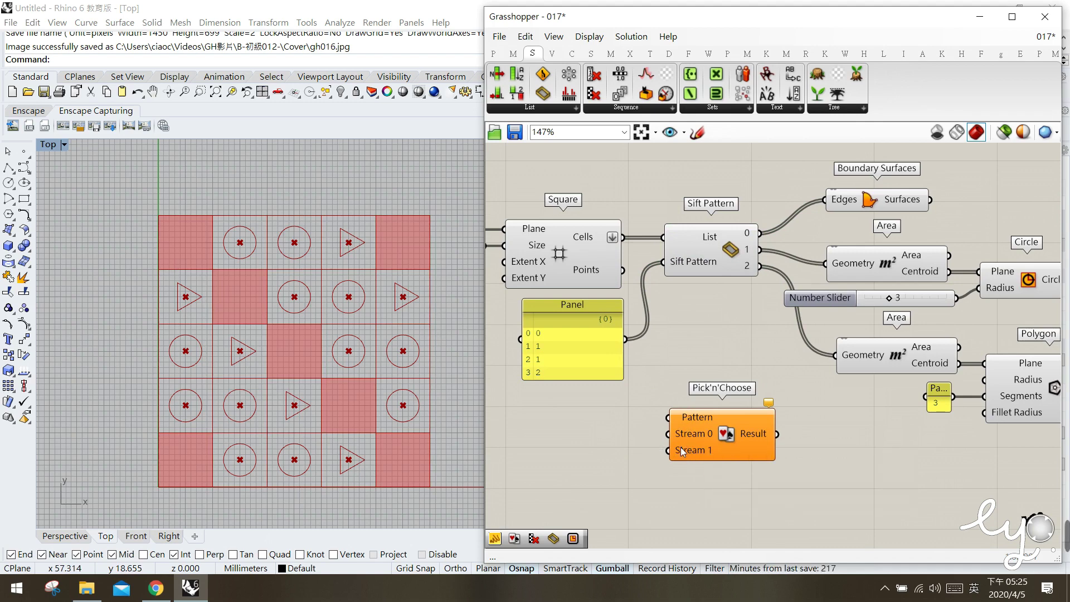
mouse_move(698, 424)
left_click(696, 132)
mouse_move(714, 439)
left_mouse_down()
mouse_move(671, 438)
mouse_move(712, 457)
mouse_move(715, 433)
mouse_move(707, 448)
mouse_move(716, 450)
left_mouse_up()
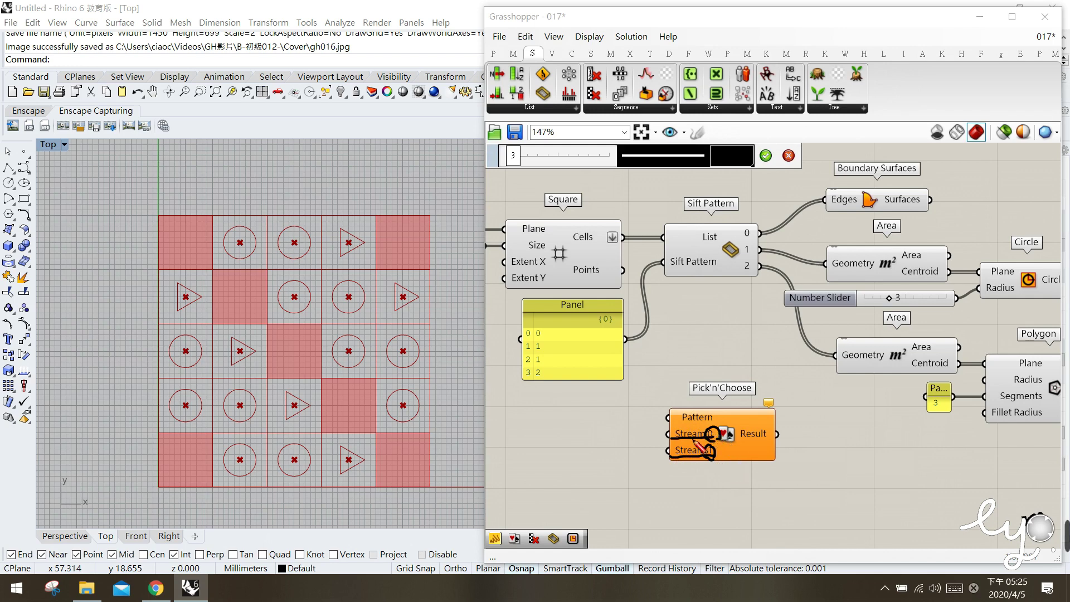
mouse_move(720, 421)
left_mouse_down()
mouse_move(736, 426)
mouse_move(733, 446)
mouse_move(747, 421)
mouse_move(752, 453)
left_mouse_up()
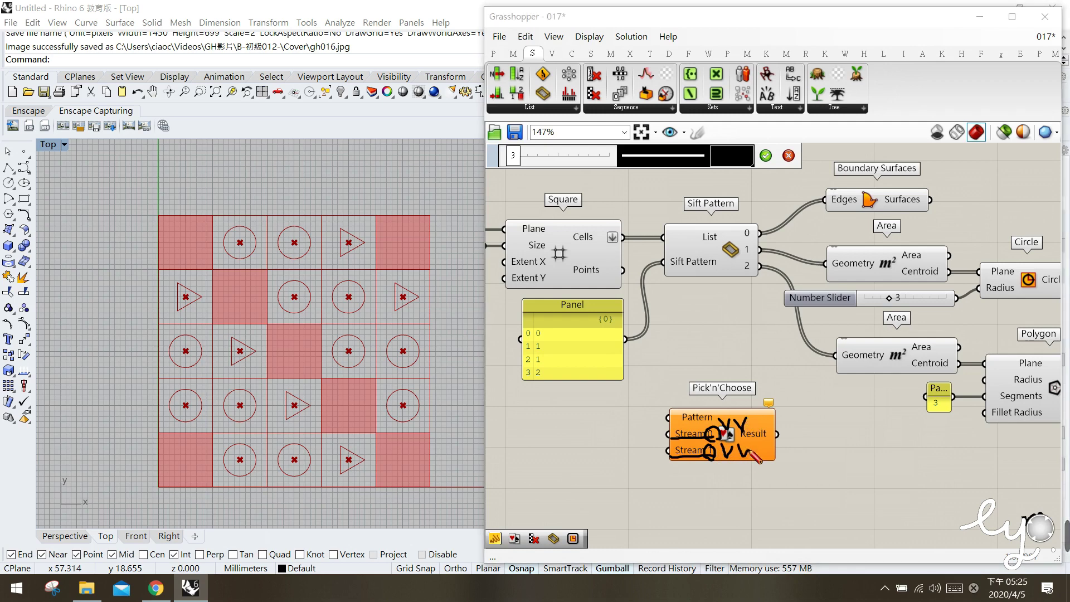
key("Escape")
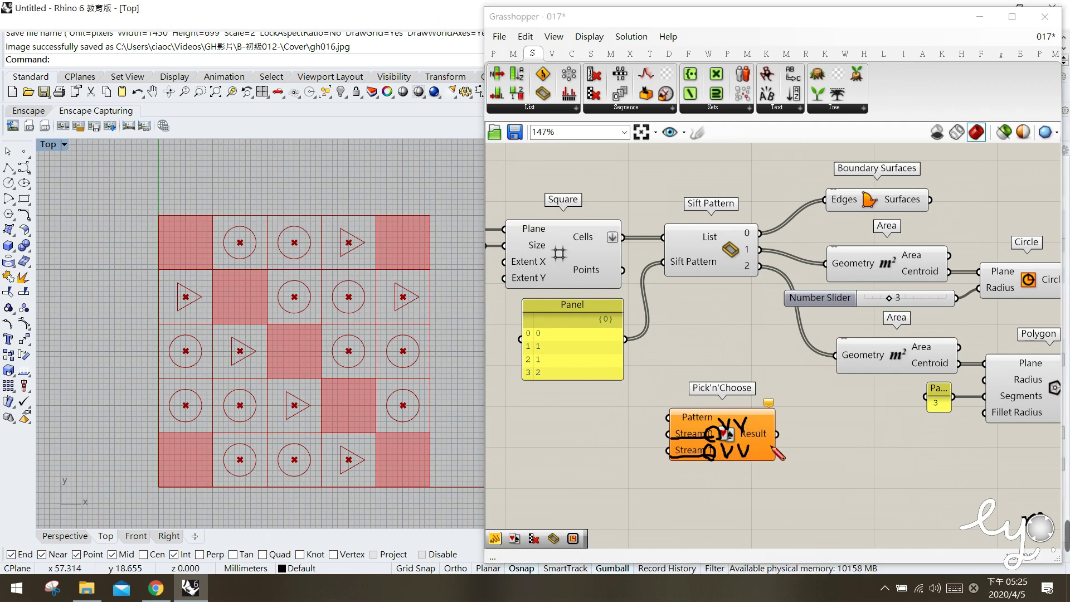
left_click_drag(796, 452, 750, 425)
left_click(788, 487)
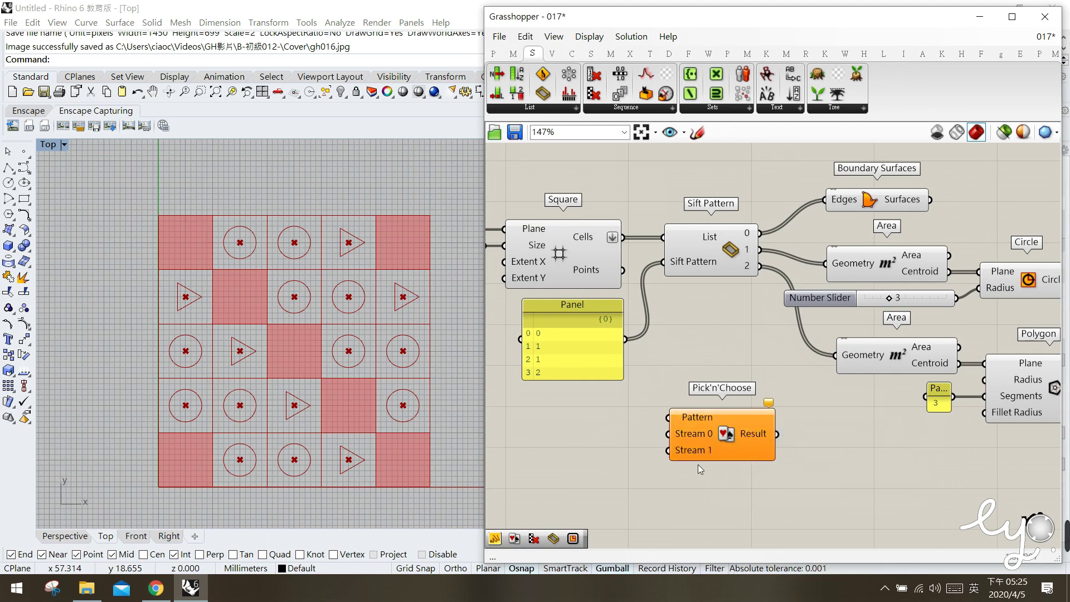
Turn off the preview of the seven components in the old branch
left_click_drag(720, 414, 720, 438)
left_click(715, 393)
right_click_drag(915, 441, 796, 437)
left_click_drag(990, 448, 732, 156)
middle_click(774, 269)
left_click(805, 243)
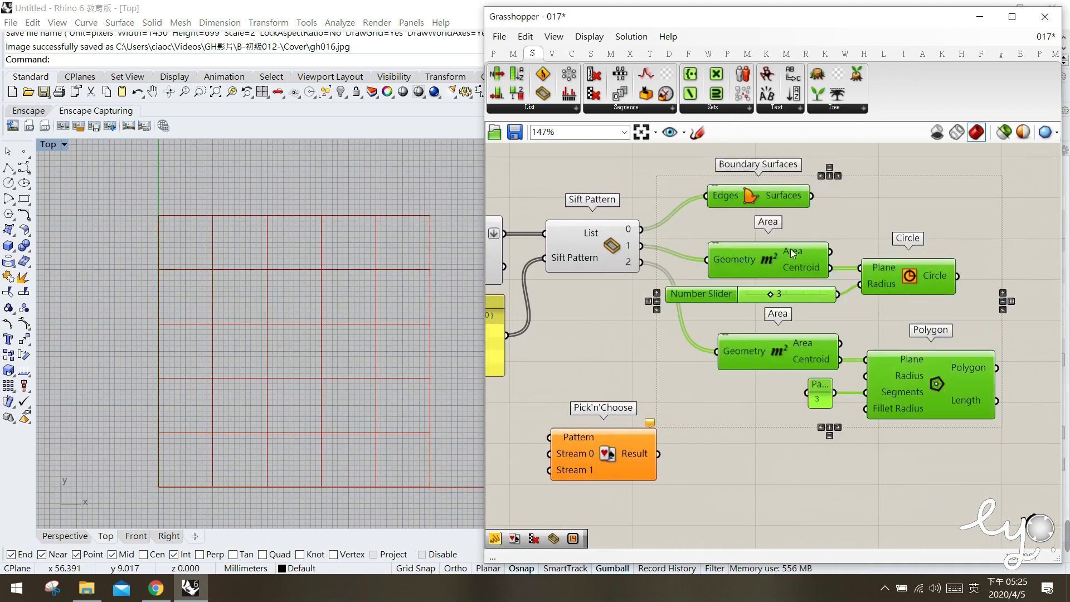
left_click(624, 375)
Reposition Pick'n'Choose and check the Square component's grid preview
right_click_drag(623, 376, 798, 349)
left_click_drag(785, 445, 807, 462)
left_click(668, 418)
left_click(605, 222)
left_click_drag(442, 493, 145, 203)
left_click(704, 470)
Add an Area component fed by the Square grid's cells
left_click(591, 54)
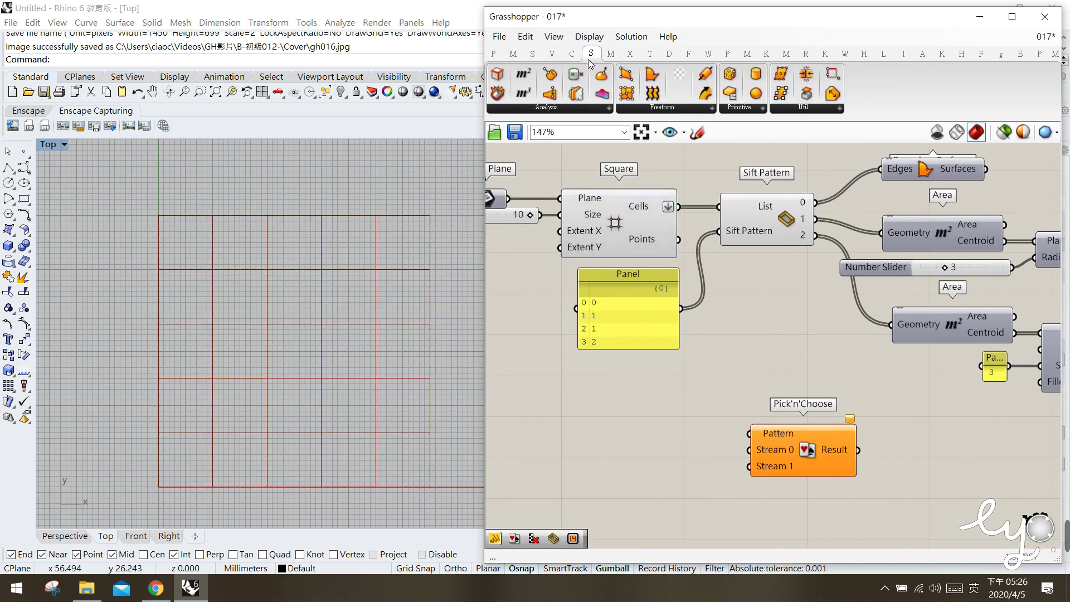
left_click_drag(522, 75, 637, 419)
left_click_drag(680, 213, 575, 419)
left_click_drag(630, 439, 614, 455)
left_click(671, 471)
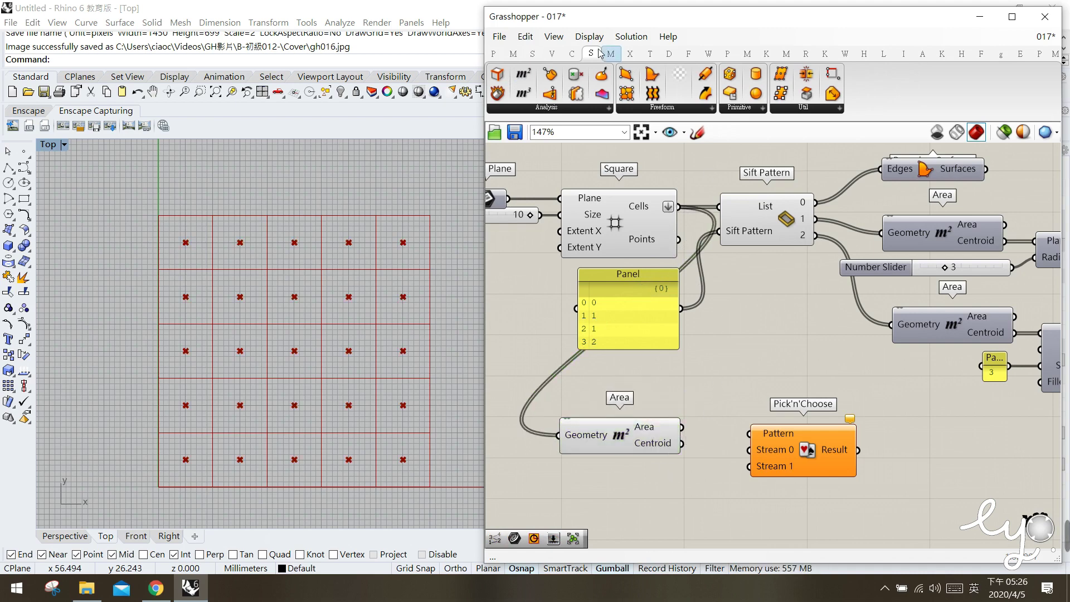
Add a Circle on the cell centroids with a radius slider set to 3
left_click(572, 54)
left_click_drag(703, 98, 790, 464)
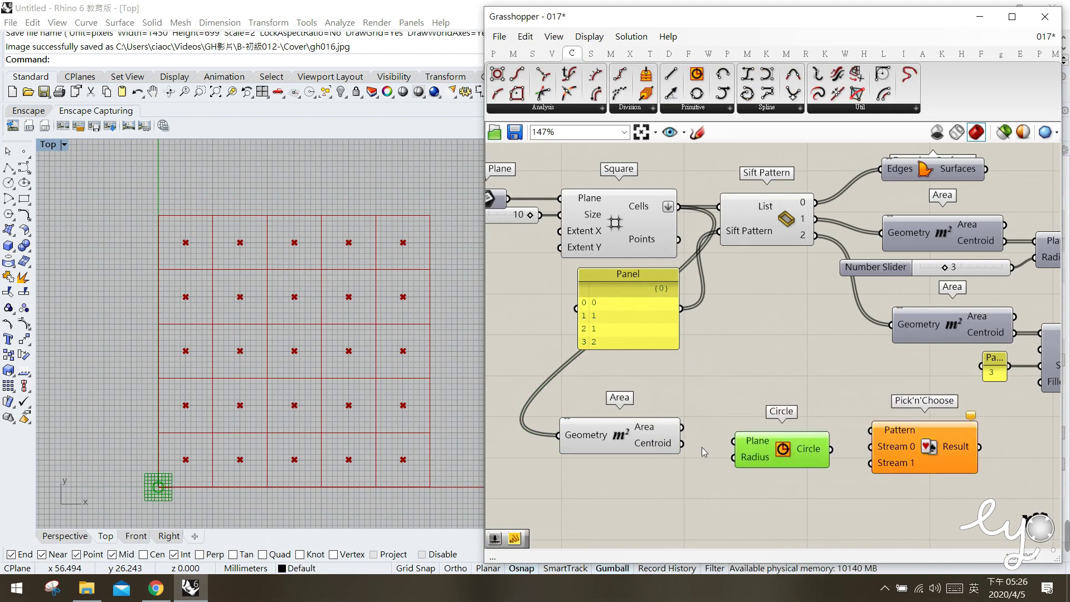
left_click_drag(686, 443, 731, 462)
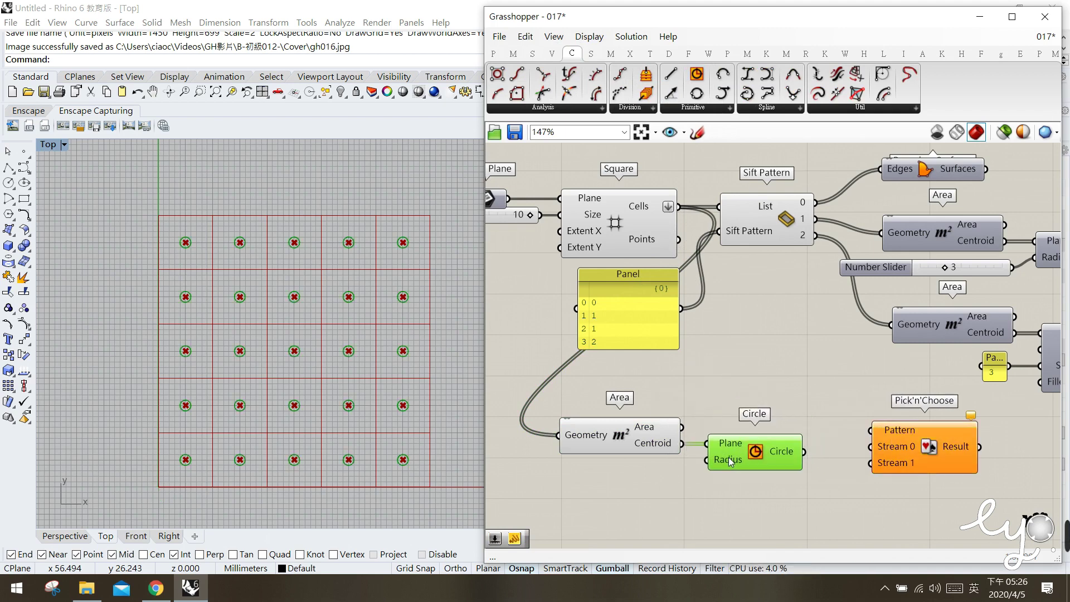
double_click(660, 490)
type("3")
key("Return")
left_click_drag(711, 463, 650, 470)
Hide the Area centroid points and check the circles against the Square grid
left_click(634, 433)
middle_click(635, 434)
left_click(679, 389)
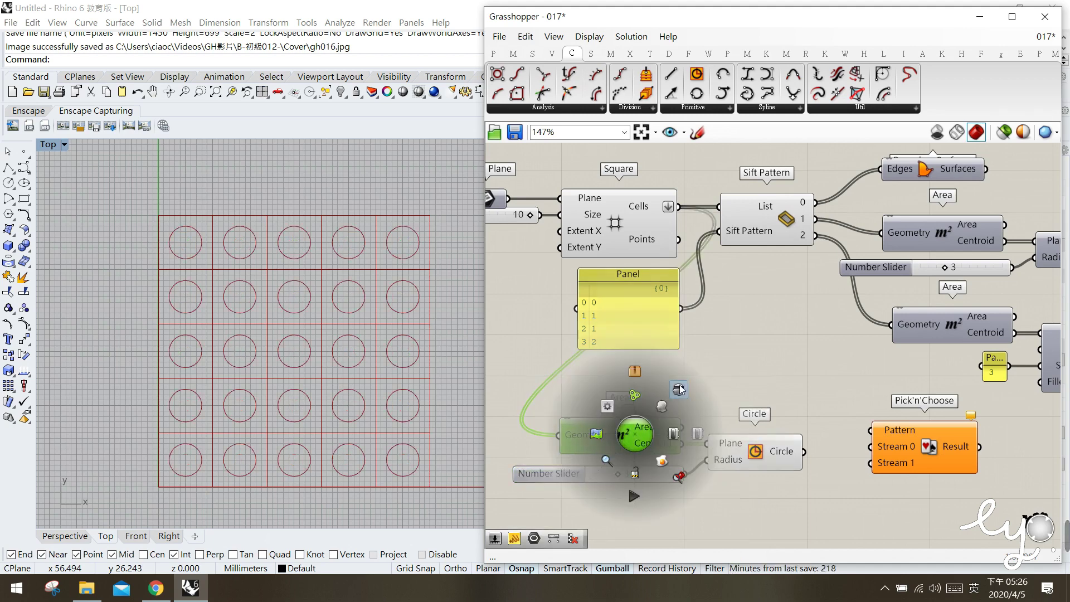
left_click(743, 503)
right_click_drag(743, 503, 760, 515)
left_click(734, 450)
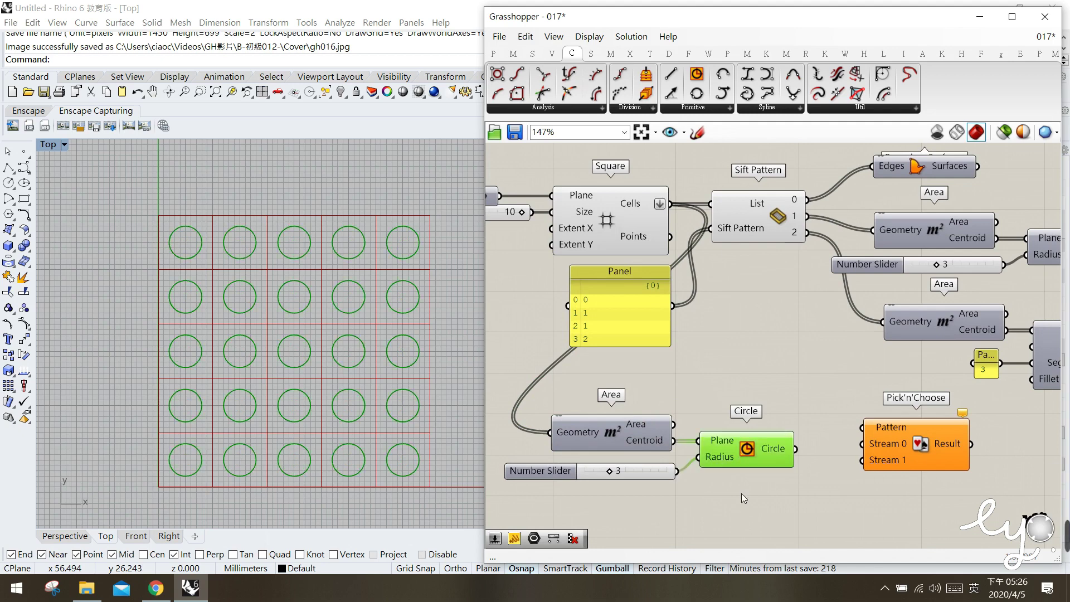
left_click(628, 242)
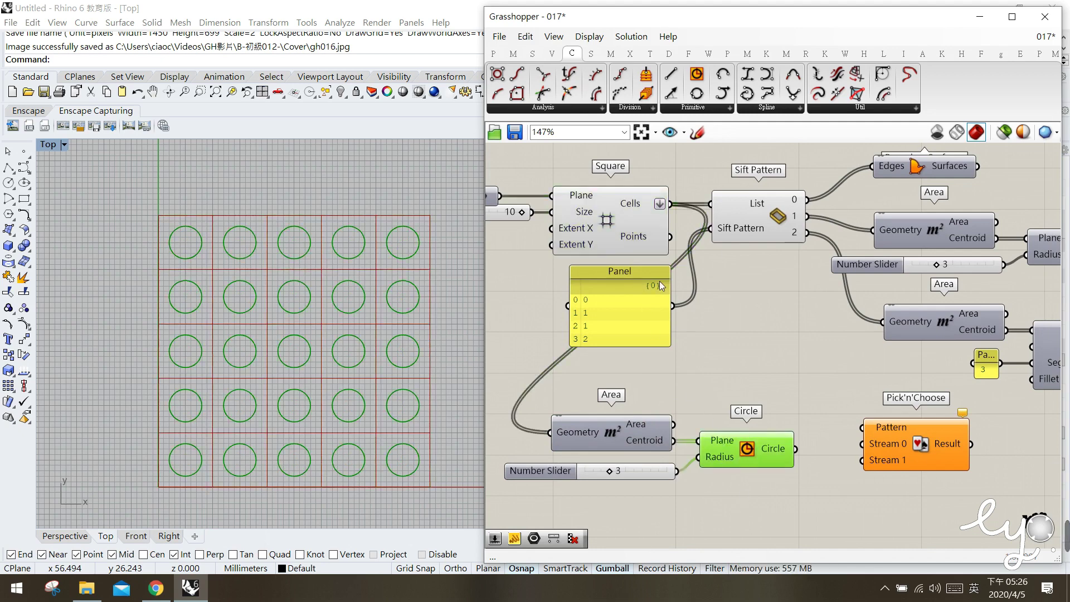
left_click(733, 444)
left_click(739, 418)
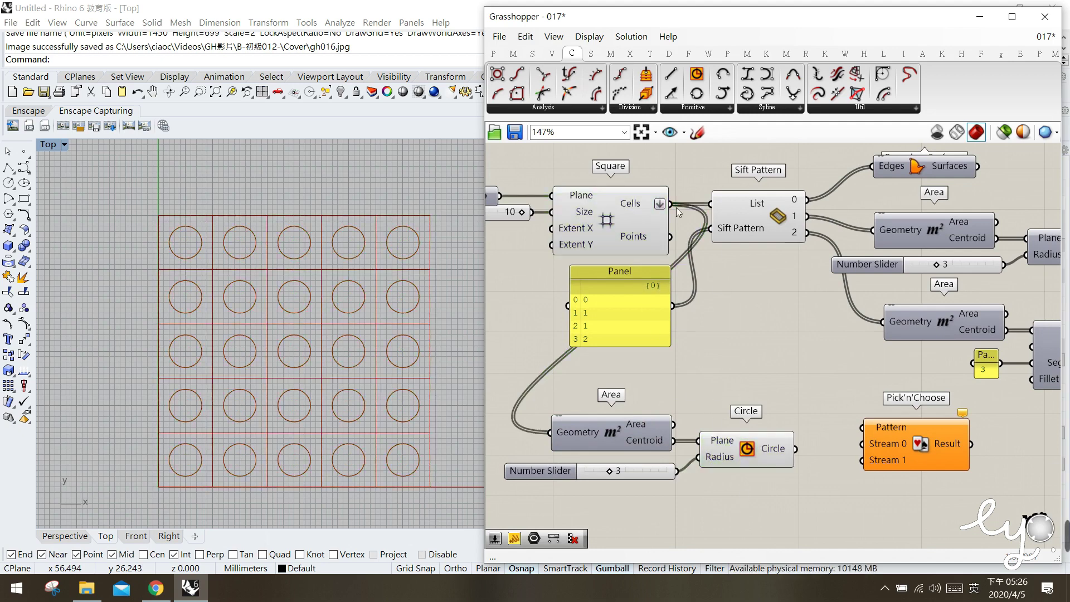
Wire the Square cells into Stream 0 and the circles into Stream 1
left_click_drag(680, 209, 863, 447)
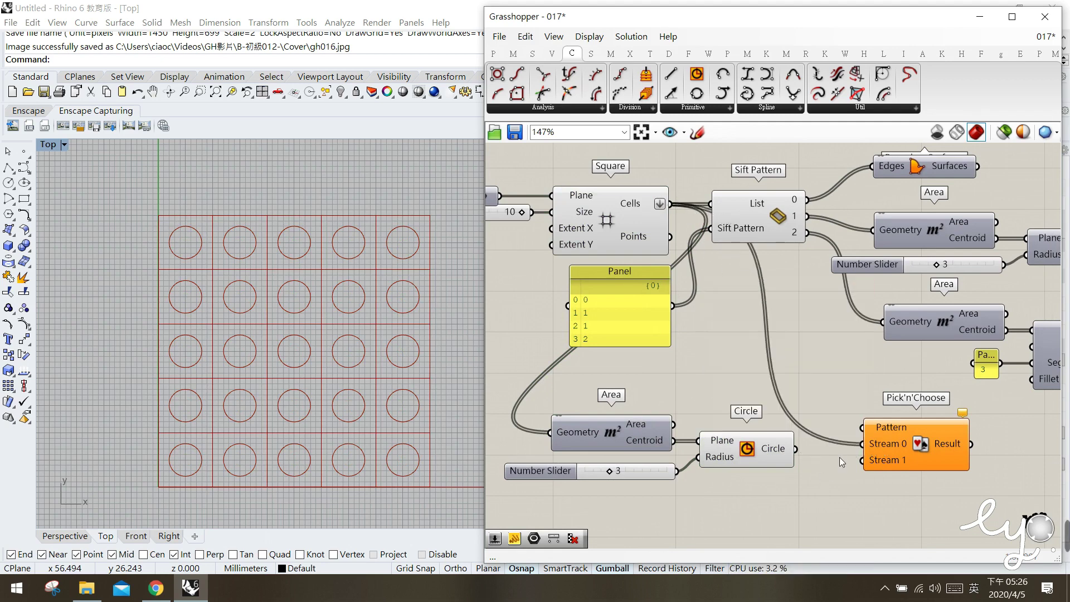
left_click_drag(869, 463, 868, 462)
right_click_drag(870, 497, 854, 486)
left_click_drag(891, 451, 886, 440)
left_click(864, 481)
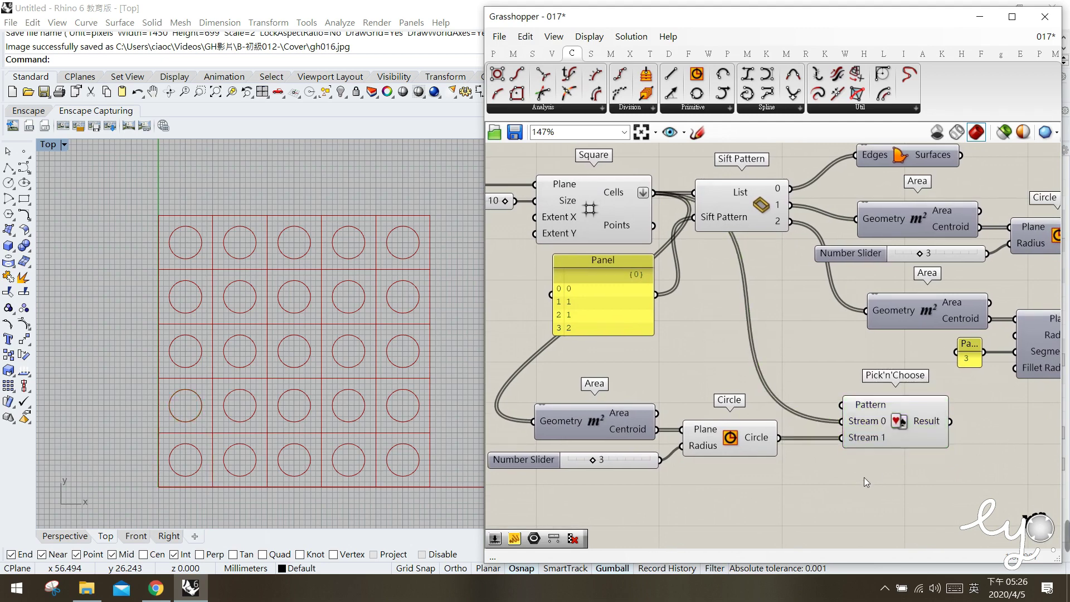
Add a panel listing the Square grid's Rectangle (w=10, h=10) cells, enlarged and repositioned
left_click(493, 53)
left_click_drag(697, 93, 774, 310)
left_click_drag(654, 193, 704, 307)
left_click_drag(832, 353, 889, 492)
left_click_drag(771, 390, 590, 296)
Add a second panel listing the Circle (R:3.00 mm) items, enlarged to show items 0–14
left_click(696, 93)
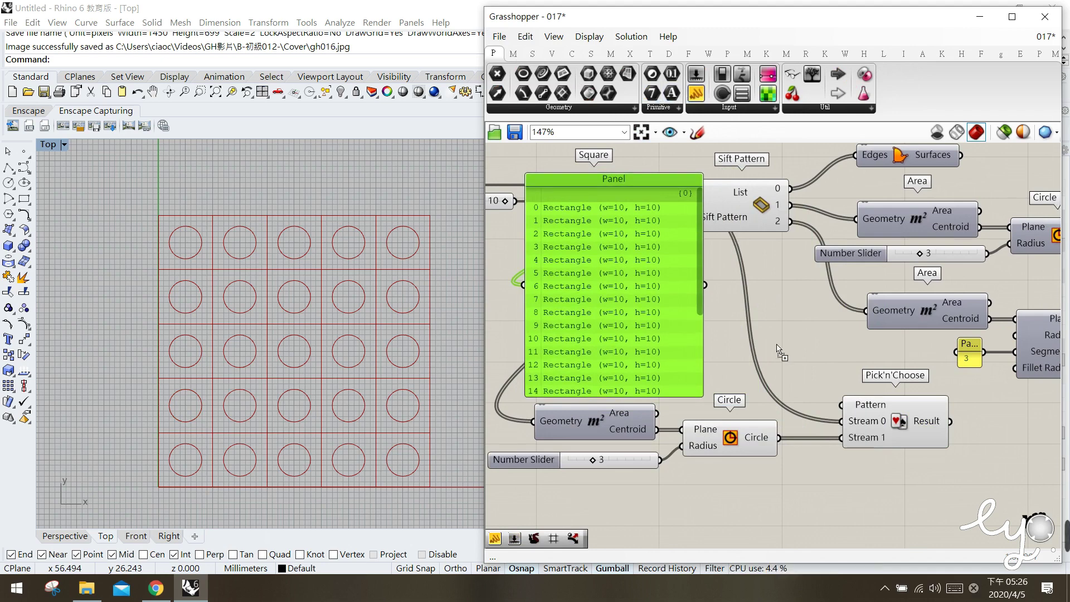
left_click(800, 365)
left_click_drag(780, 440, 759, 215)
left_click_drag(843, 260, 877, 468)
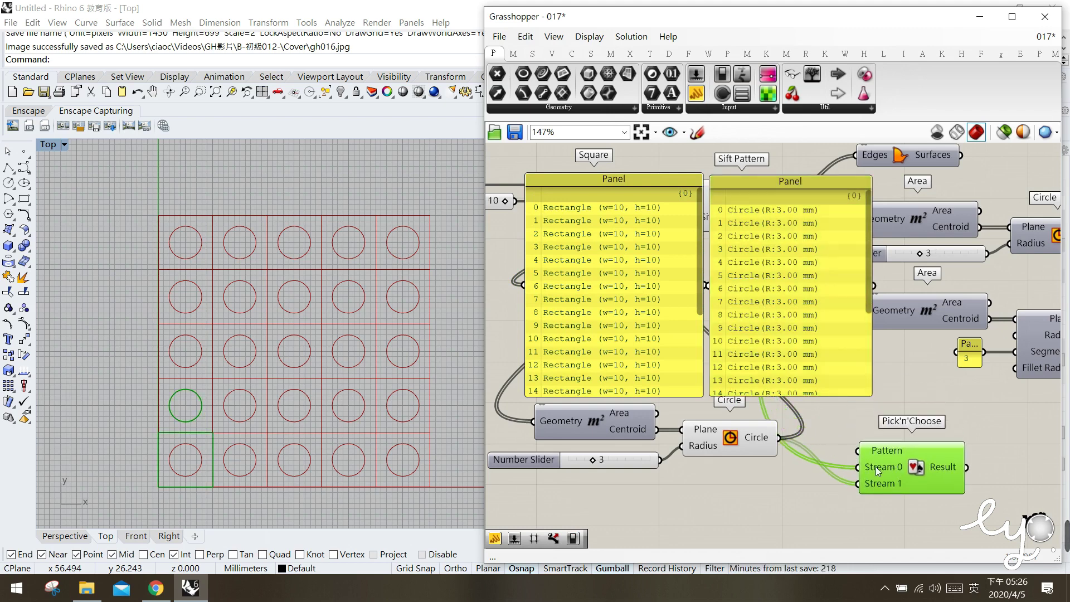
mouse_move(882, 458)
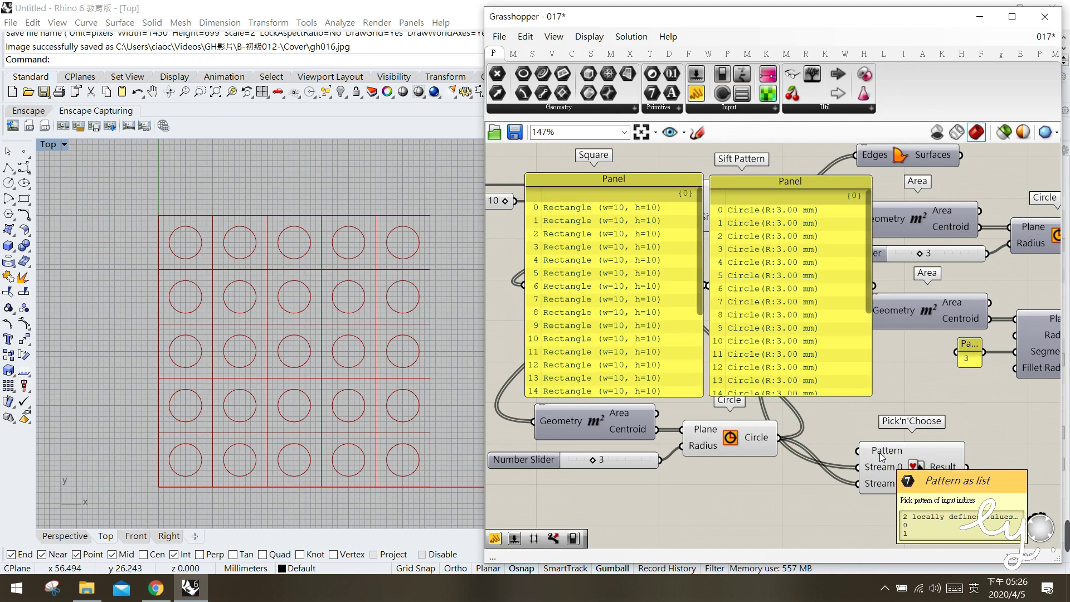
Sketch arrows and underlines marking row 0 of the Rectangle list and row 1 of the Circle list, then clear them
left_click(697, 132)
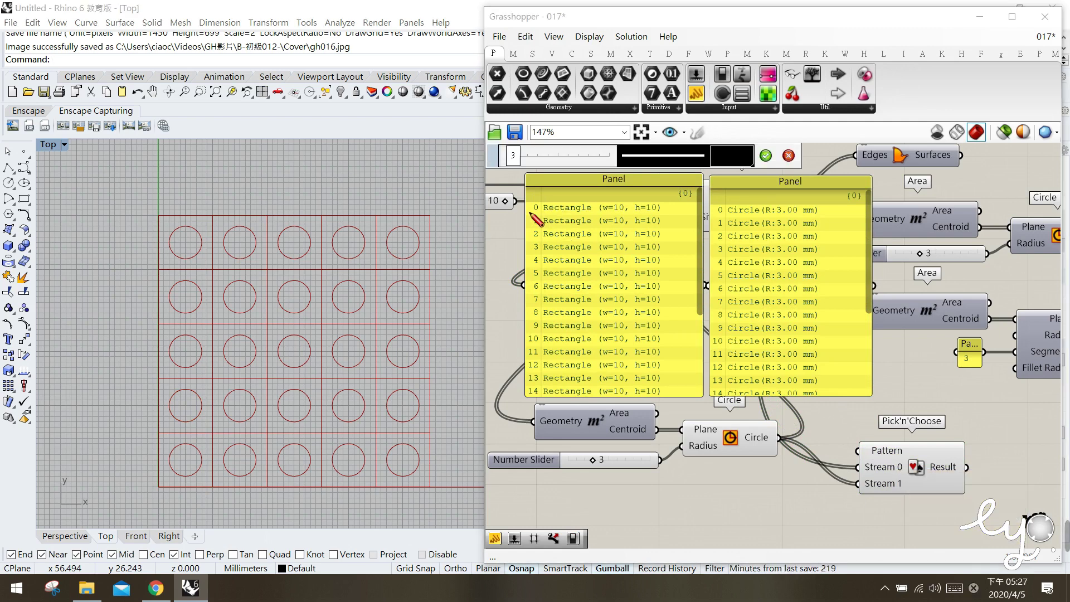
mouse_move(527, 204)
left_mouse_down()
mouse_move(518, 362)
mouse_move(502, 376)
mouse_move(526, 372)
left_mouse_up()
mouse_move(723, 208)
left_mouse_down()
mouse_move(723, 386)
mouse_move(707, 377)
left_mouse_up()
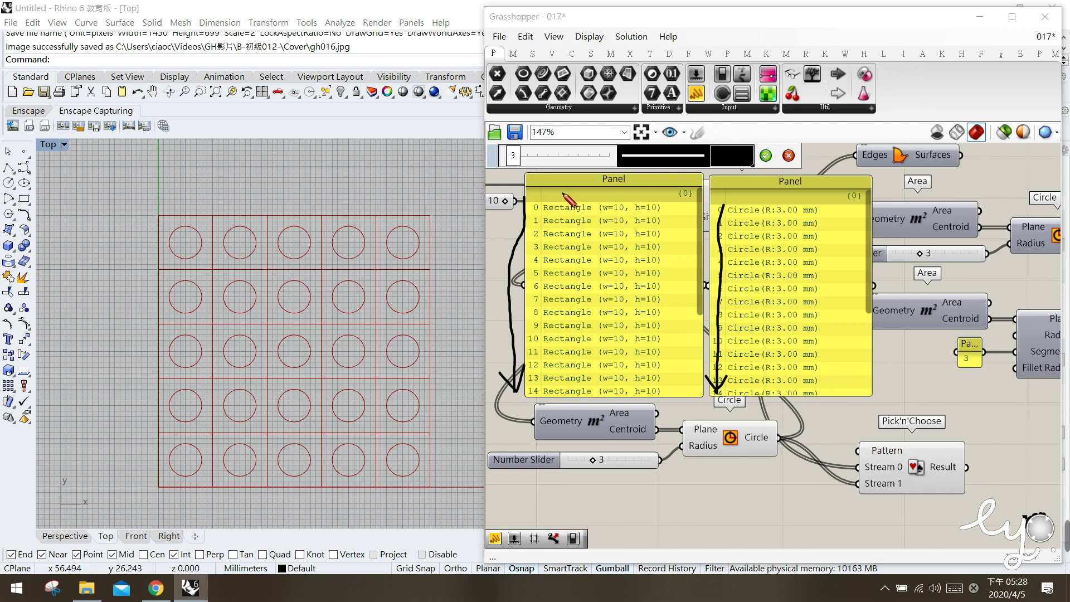
left_click_drag(531, 210, 663, 208)
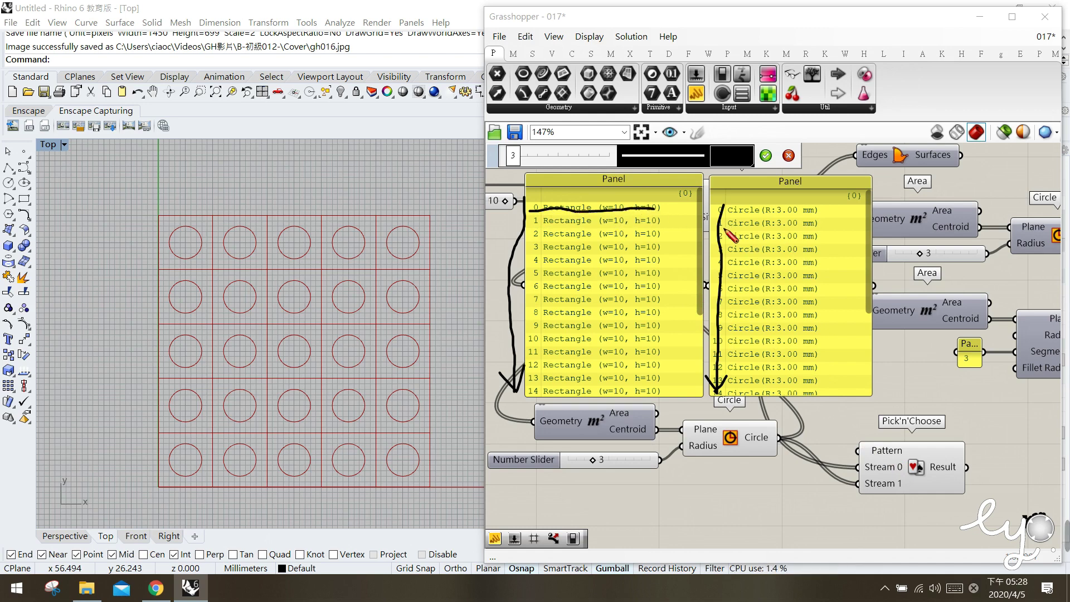
left_click_drag(725, 230, 824, 229)
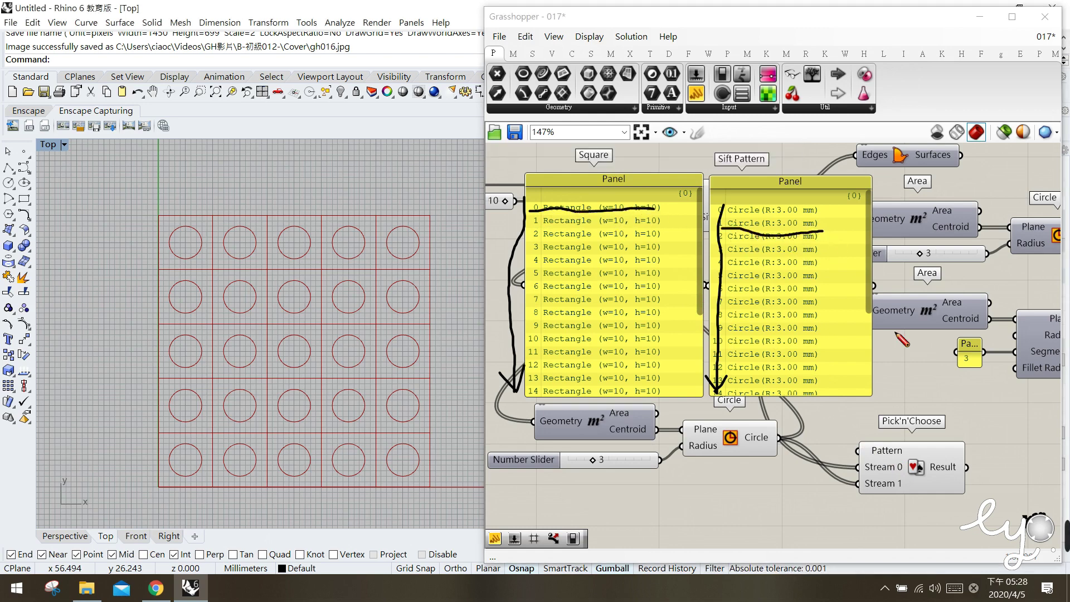
key("Escape")
Add a new panel and enter the pattern values 0, 1, 1, 0 on separate lines
double_click(731, 483)
type("panel")
key("Return")
double_click(738, 489)
type("0")
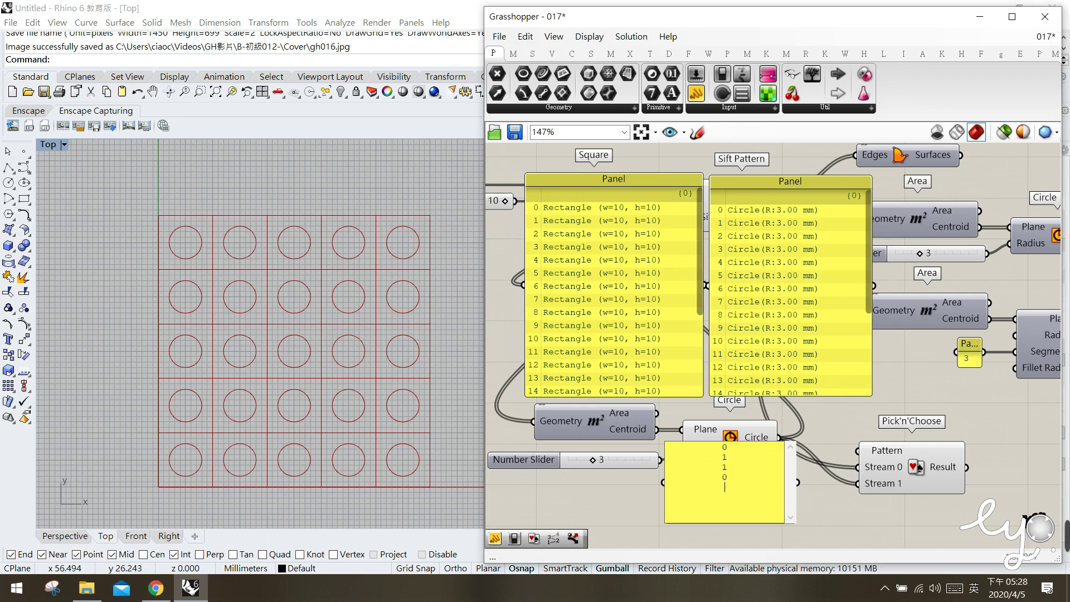
Commit the pattern panel as separate items 0, 1, 1, 0, 1, sized and placed below Circle
left_click(821, 499)
right_click(741, 497)
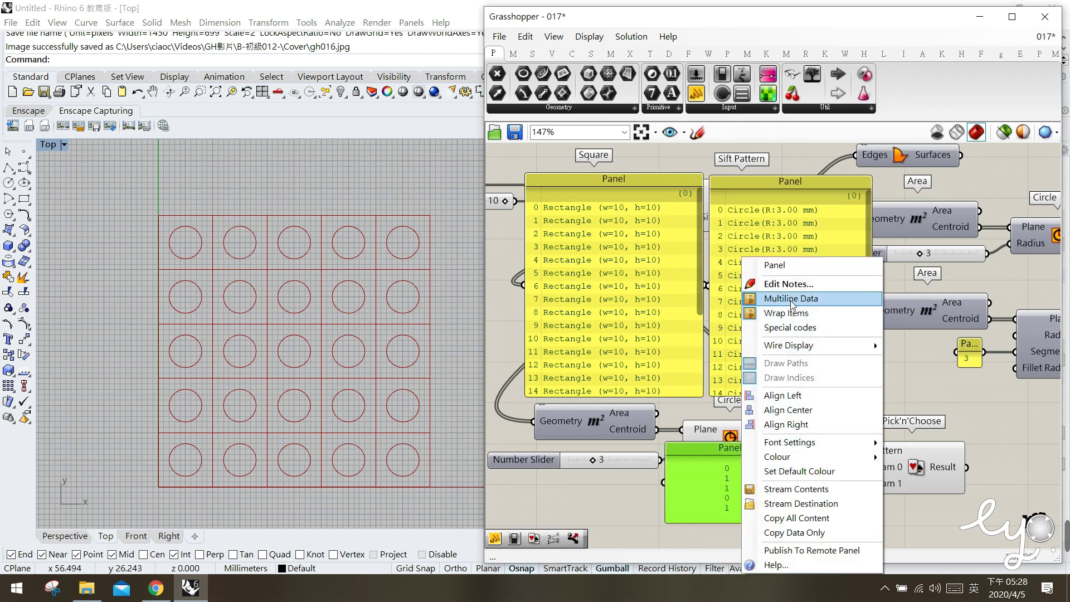
left_click(772, 301)
left_click_drag(799, 527, 751, 534)
left_click_drag(731, 482, 759, 498)
right_click_drag(817, 510, 816, 494)
left_click_drag(759, 533, 760, 543)
Bring the Rectangle and Circle list panels into view and switch on the sketch pen
left_click(790, 501)
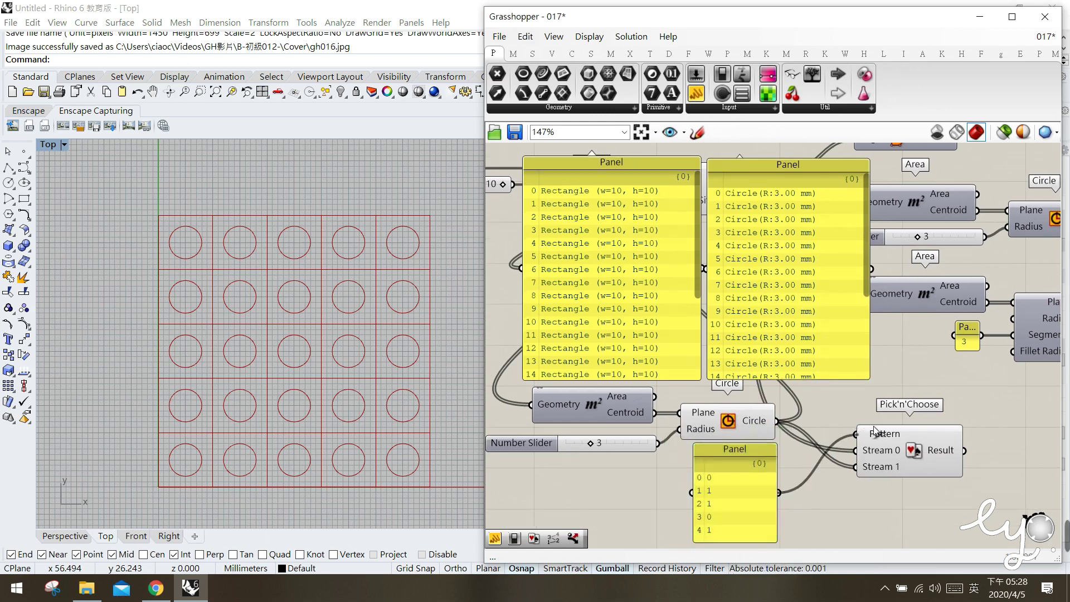
right_click_drag(816, 400, 797, 410)
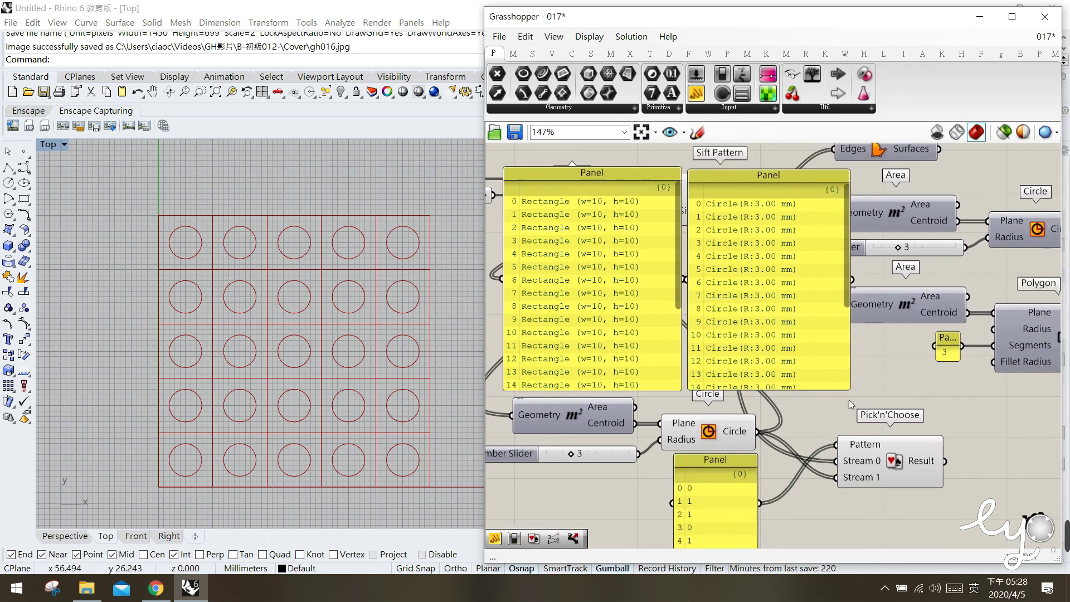
left_click(697, 132)
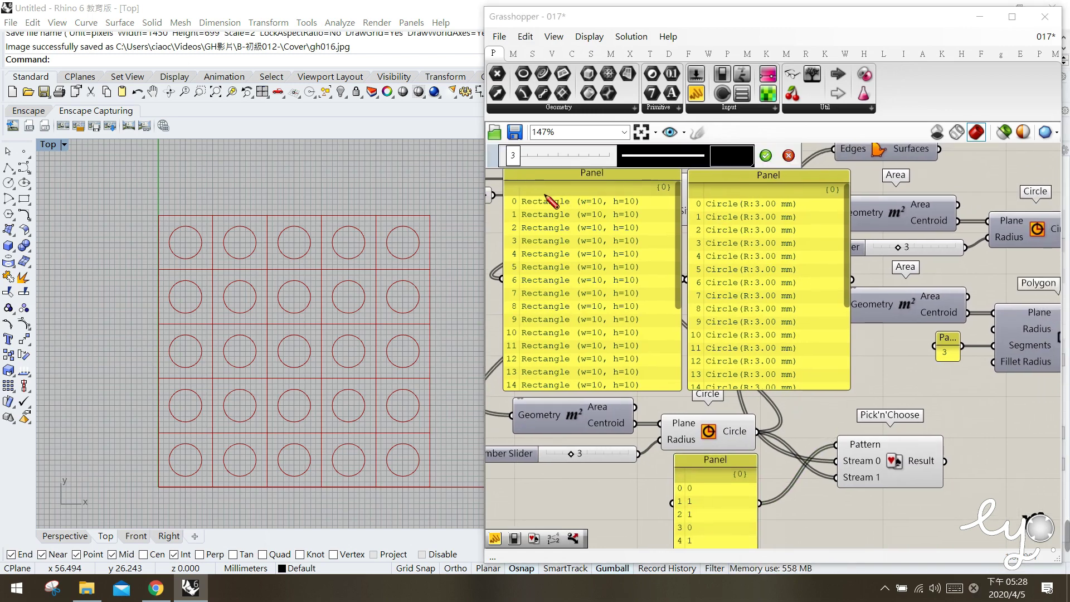
Sketch notes mapping 0 to Rectangle cells and 1 to circles, ticking picked items and Streams, then clear them
mouse_move(508, 204)
left_mouse_down()
mouse_move(500, 304)
mouse_move(505, 281)
left_mouse_up()
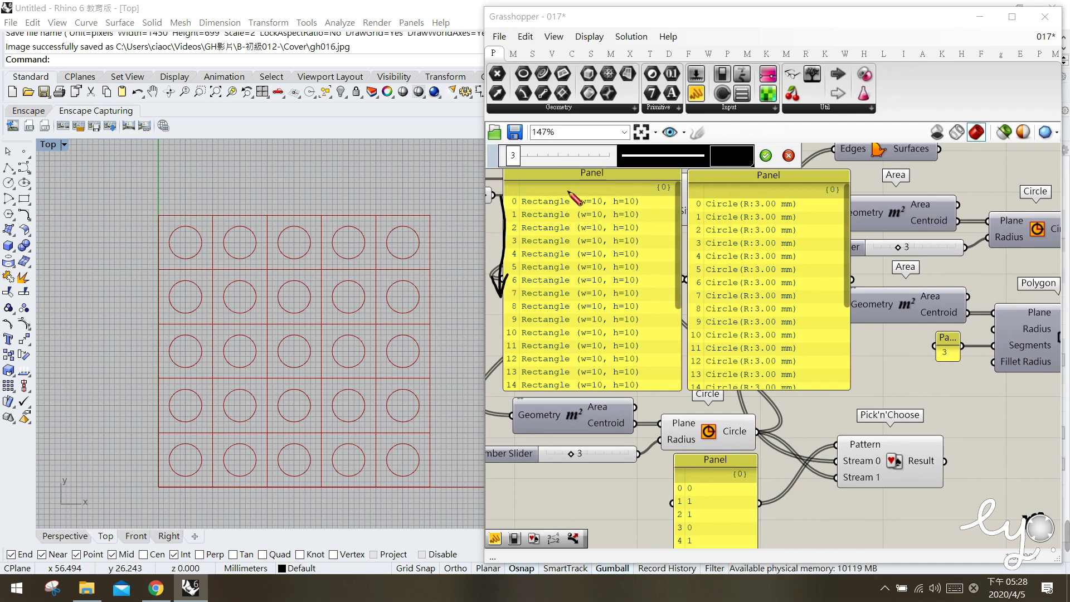
mouse_move(521, 170)
left_mouse_down()
mouse_move(513, 179)
mouse_move(522, 171)
left_mouse_up()
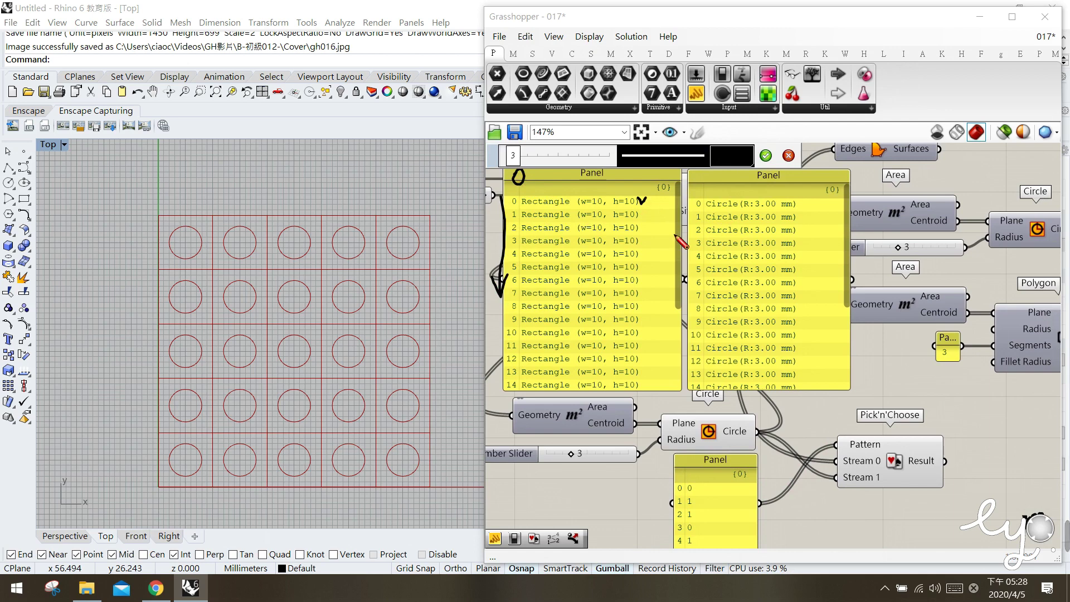
left_click_drag(707, 190, 706, 175)
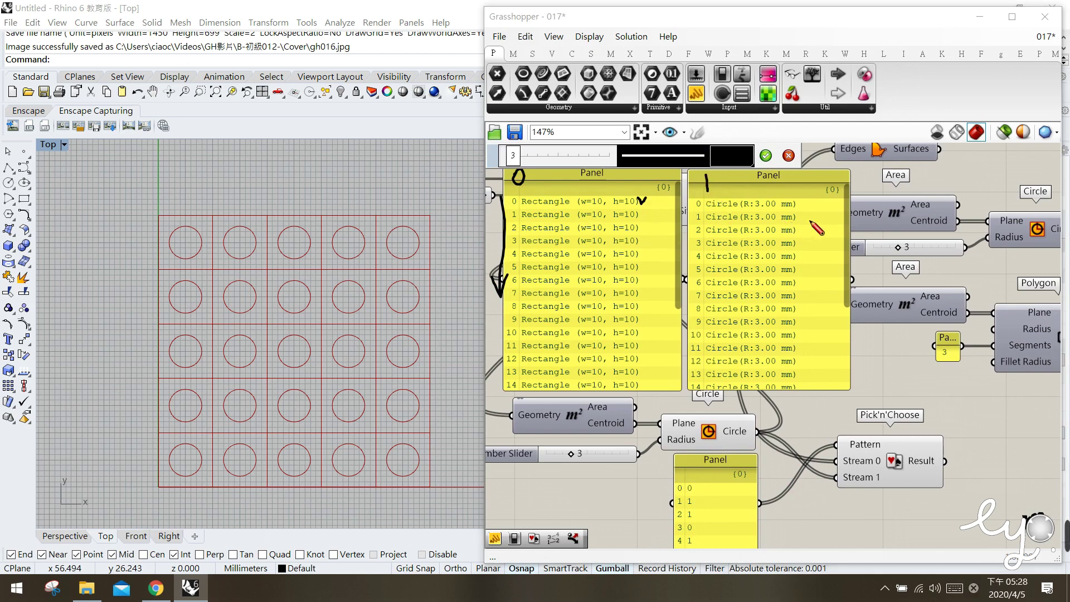
left_click_drag(798, 214, 806, 214)
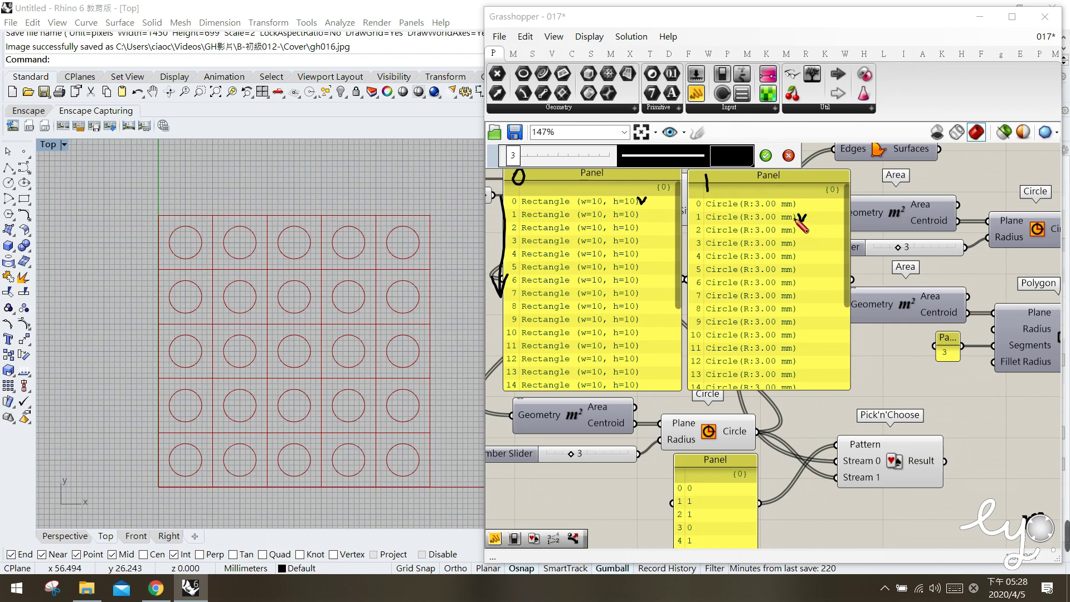
mouse_move(800, 226)
left_mouse_down()
mouse_move(803, 236)
mouse_move(809, 223)
left_mouse_up()
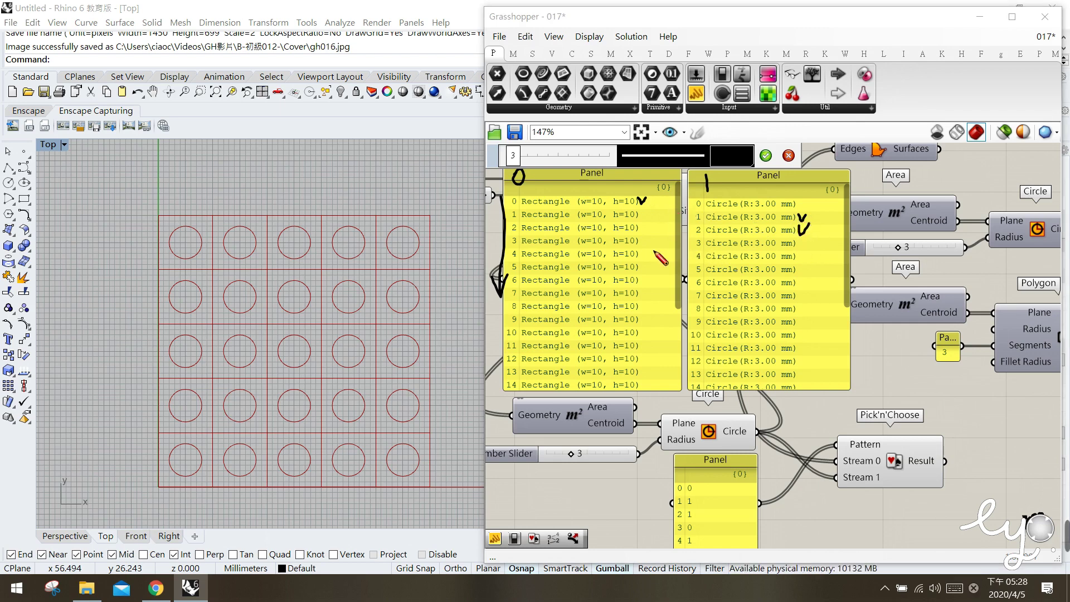
left_click_drag(646, 249, 653, 242)
left_click_drag(806, 260, 814, 259)
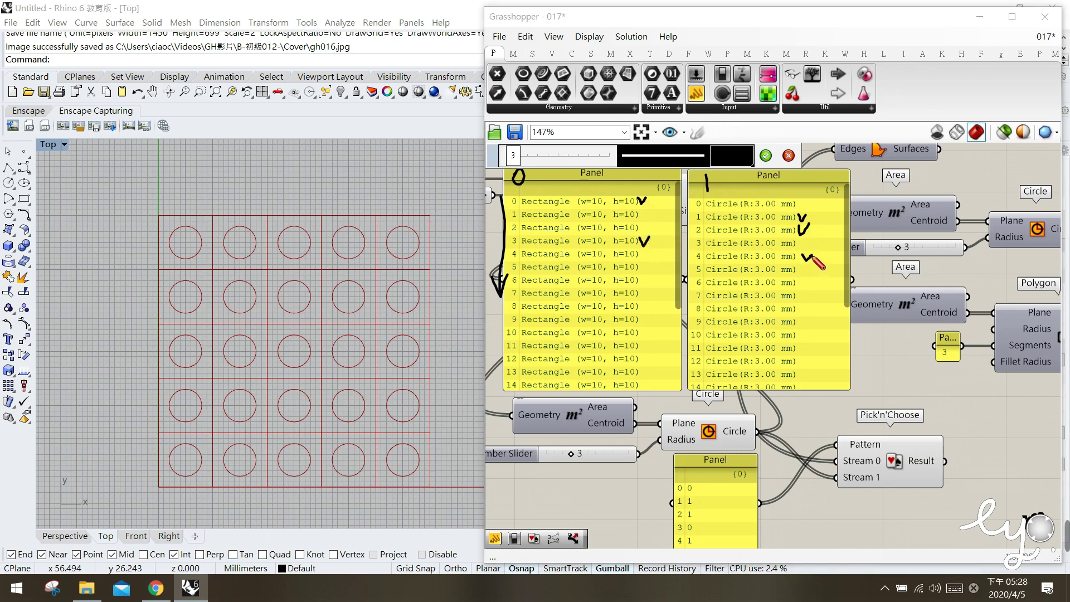
left_click_drag(693, 203, 697, 279)
mouse_move(694, 302)
left_mouse_down()
mouse_move(705, 196)
mouse_move(692, 215)
mouse_move(701, 299)
left_mouse_up()
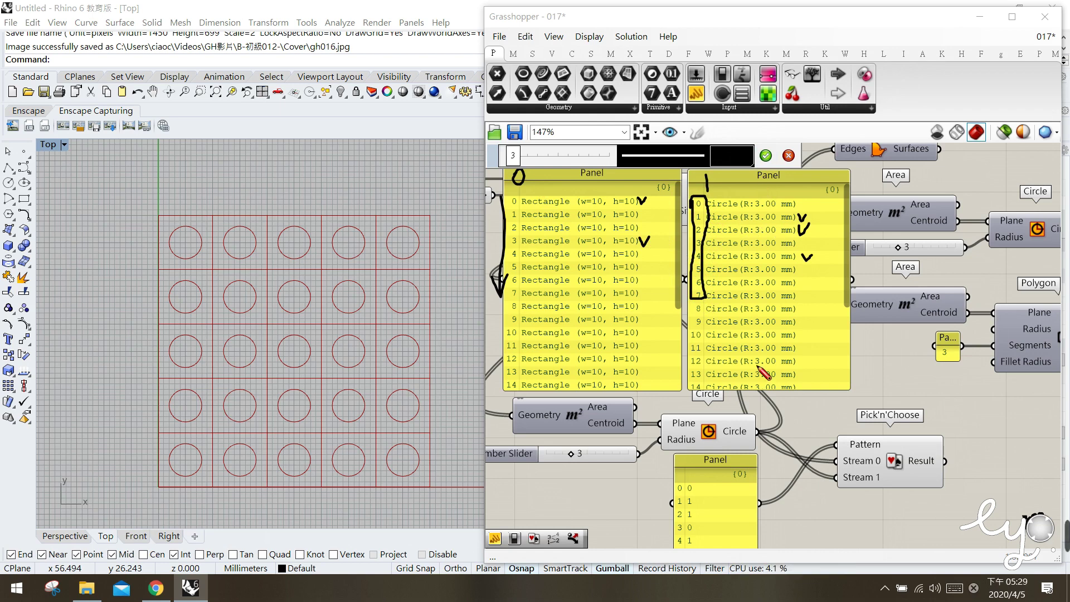
mouse_move(843, 467)
left_mouse_down()
mouse_move(882, 467)
mouse_move(865, 483)
mouse_move(884, 483)
left_mouse_up()
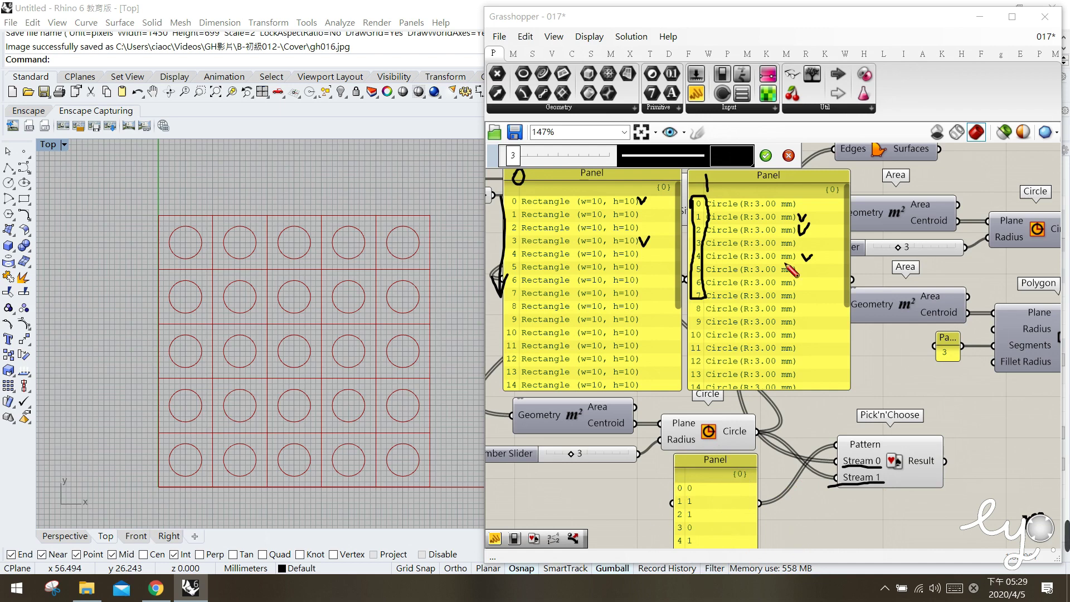
key("Escape")
left_click(810, 481)
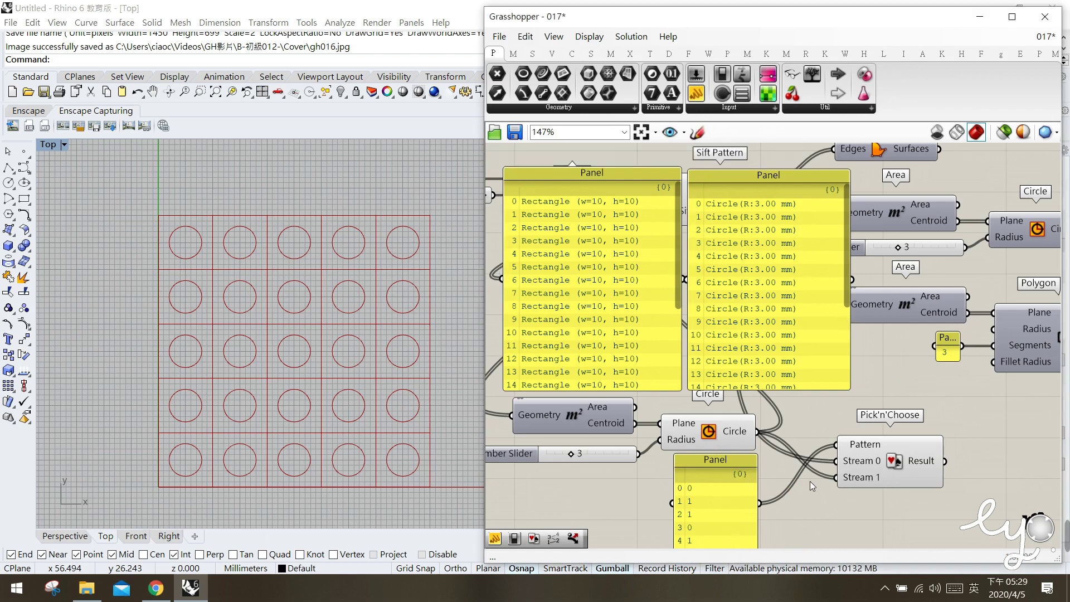
Delete the Circle and Rectangle list panels
left_click(694, 469)
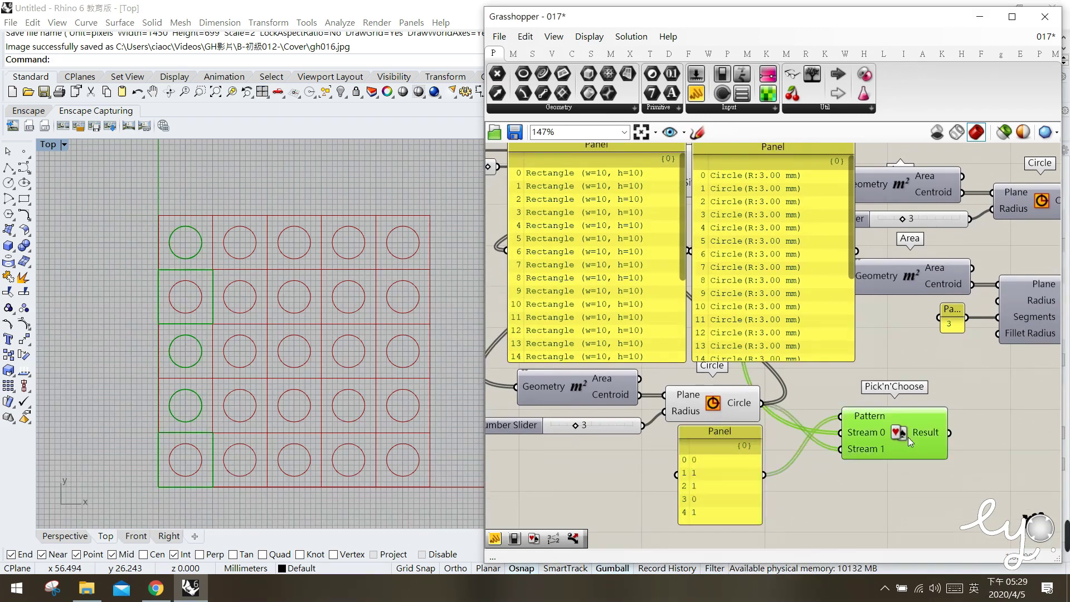
left_click(824, 275)
key("Delete")
left_click(611, 268)
key("Delete")
right_click_drag(711, 283, 723, 307)
Turn off the preview of the Circle and Grid components
left_click(726, 415)
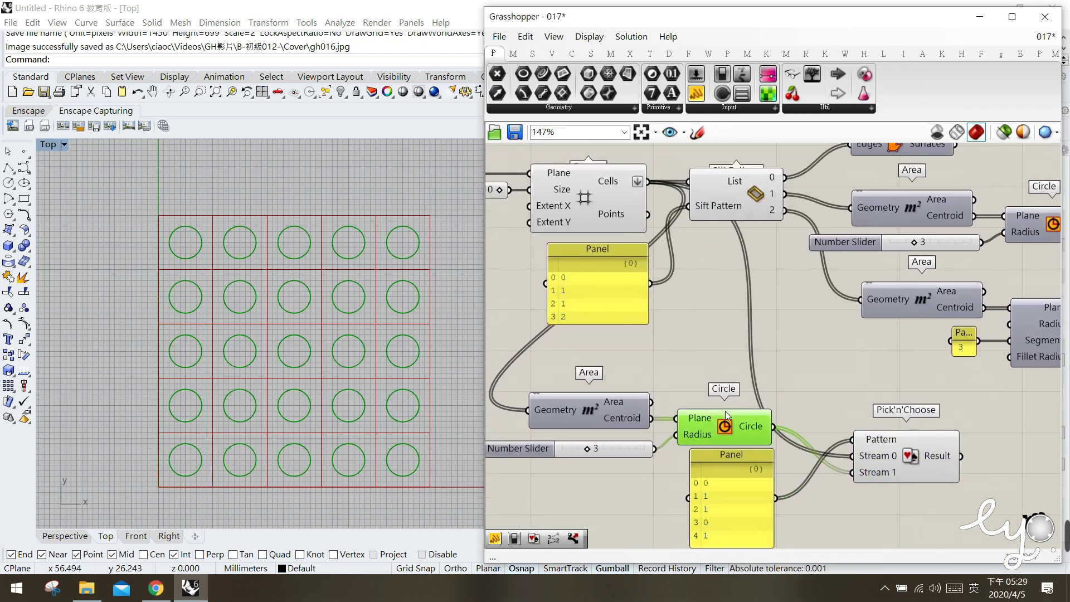
left_click(605, 184, "shift")
middle_click(603, 197)
left_click(629, 168)
left_click(775, 302)
right_click_drag(860, 391, 819, 364)
right_click_drag(775, 276, 742, 277)
Turn off the Sift Pattern preview so only Pick'n'Choose's result shows
left_click(814, 233)
middle_click(814, 233)
left_click(843, 204)
left_click(887, 335)
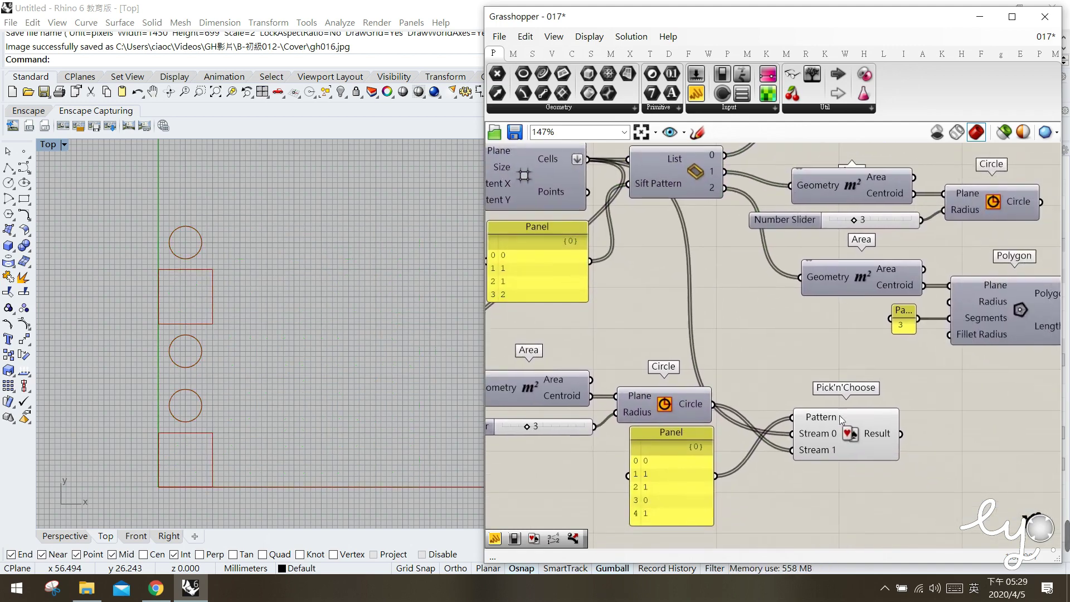
left_click(842, 419)
left_click(741, 367)
In Rhino, point out the resulting column's alternating squares and circles, then return to Grasshopper
left_click(248, 512)
left_click_drag(136, 430, 133, 429)
left_click_drag(237, 510, 143, 427)
left_click_drag(222, 425, 131, 327)
left_click_drag(235, 336, 172, 305)
left_click_drag(129, 271, 125, 257)
left_click_drag(234, 269, 144, 202)
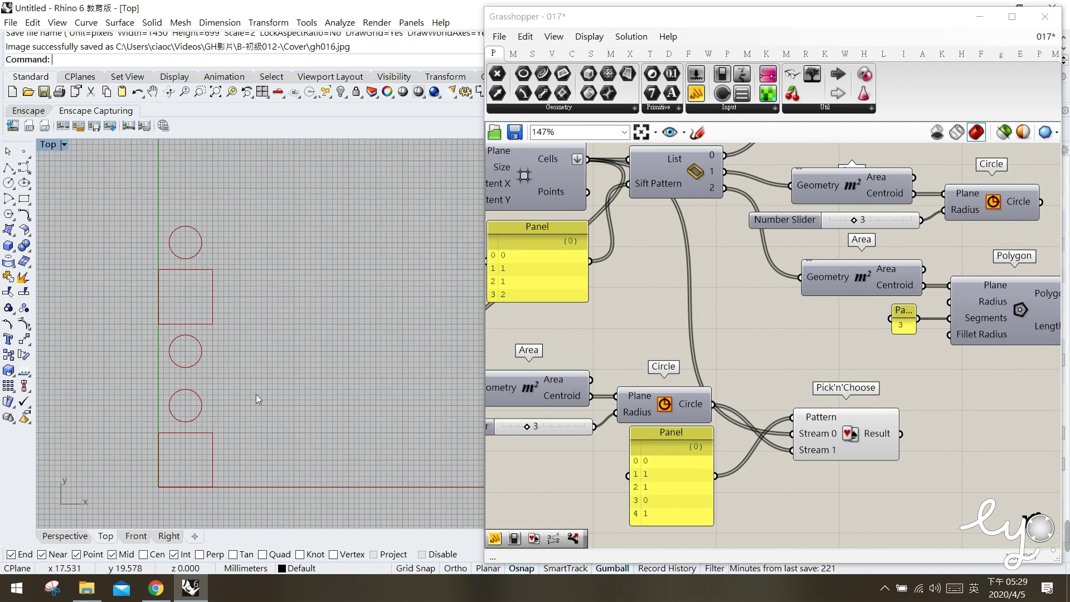
left_click_drag(234, 512, 95, 180)
left_click(782, 491)
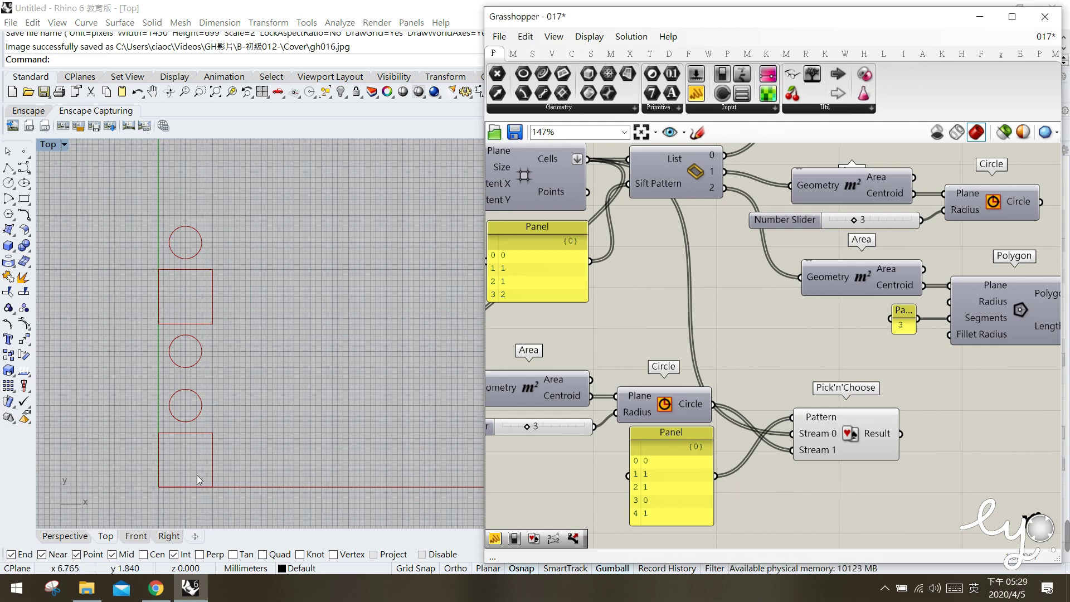
left_click_drag(835, 438, 835, 434)
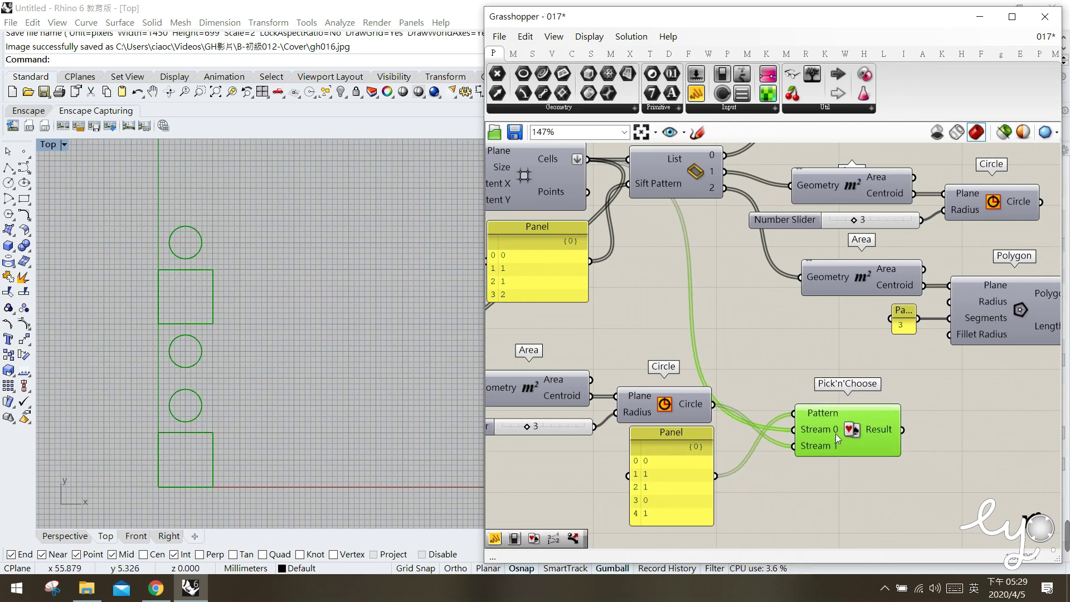
Check the Pattern input and Cells output details, then open the 0 1 1 0 1 panel for editing
left_click_drag(683, 465, 678, 476)
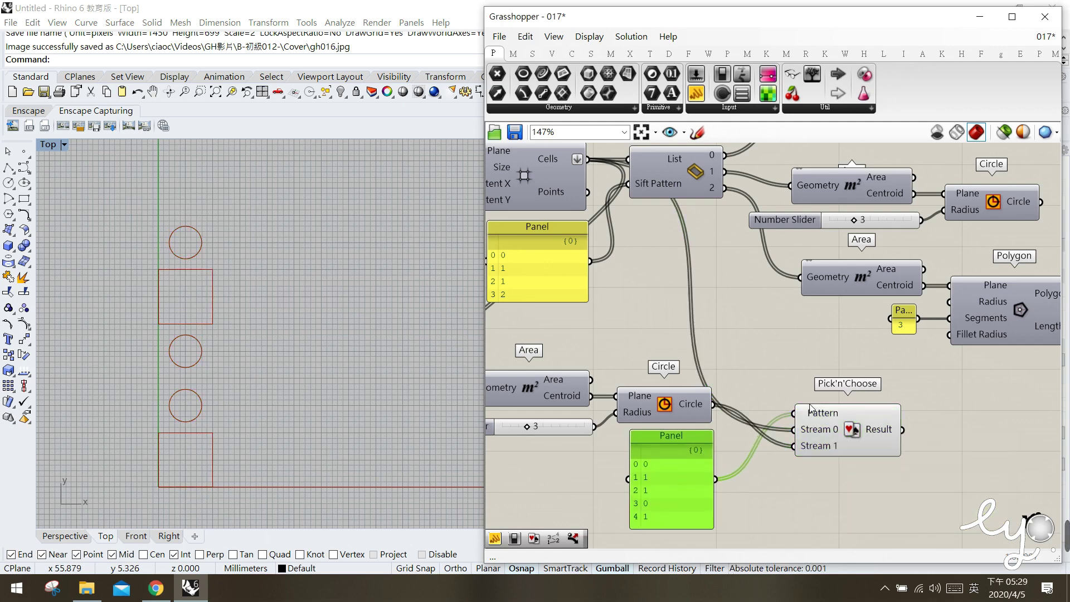
mouse_move(818, 418)
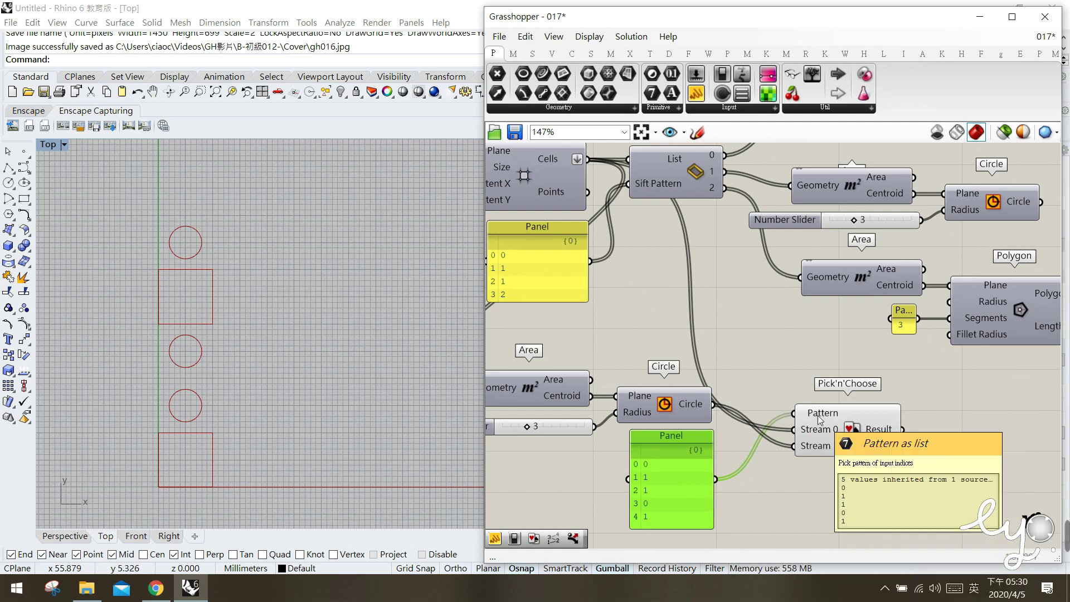
mouse_move(880, 431)
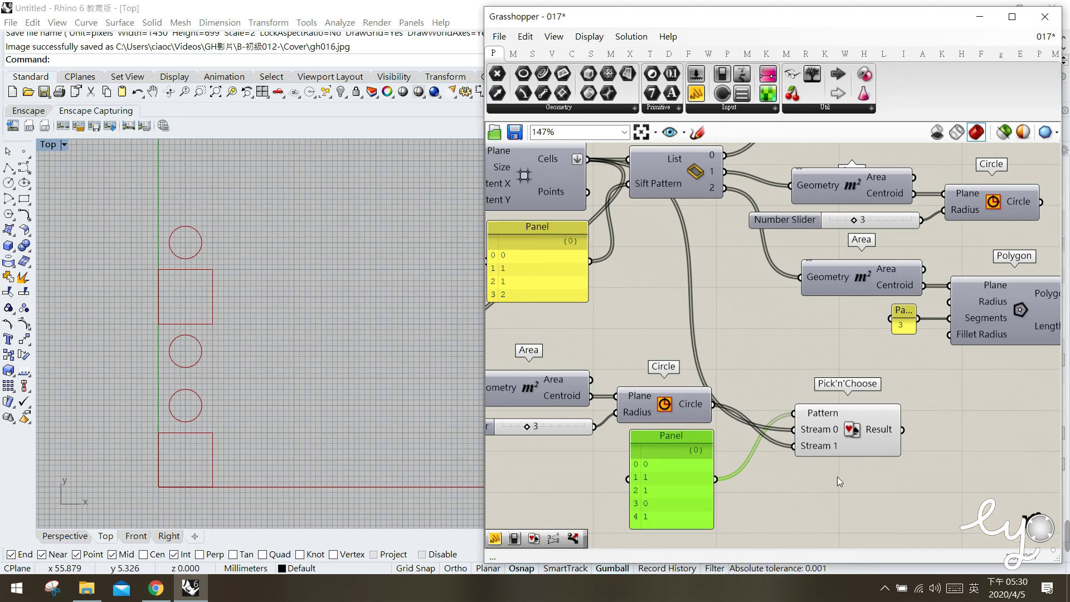
mouse_move(695, 473)
left_mouse_down()
mouse_move(681, 476)
mouse_move(689, 484)
left_mouse_up()
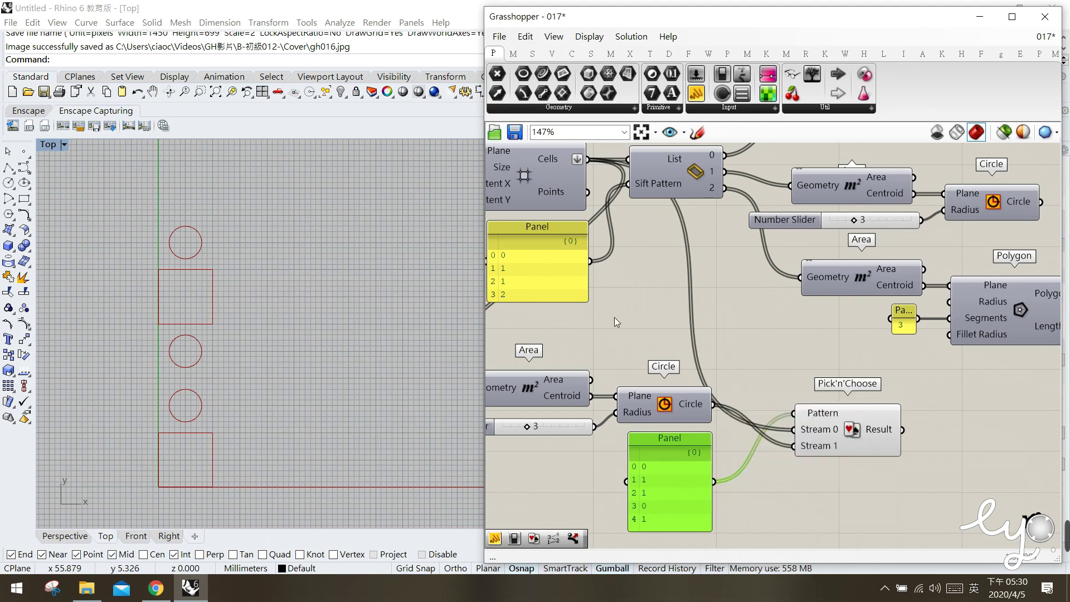
mouse_move(545, 163)
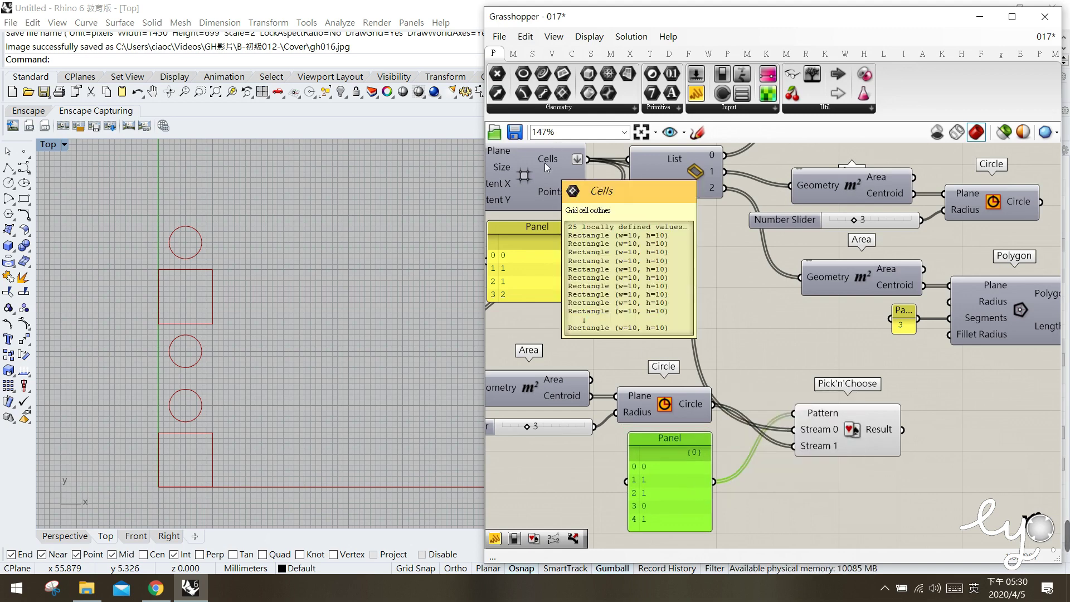
right_click_drag(677, 461, 691, 427)
double_click(688, 457)
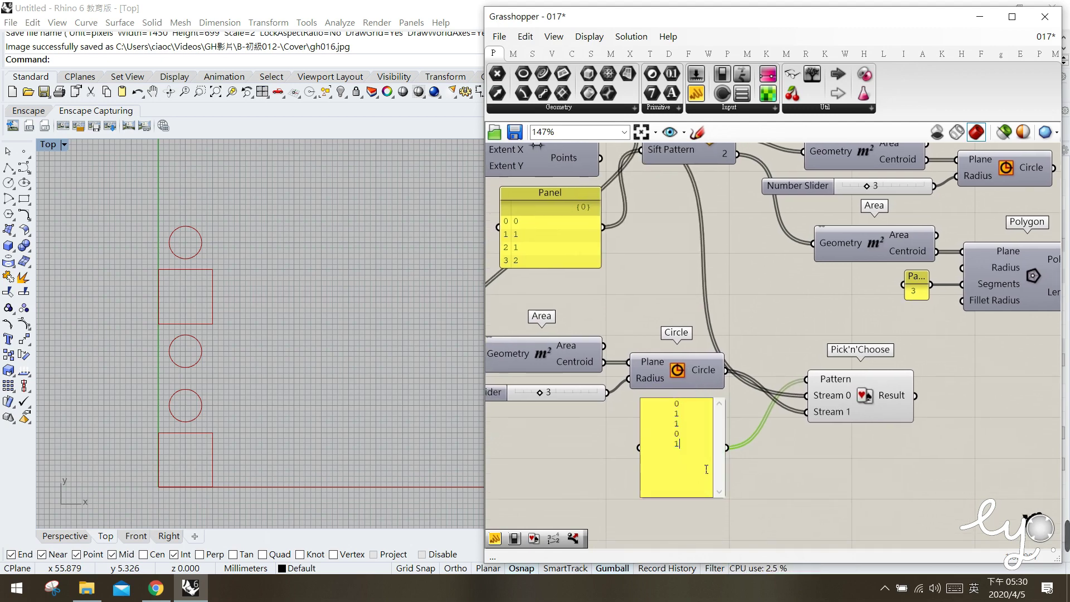
Commit the 0 1 1 0 1 panel and feed it into a new Repeat Data component
left_click(795, 490)
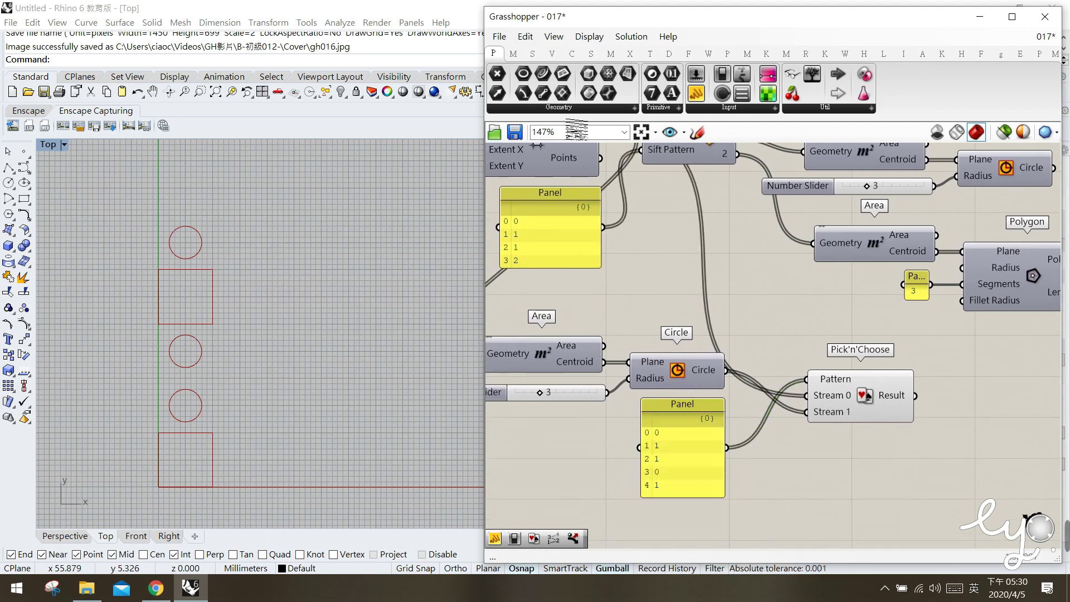
left_click(533, 53)
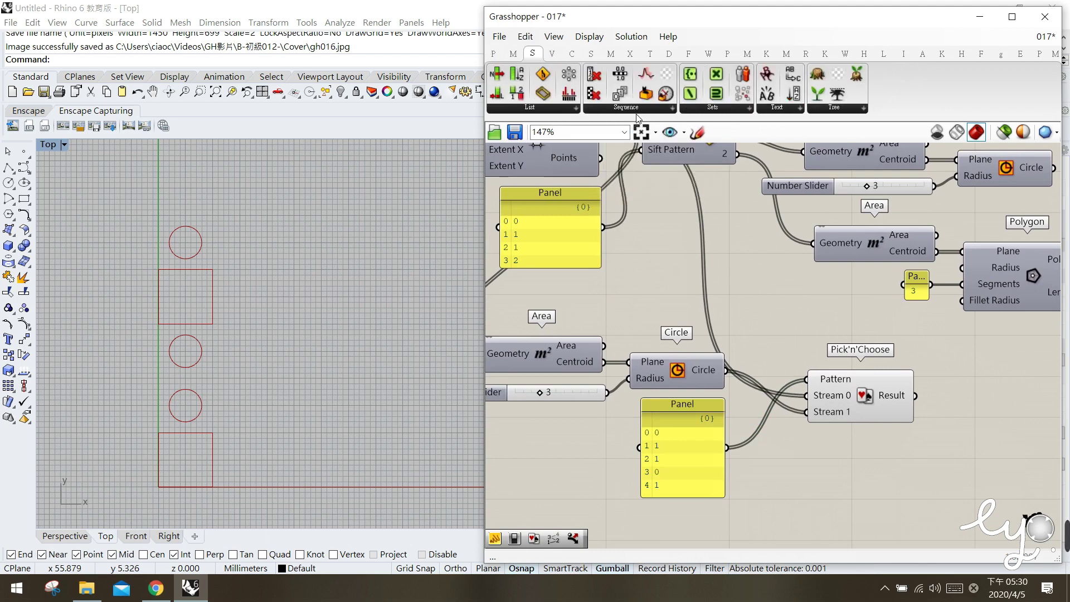
left_click(638, 111)
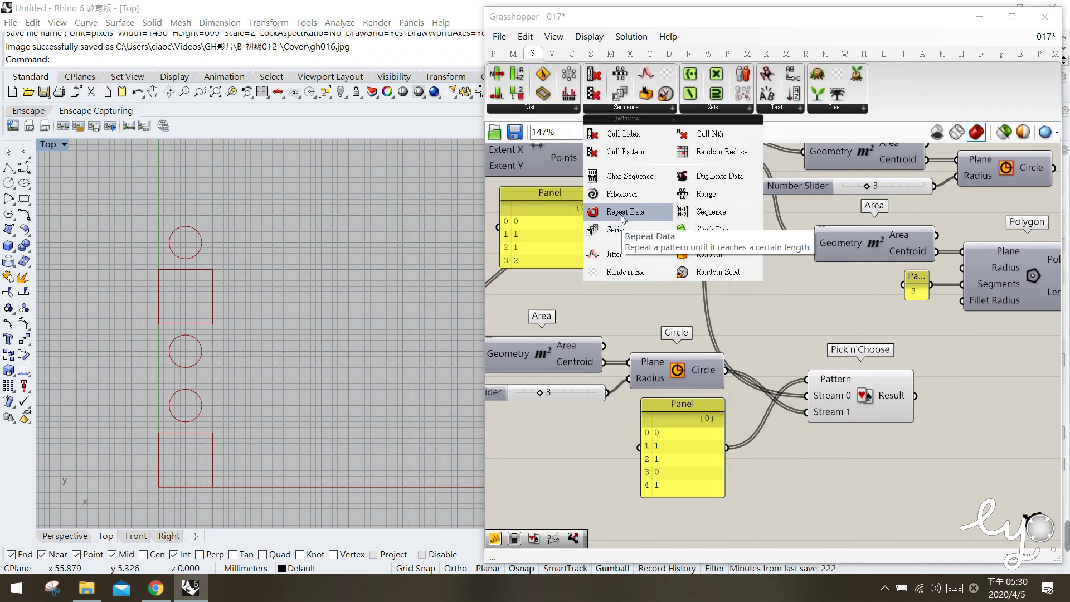
left_click_drag(631, 223, 691, 279)
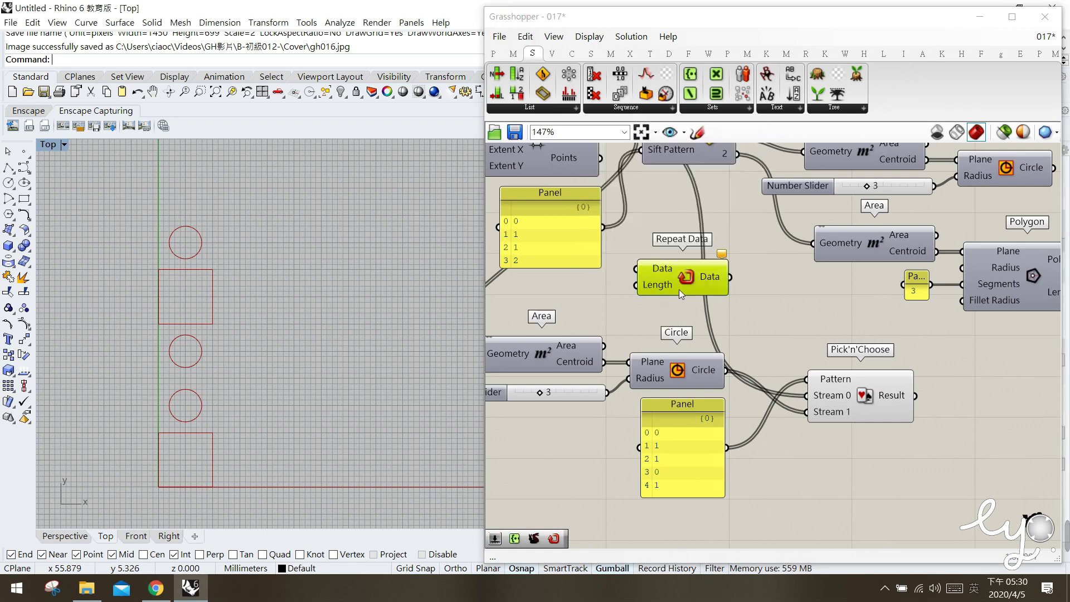
mouse_move(689, 281)
left_mouse_down("alt")
mouse_move(726, 325)
mouse_move(799, 485)
left_mouse_up("alt")
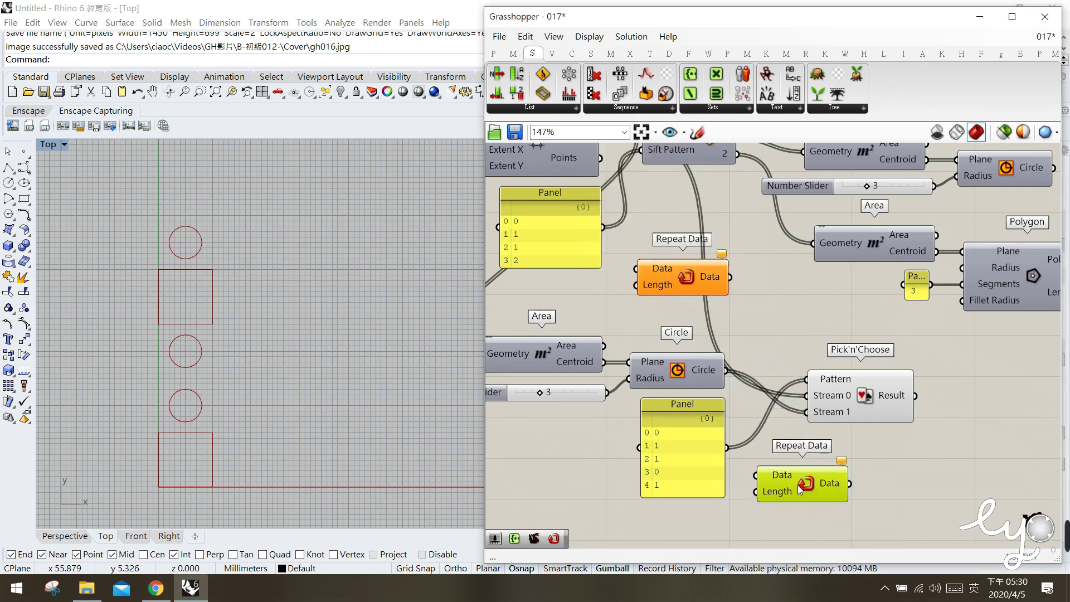
right_click_drag(728, 510, 725, 474)
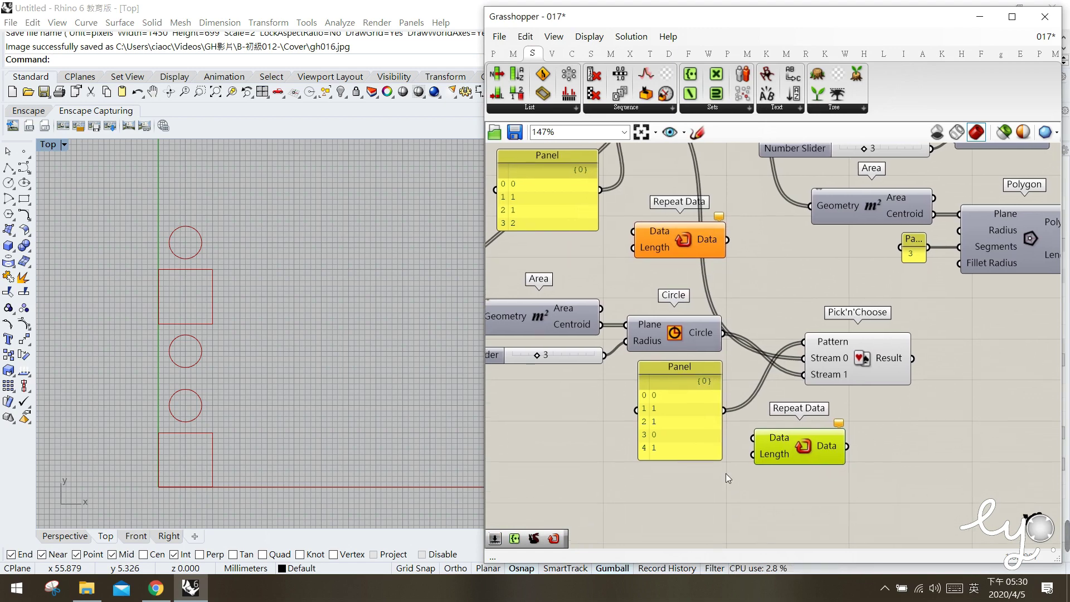
left_click(684, 245)
key("Delete")
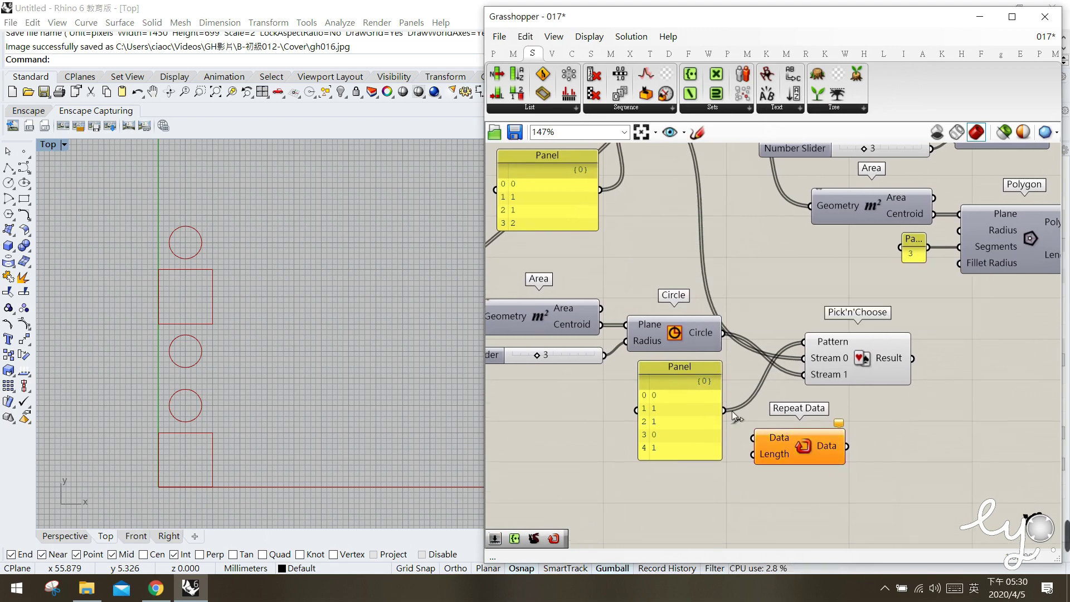
left_click_drag(698, 419, 773, 440)
left_click_drag(797, 461, 805, 472)
left_click(792, 487)
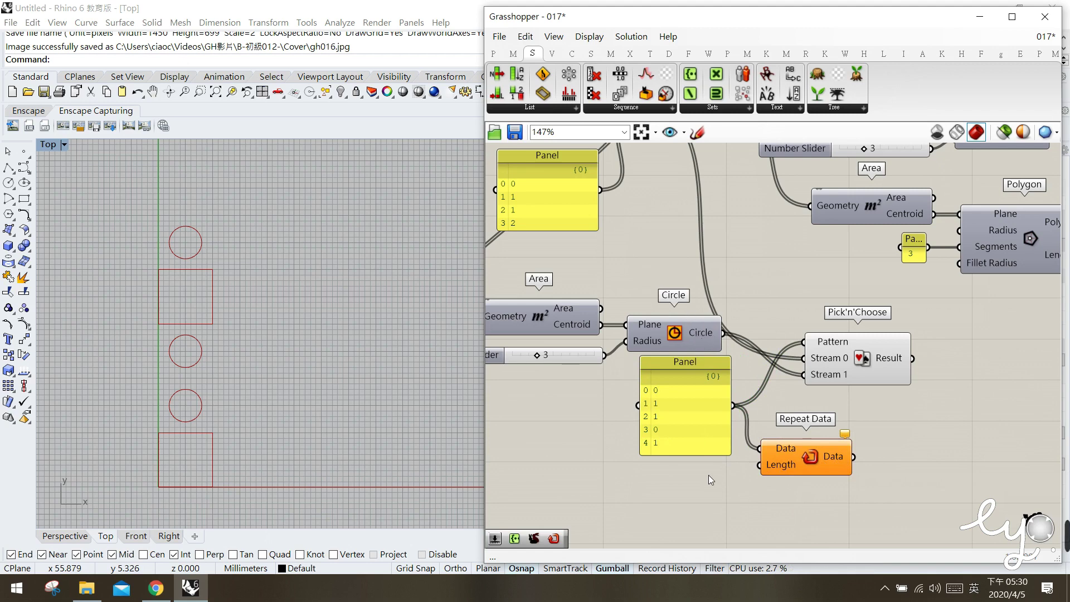
Add a Number Slider set to 25 for Repeat Data's Length
double_click(687, 495)
type("25")
key("Return")
left_click_drag(722, 477, 716, 474)
left_click(803, 509)
Place an empty Panel beside Repeat Data using the // shortcut
double_click(941, 429)
type("//")
key("Return")
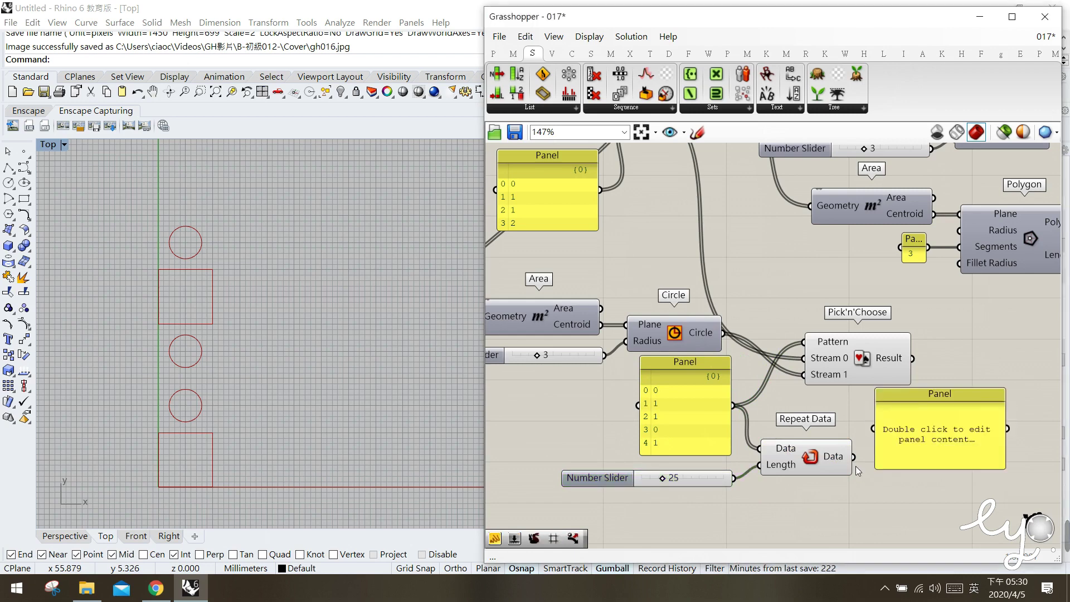
Wire Repeat Data's output into the new Panel and enlarge the Panel to list items
left_click_drag(854, 457, 873, 429)
left_click_drag(925, 437, 925, 433)
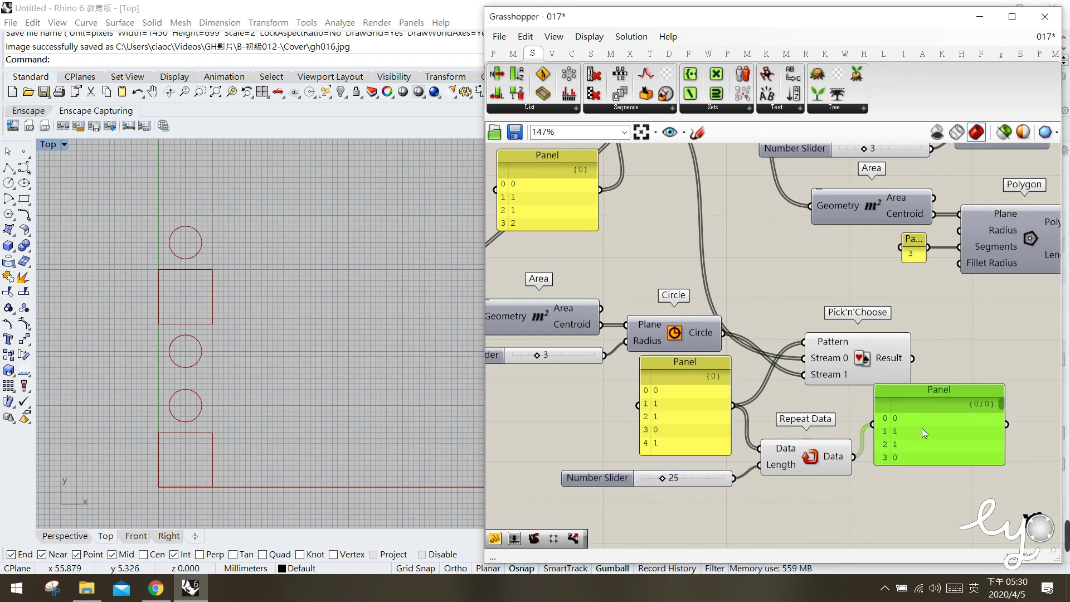
left_click_drag(986, 471, 985, 549)
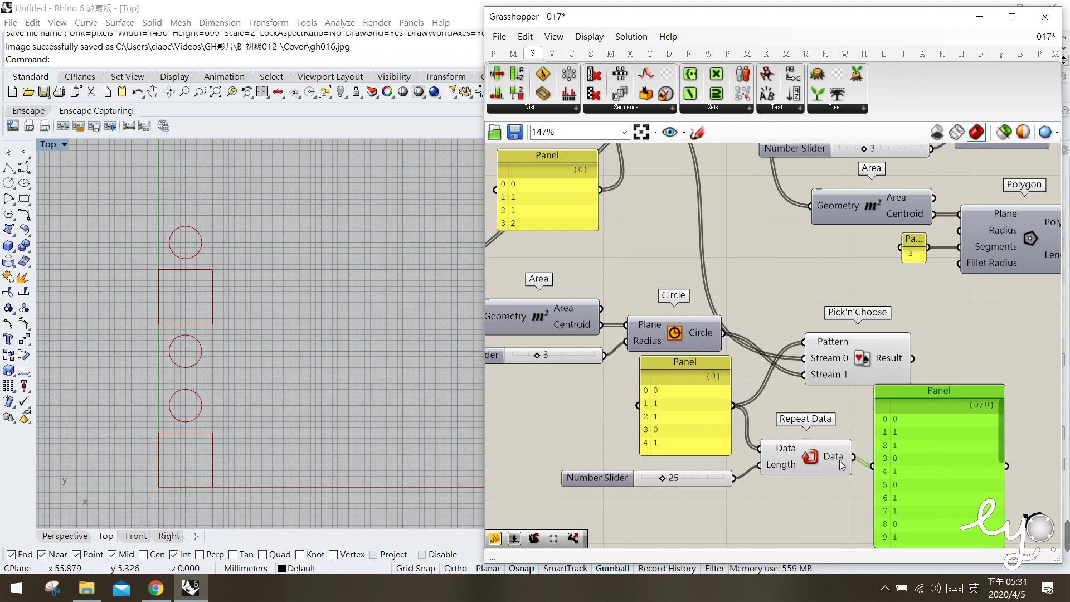
mouse_move(838, 461)
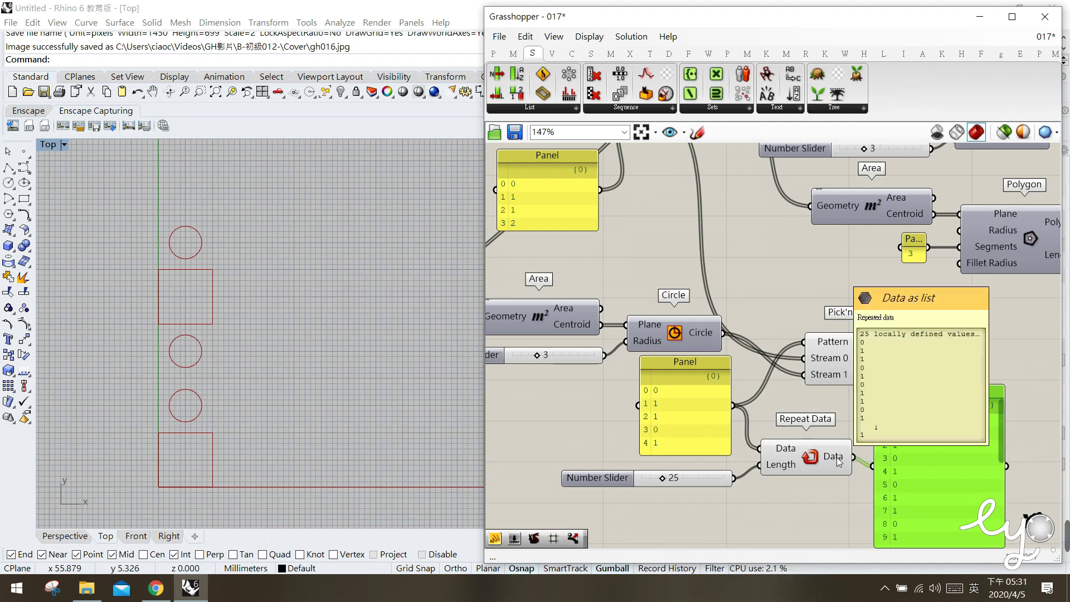
right_click_drag(922, 487, 908, 444)
mouse_move(673, 361)
left_mouse_down()
mouse_move(680, 376)
mouse_move(672, 364)
left_mouse_up()
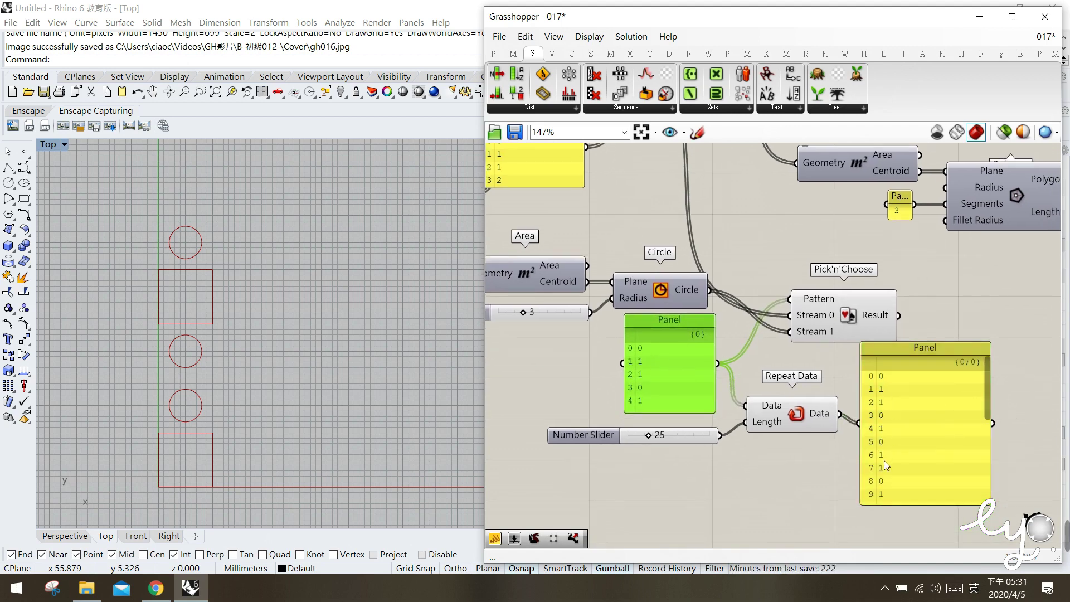
left_click_drag(988, 424, 985, 505)
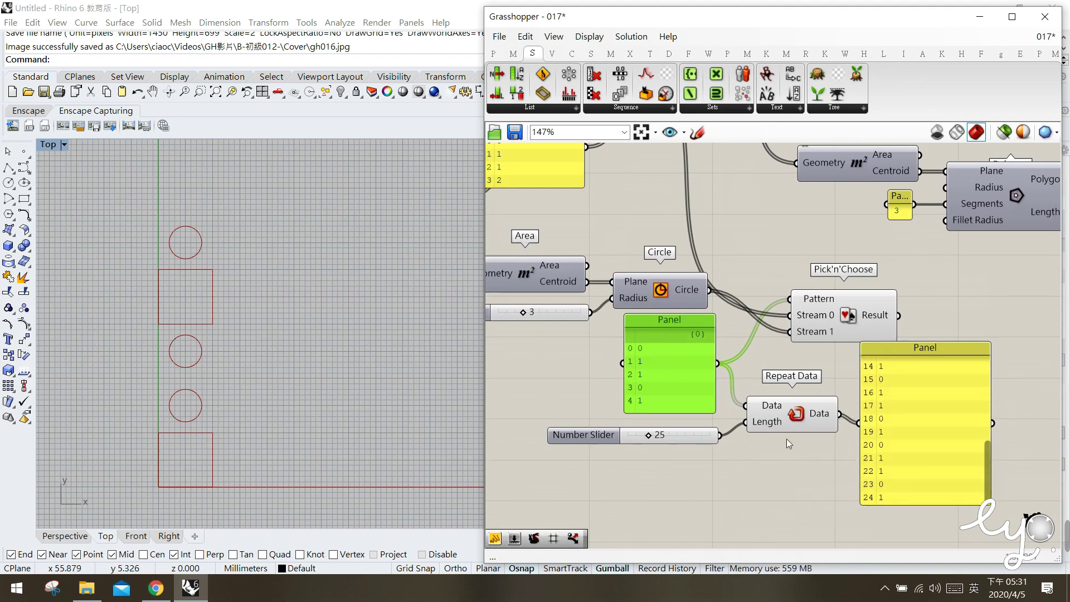
Set the length slider to 26 and lengthen the Panel to show items 0–25
mouse_move(818, 416)
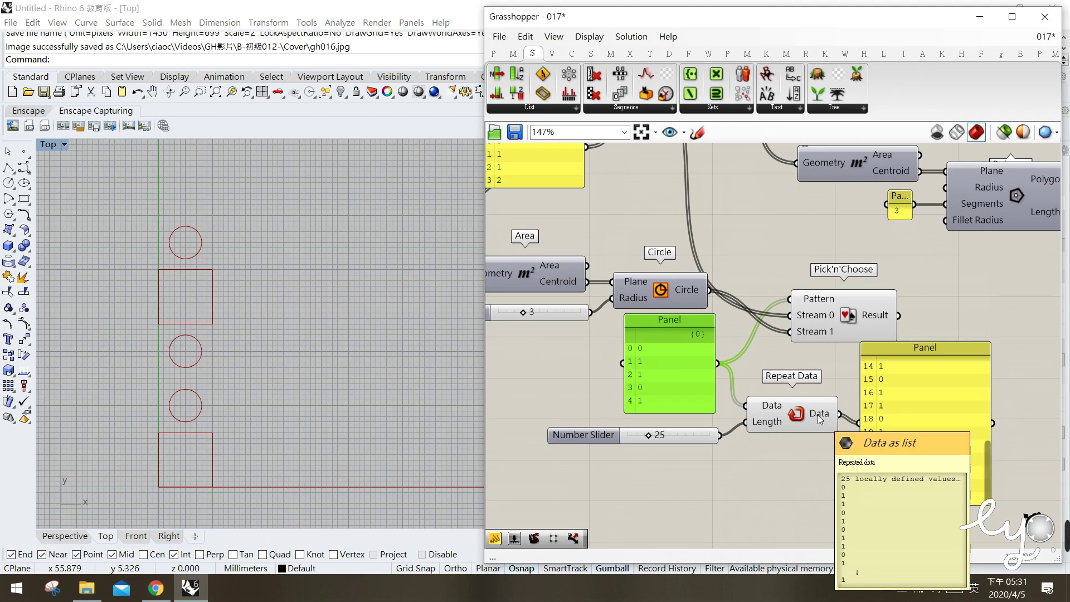
left_click(647, 438)
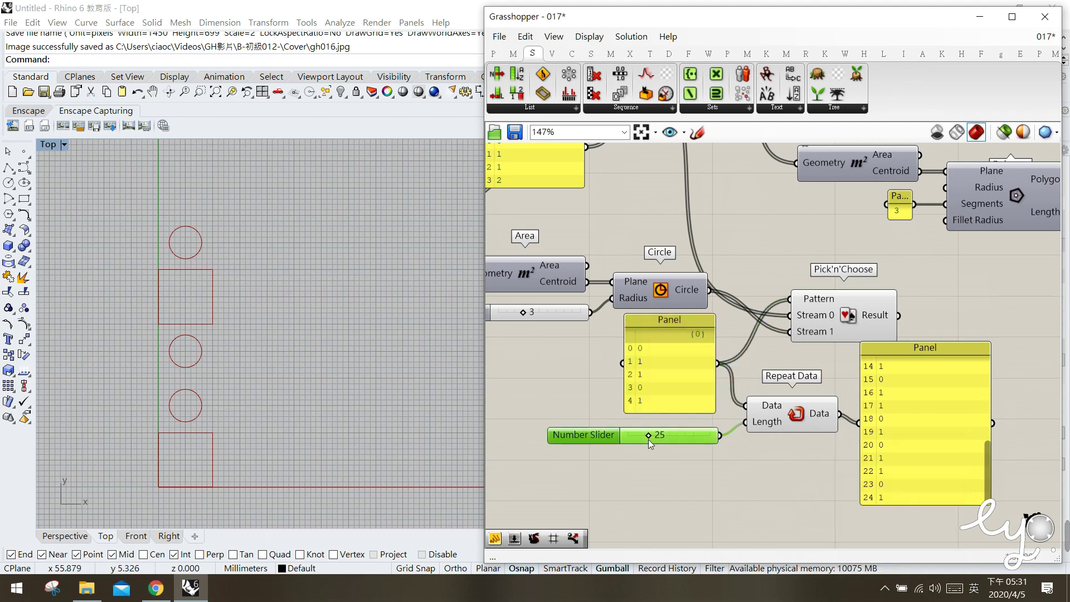
left_click_drag(654, 437, 667, 435)
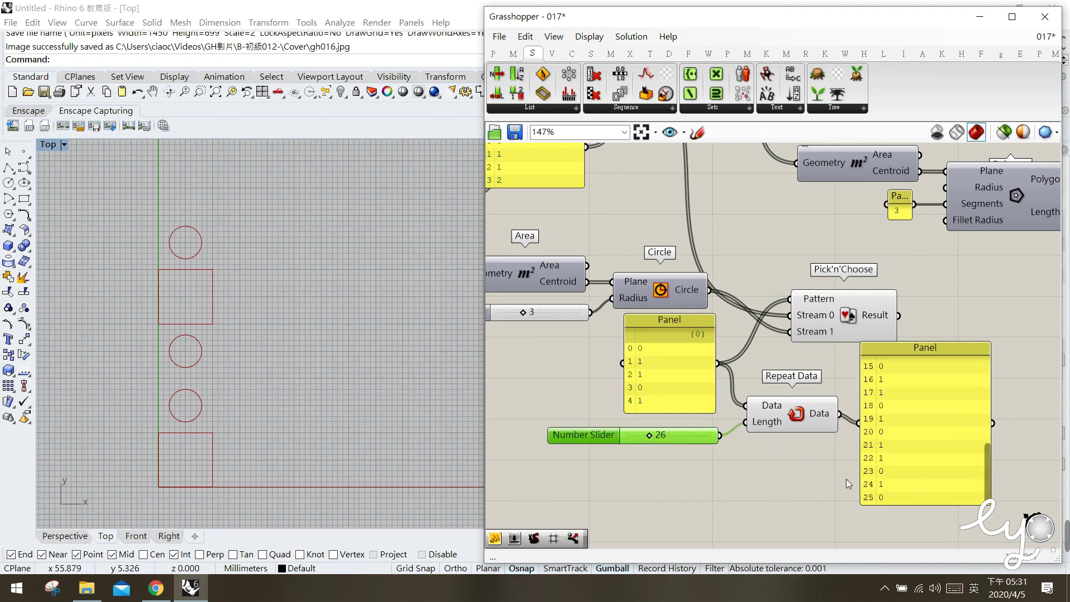
left_click_drag(913, 508, 913, 529)
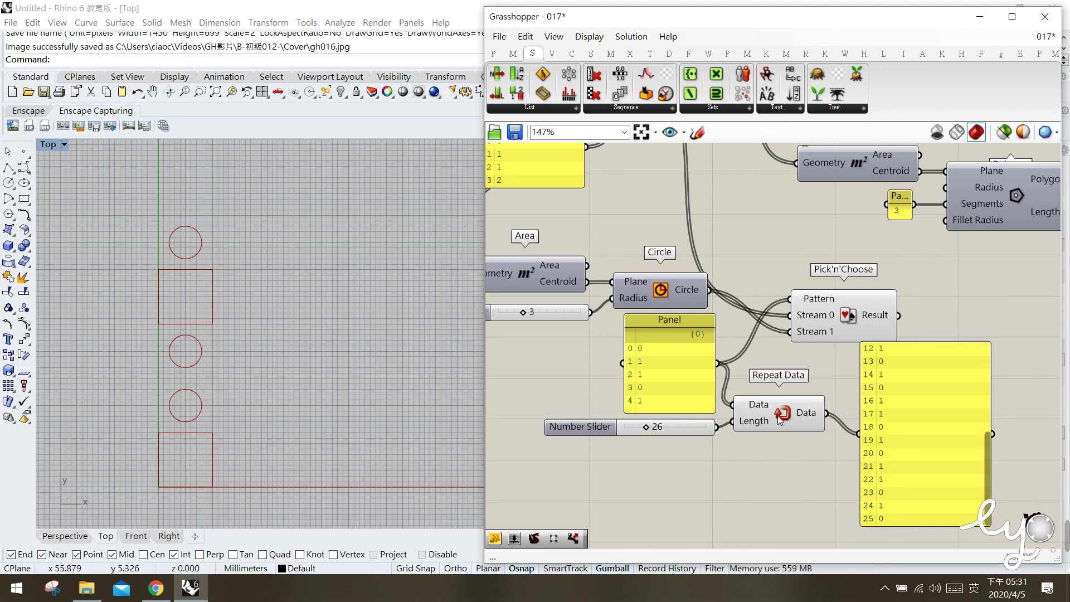
Tidy the positions of Repeat Data, the number slider and the 0 1 1 0 1 pattern panel
left_click_drag(780, 421, 782, 426)
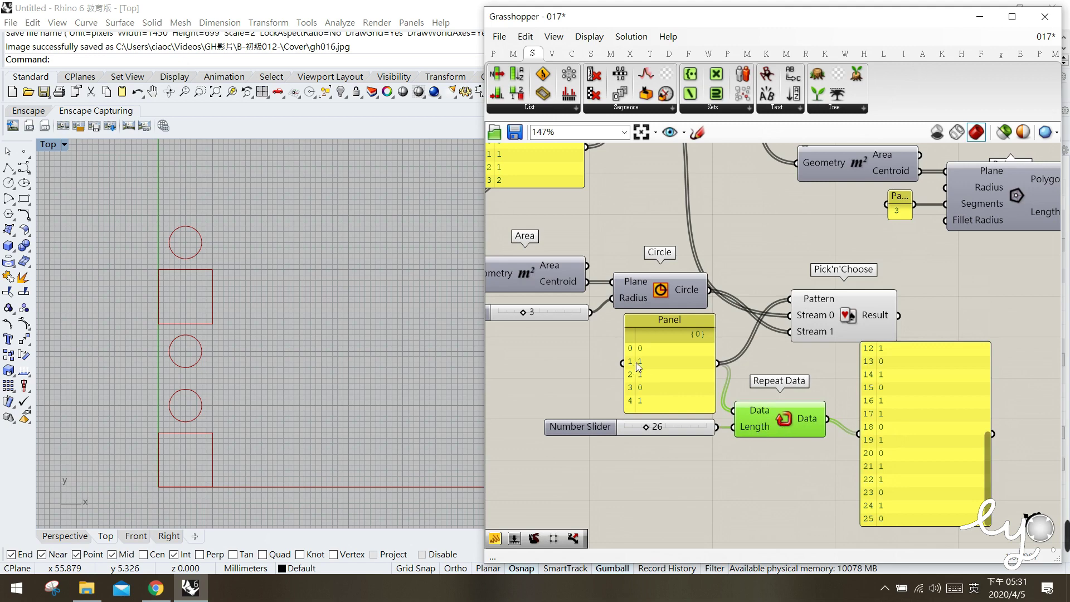
mouse_move(679, 424)
left_mouse_down()
mouse_move(671, 440)
mouse_move(674, 431)
left_mouse_up()
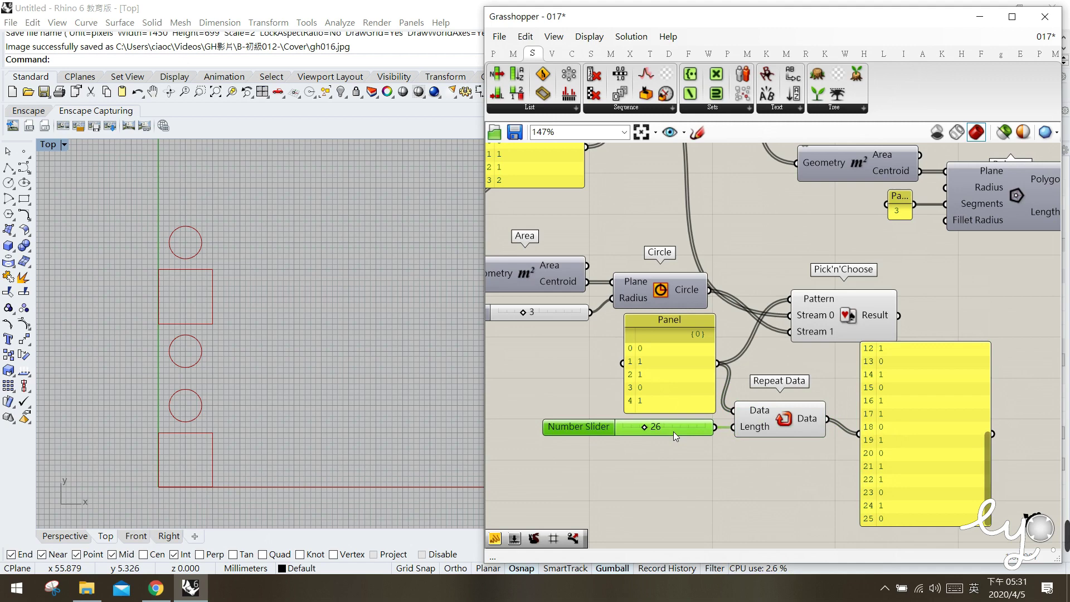
left_click(687, 384)
left_click_drag(687, 384, 686, 381)
left_click(831, 427)
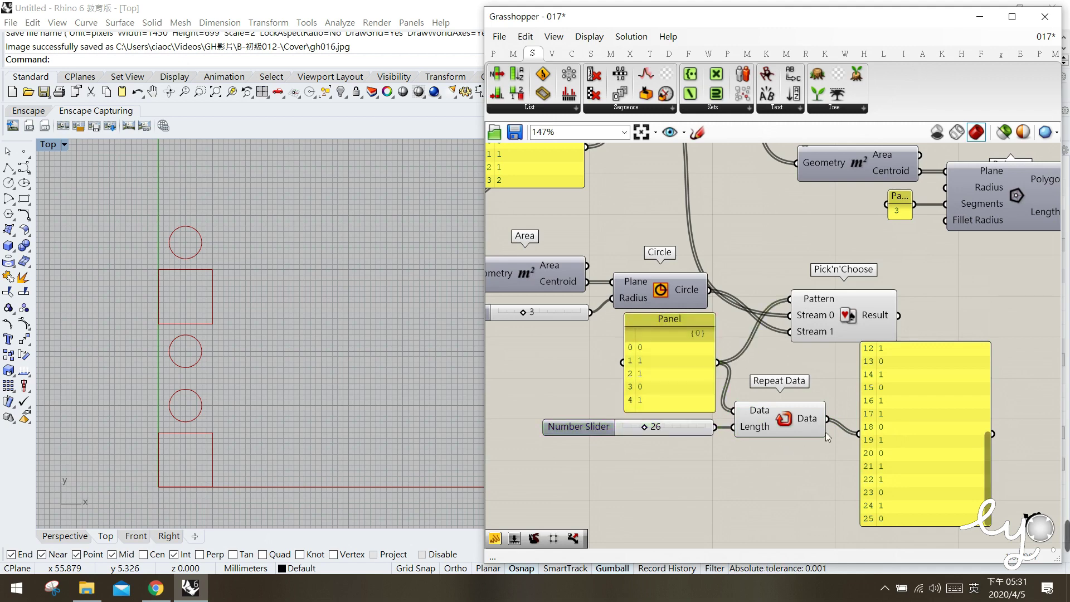
left_click(795, 422)
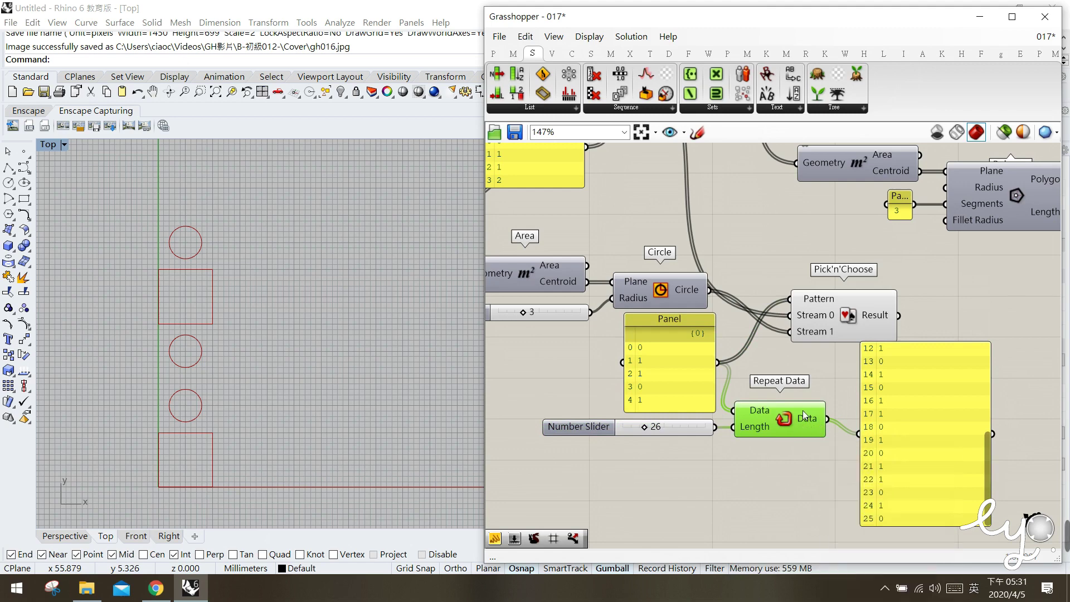
Connect Repeat Data's output to Pick'n'Choose's Pattern input and delete the output Panel
left_click_drag(829, 419, 806, 299)
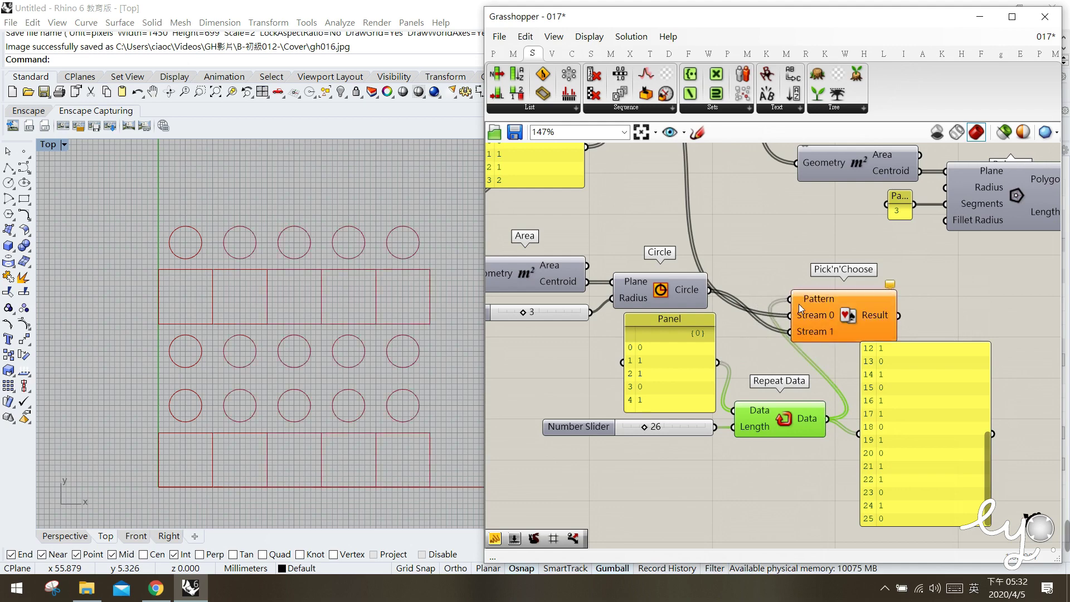
left_click_drag(905, 404, 948, 395)
left_click(797, 410)
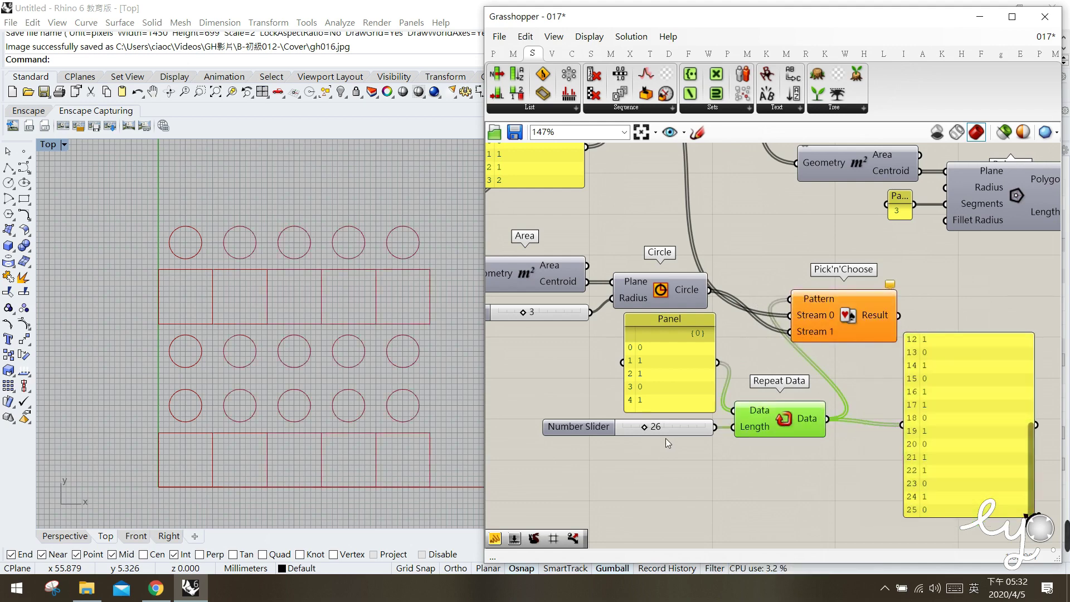
left_click(959, 354)
key("Delete")
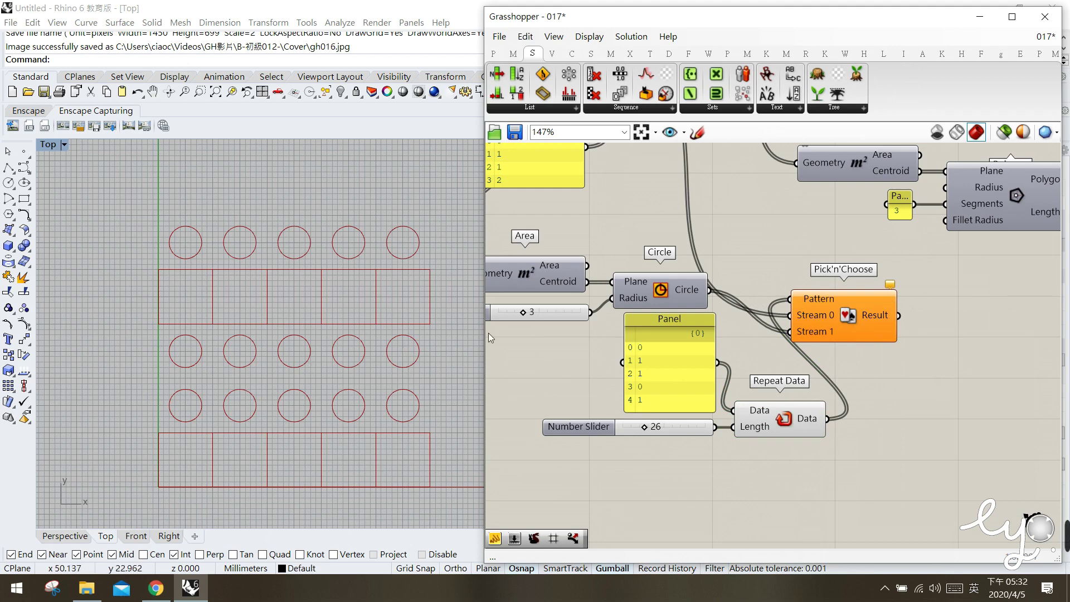
Move Pick'n'Choose further right and check Repeat Data's wires
left_click_drag(828, 303, 884, 305)
left_click(897, 385)
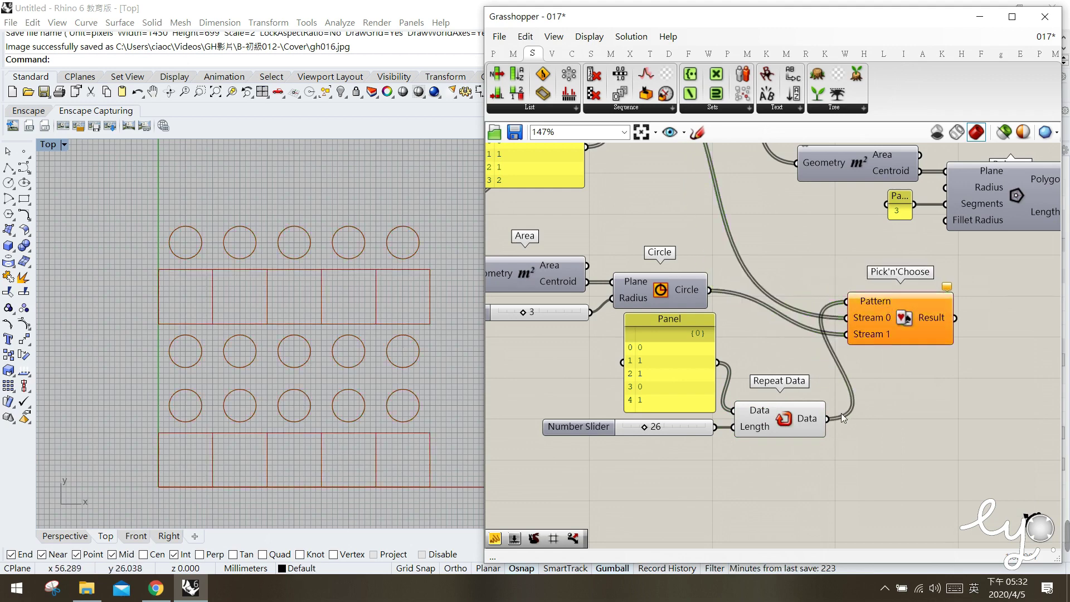
left_click(797, 423)
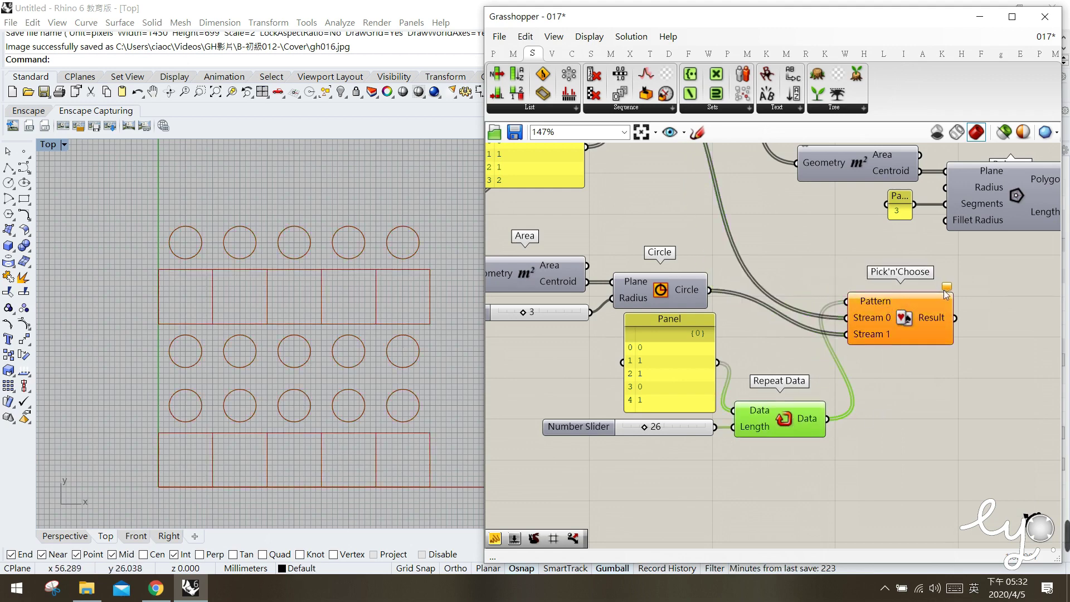
left_click(945, 405)
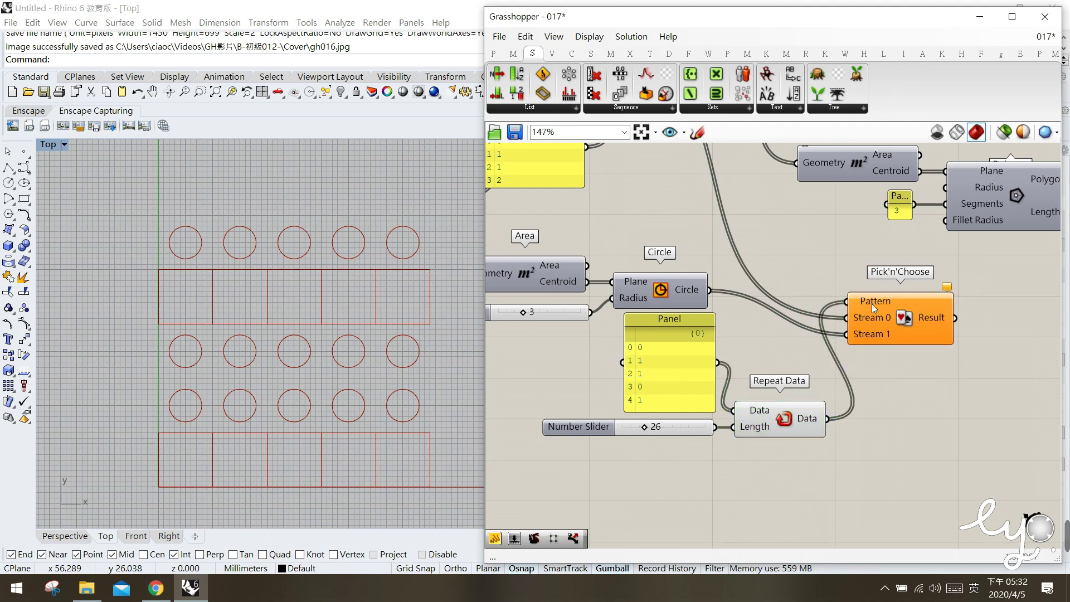
Set the length slider to 25 and preview the 5×5 grid of circle and square rows
mouse_move(872, 303)
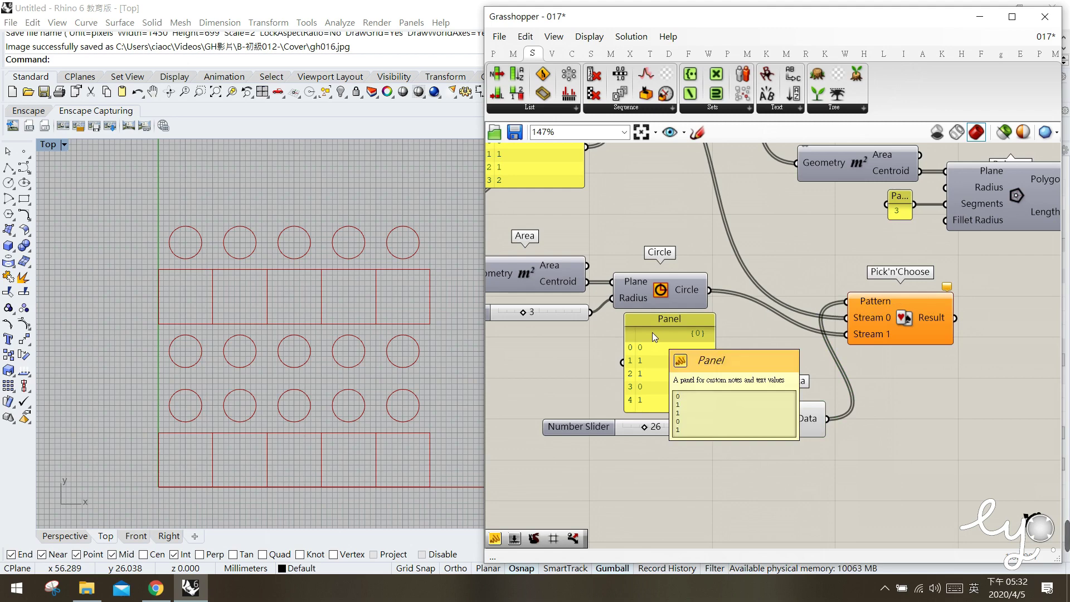
double_click(688, 427)
type("25")
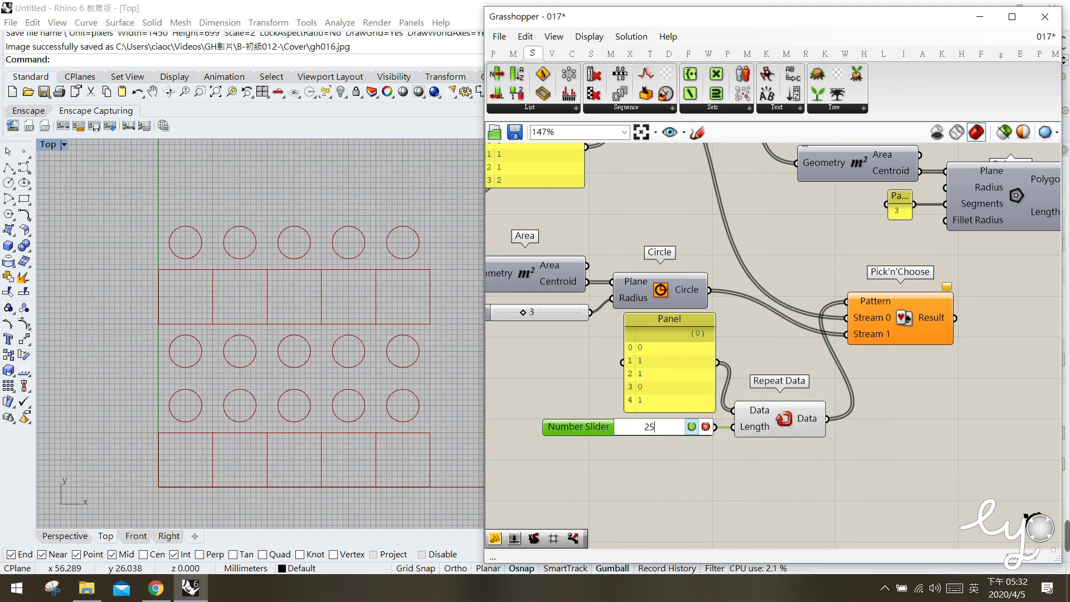
left_click(691, 427)
left_click(892, 390)
left_click(895, 337)
left_click(897, 416)
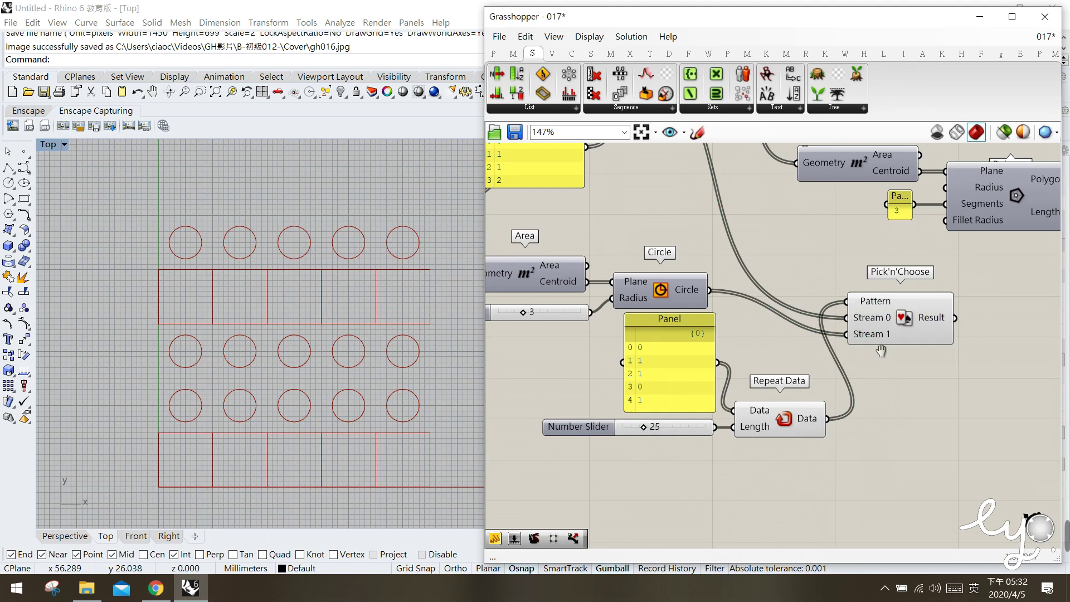
scroll(791, 356, "down", 2)
right_click_drag(766, 316, 791, 354)
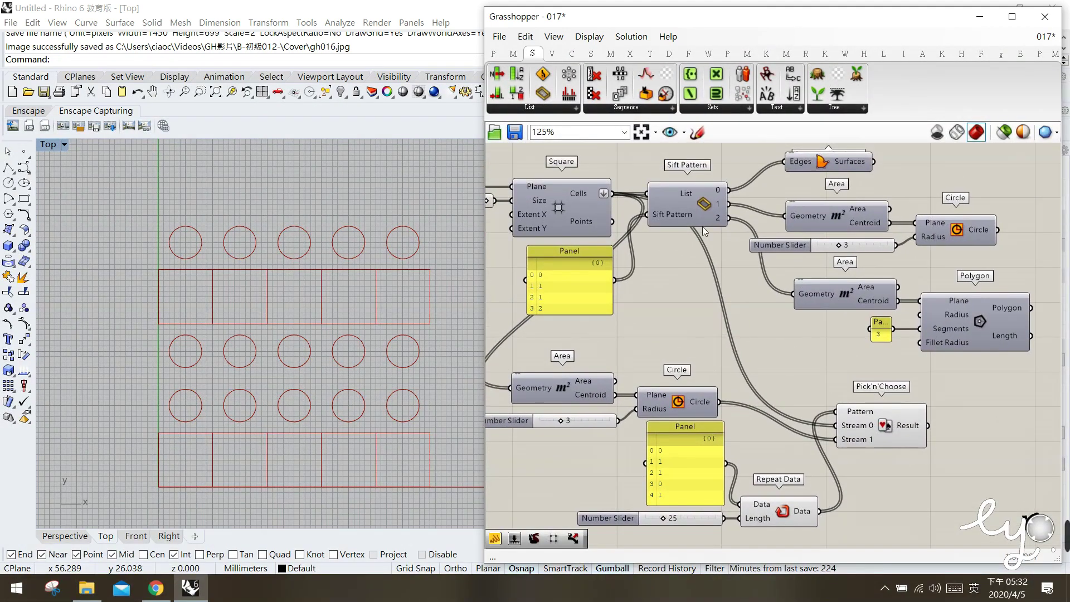